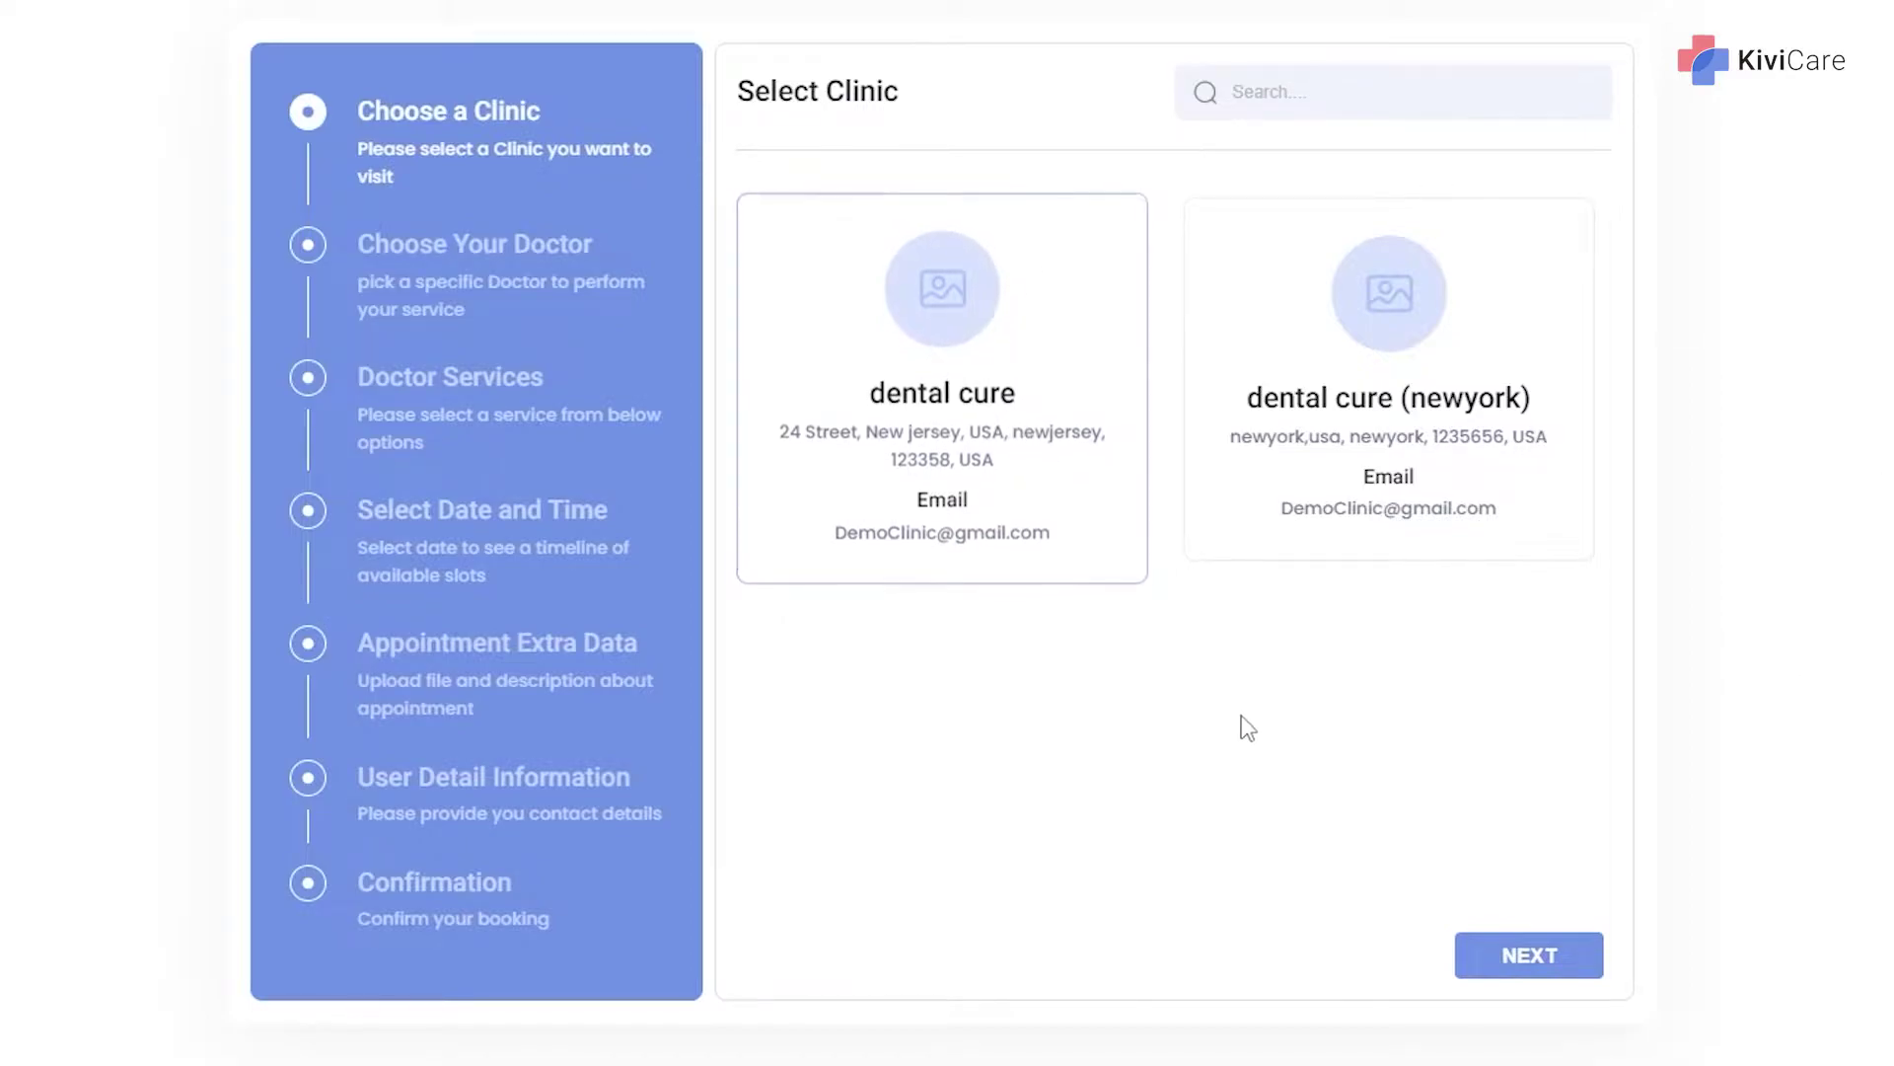
Book with the dental cure (newyork) clinic's only doctor for the $1000 Telemed service.
left_click(1309, 447)
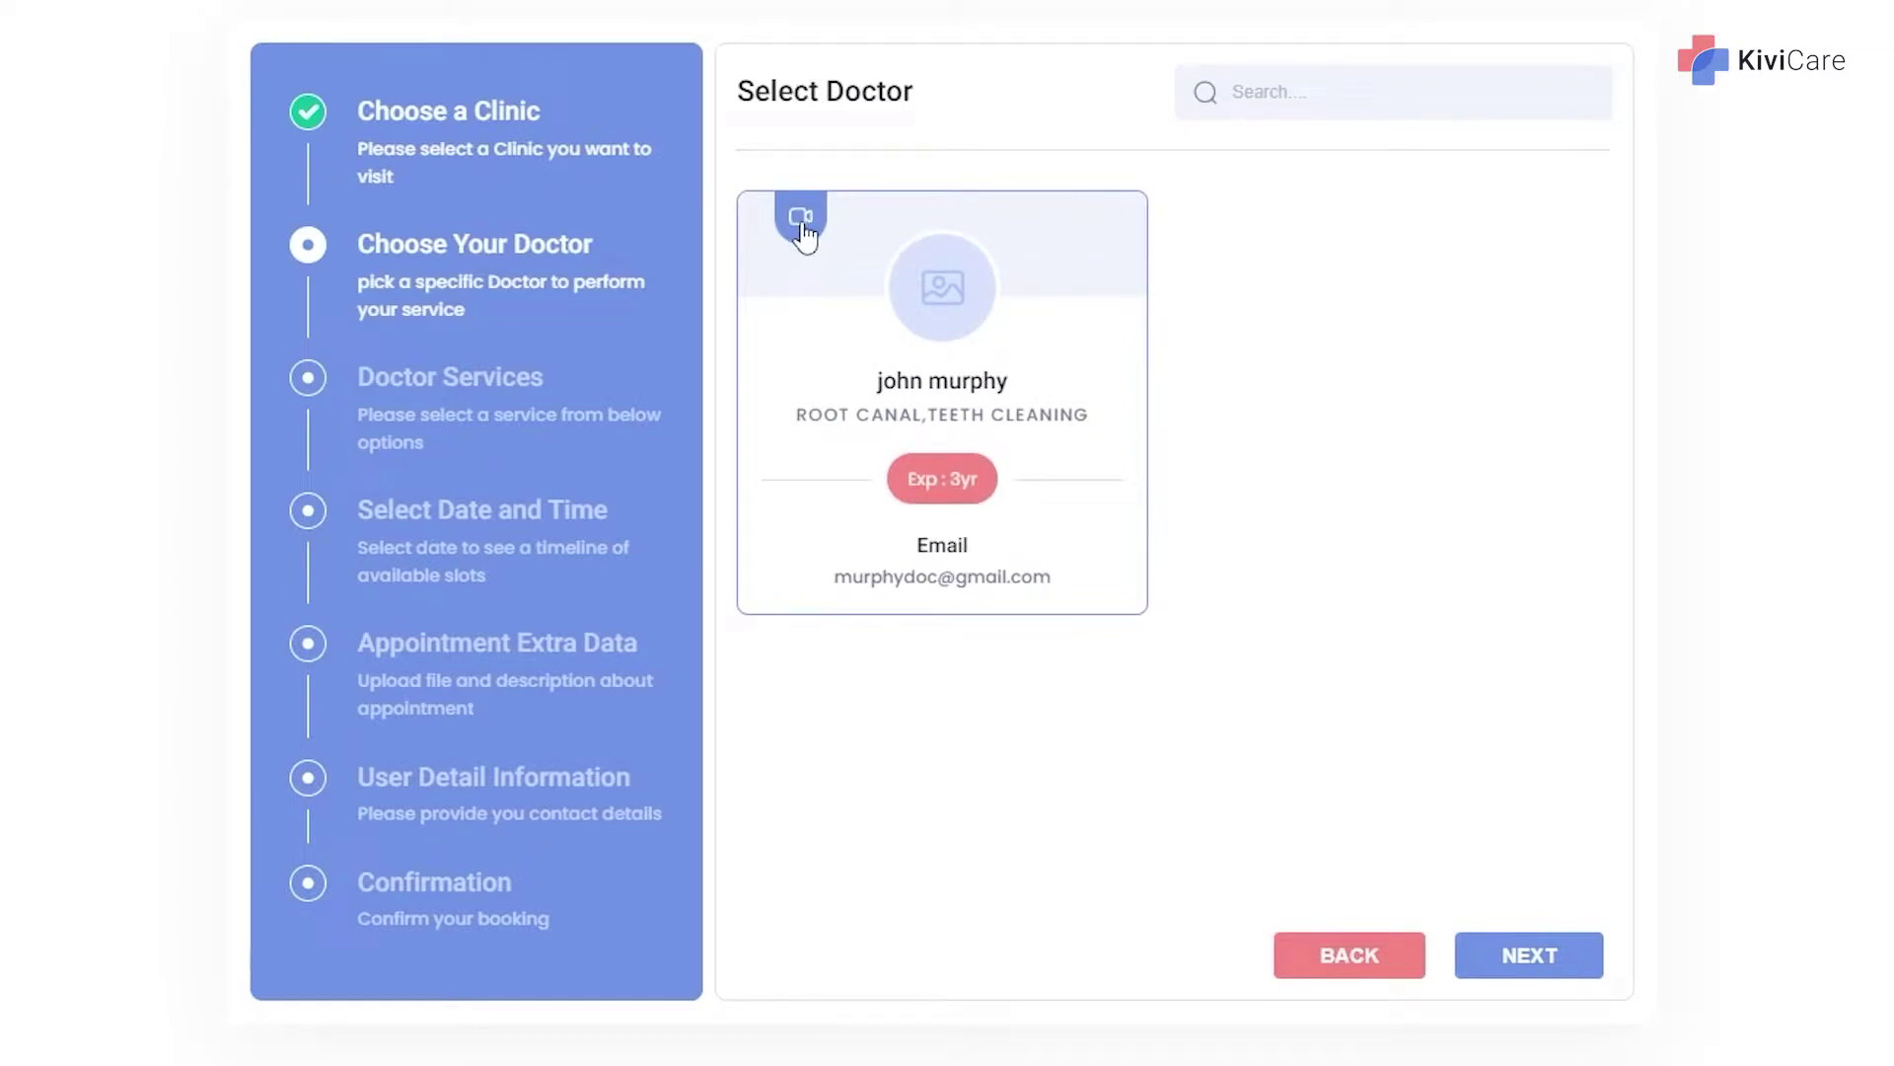
left_click(912, 345)
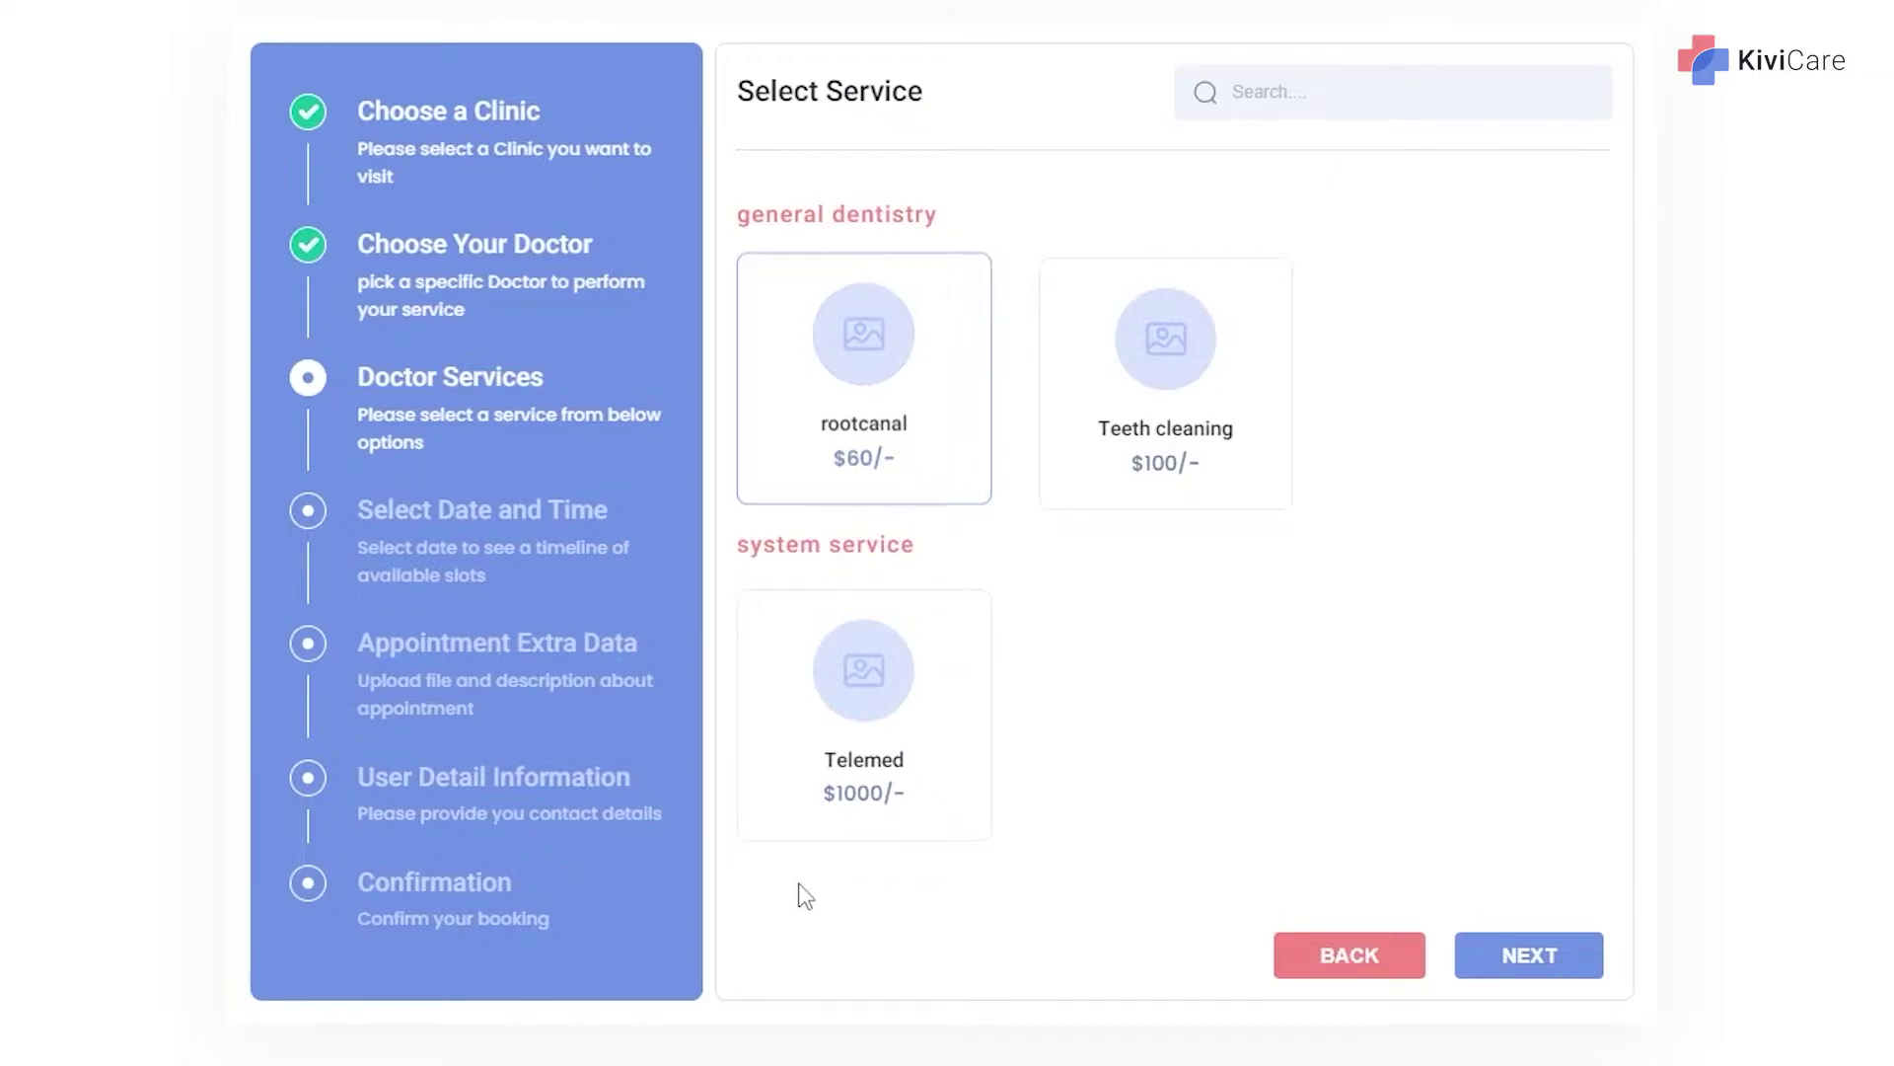
left_click(892, 725)
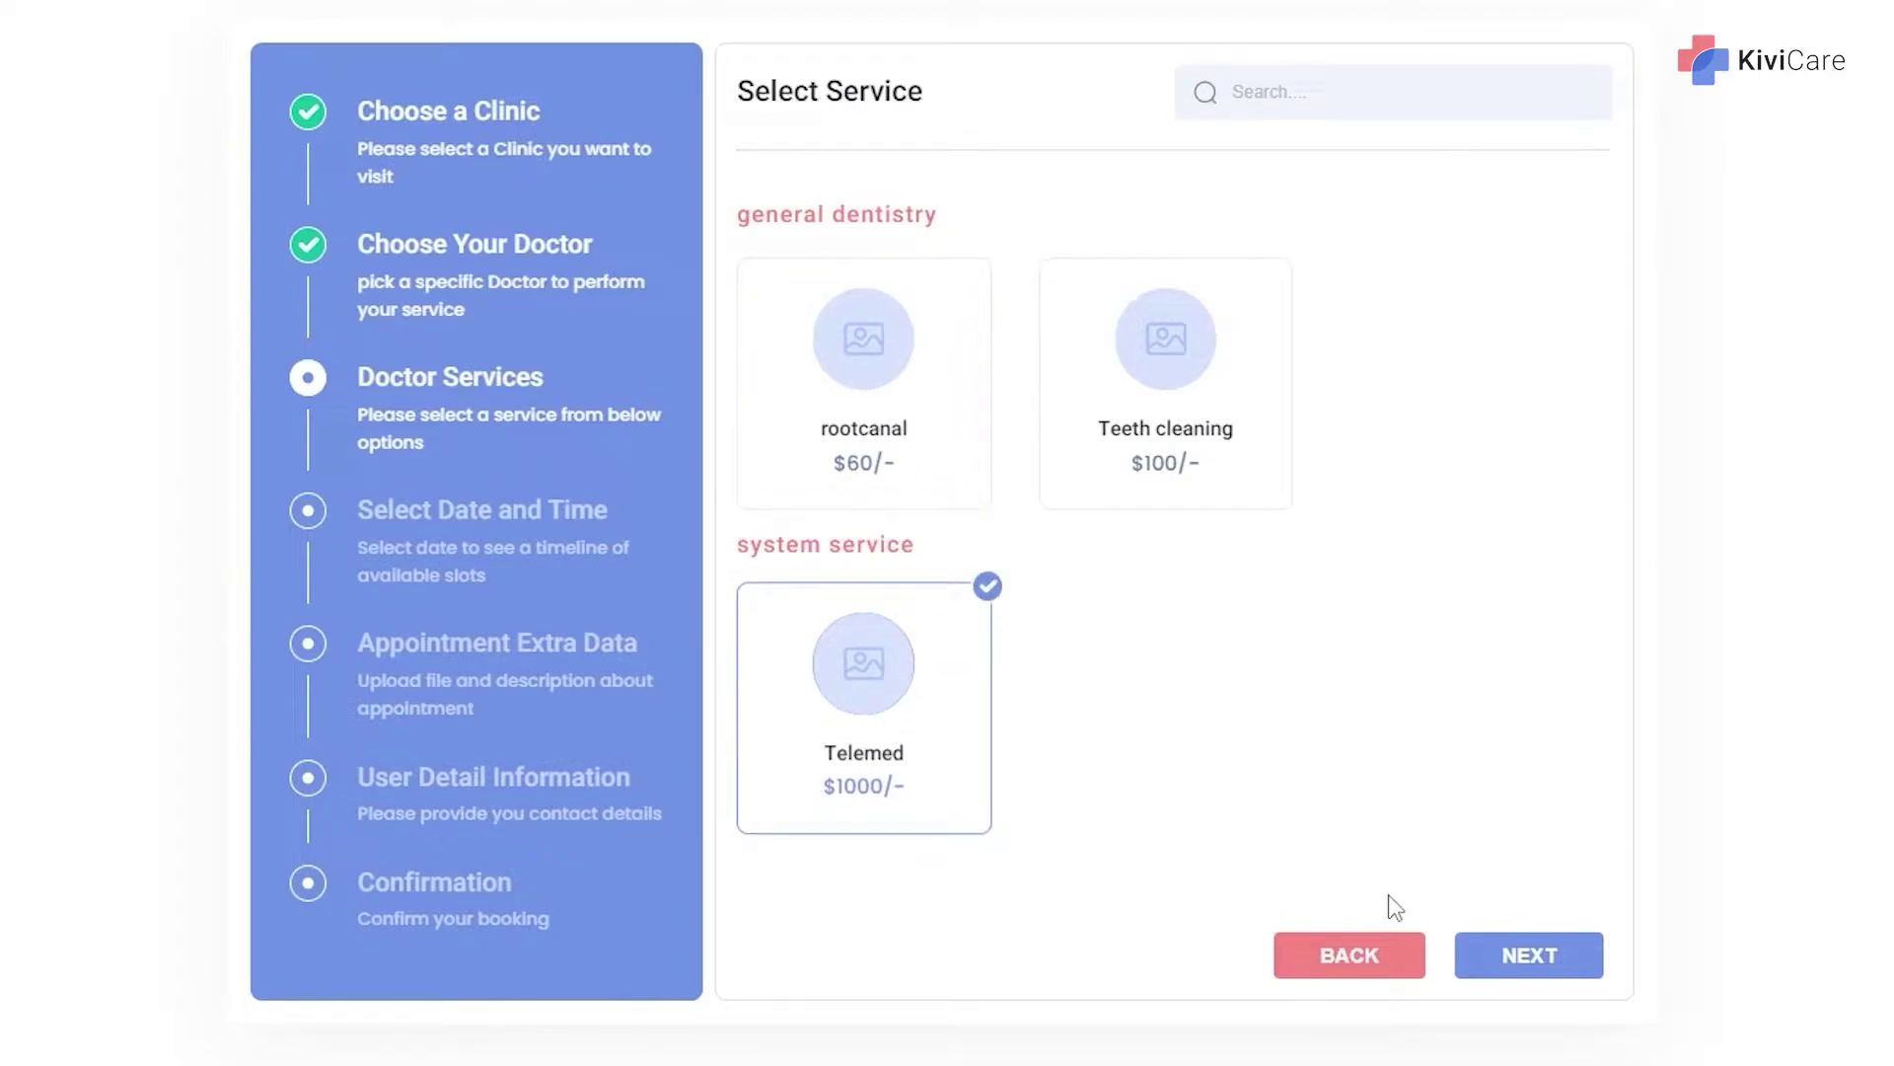
left_click(1480, 957)
Choose 13 September at 07:20 AM with the description 'problem with teeth'.
left_click(895, 424)
left_click(1353, 355)
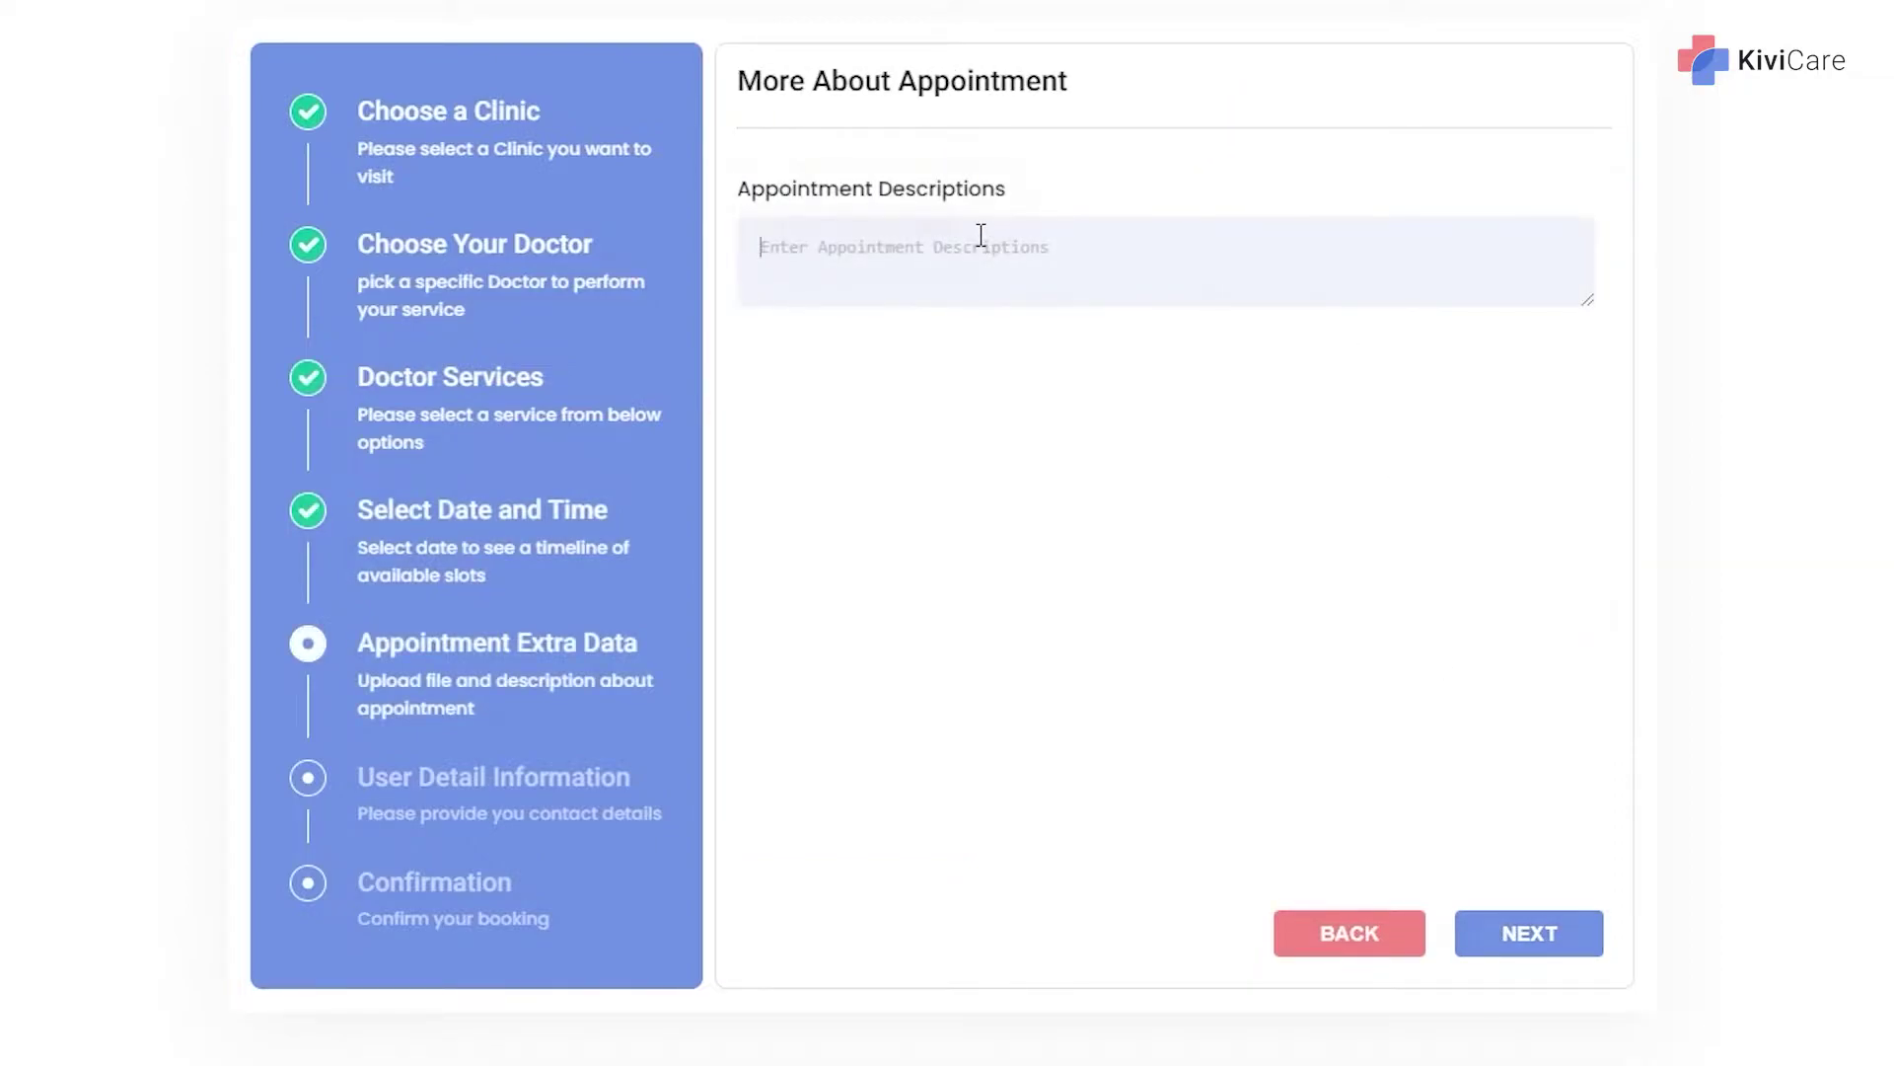
type("problem with teeth")
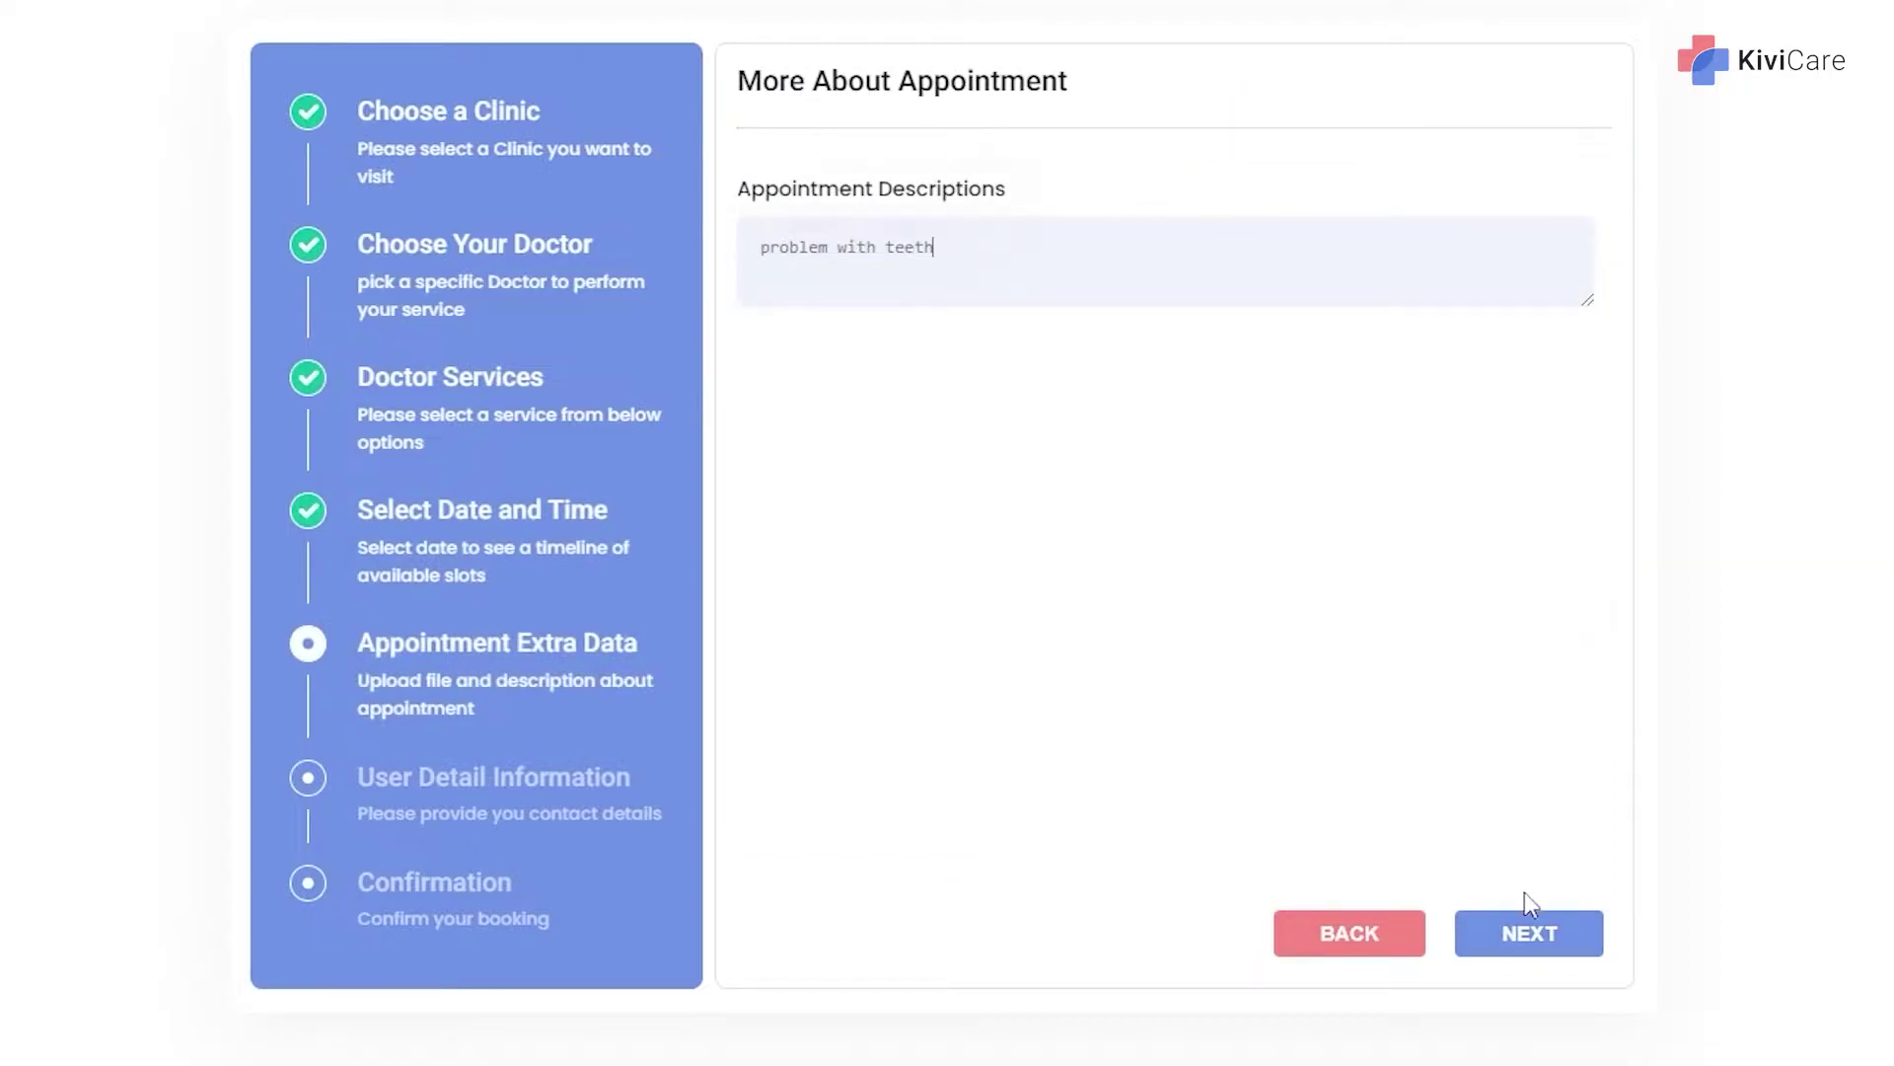
left_click(1522, 922)
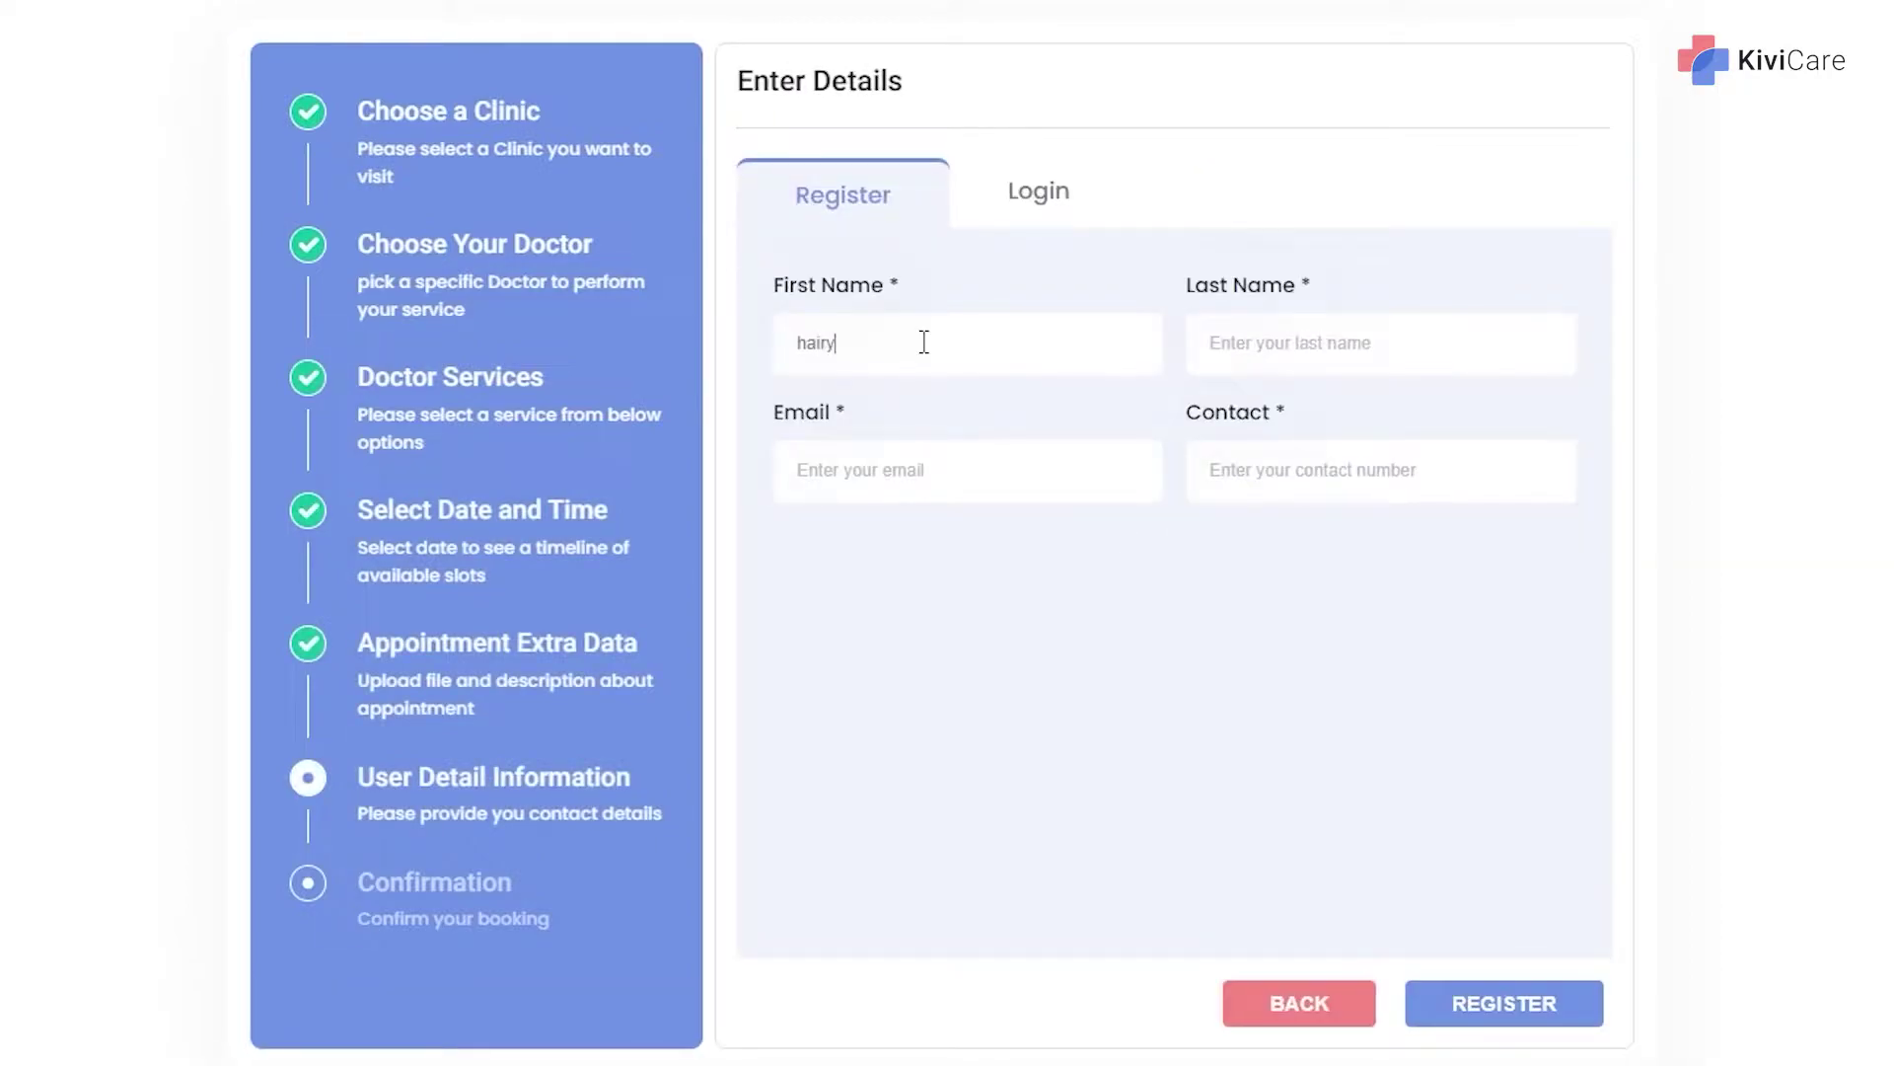
Register the patient with last name, e-mail and contact number, then confirm the booking.
left_click(1273, 342)
type("jose")
left_click(917, 470)
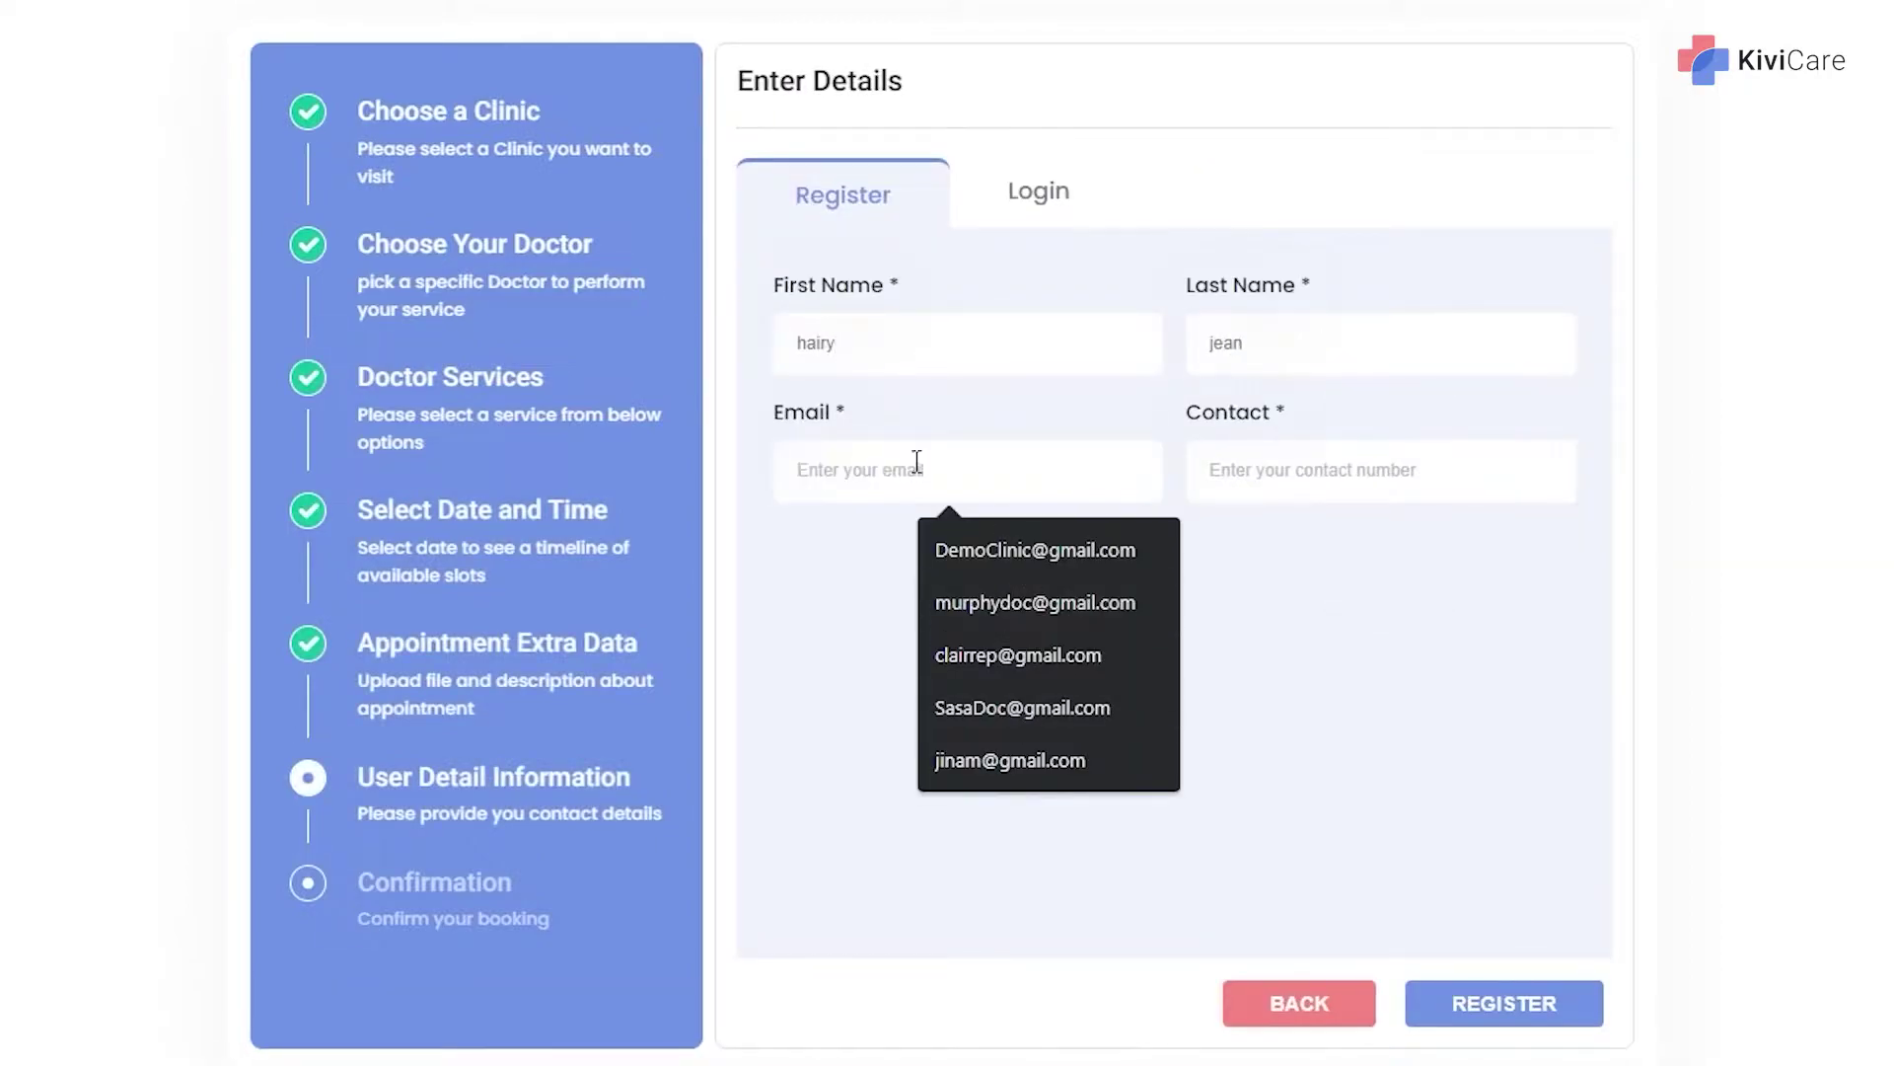
left_click(1352, 470)
left_click(1353, 539)
left_click(1505, 1003)
left_click(1509, 933)
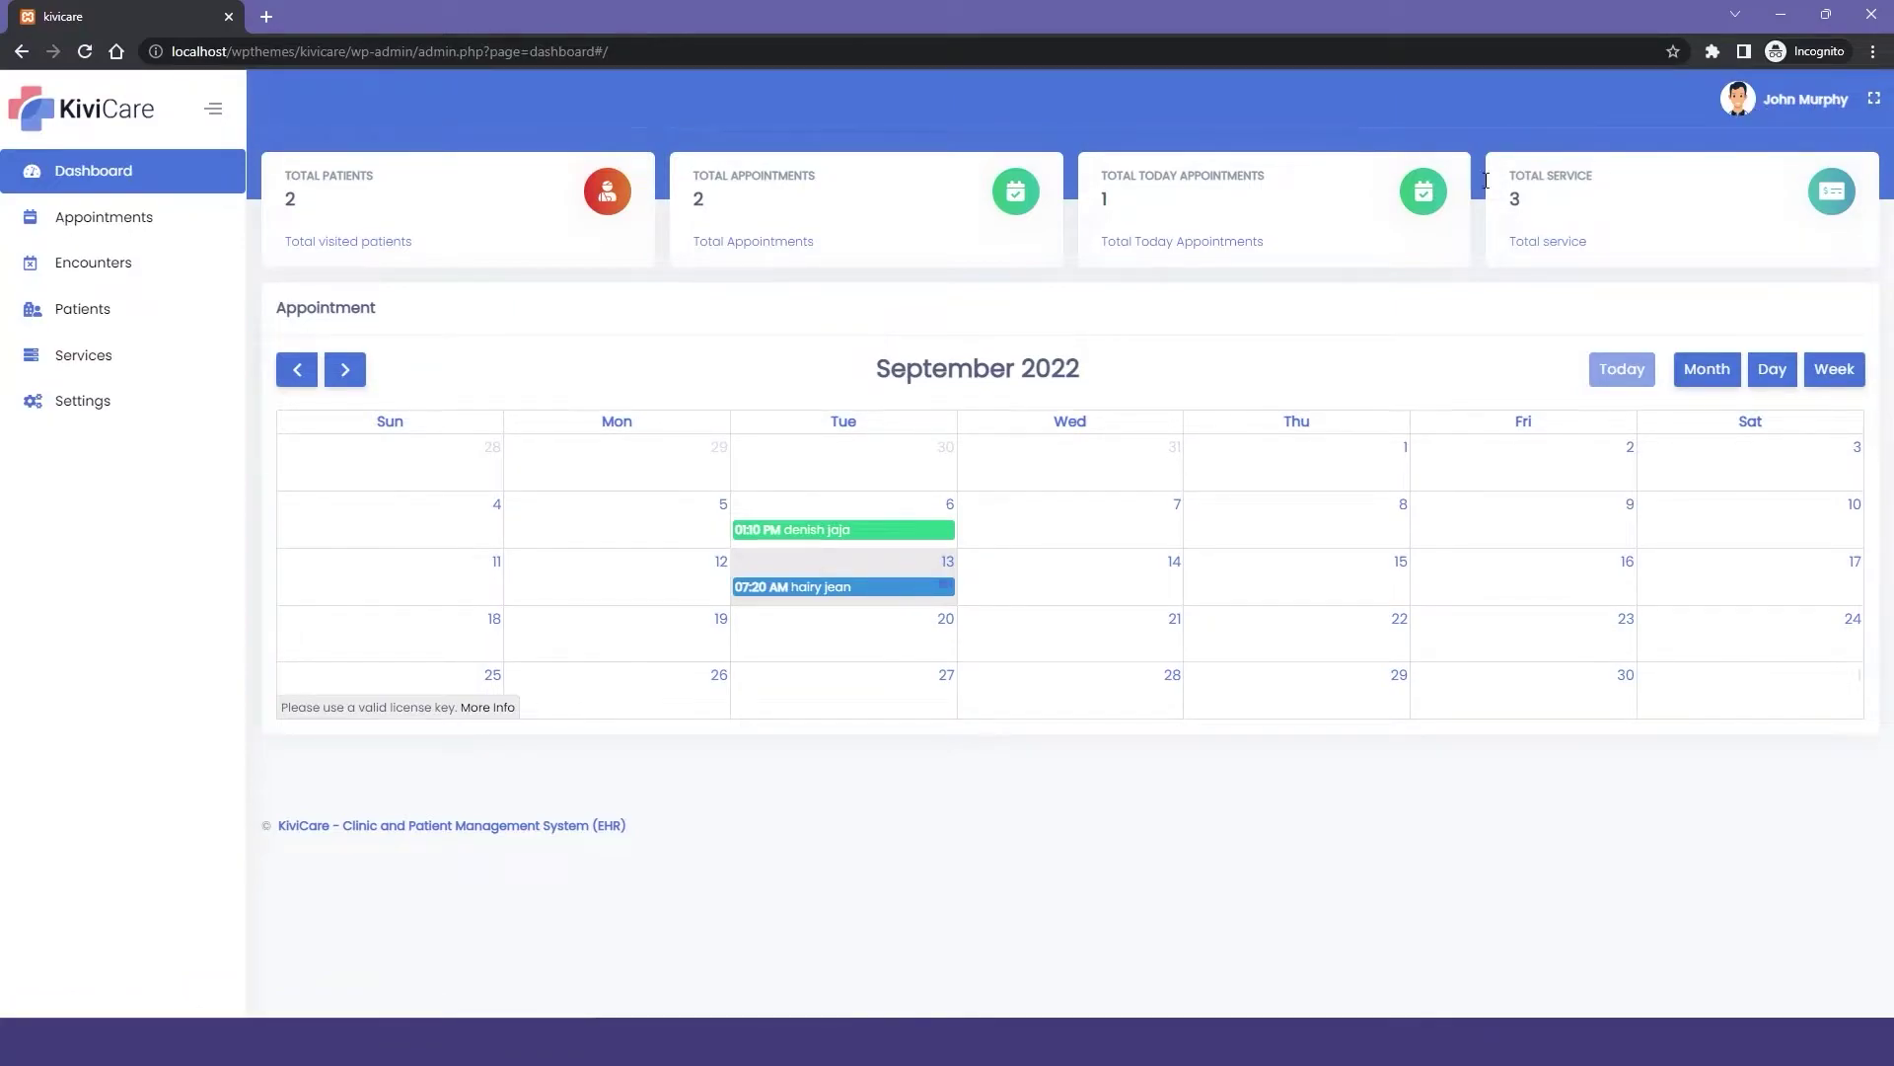
left_click(877, 590)
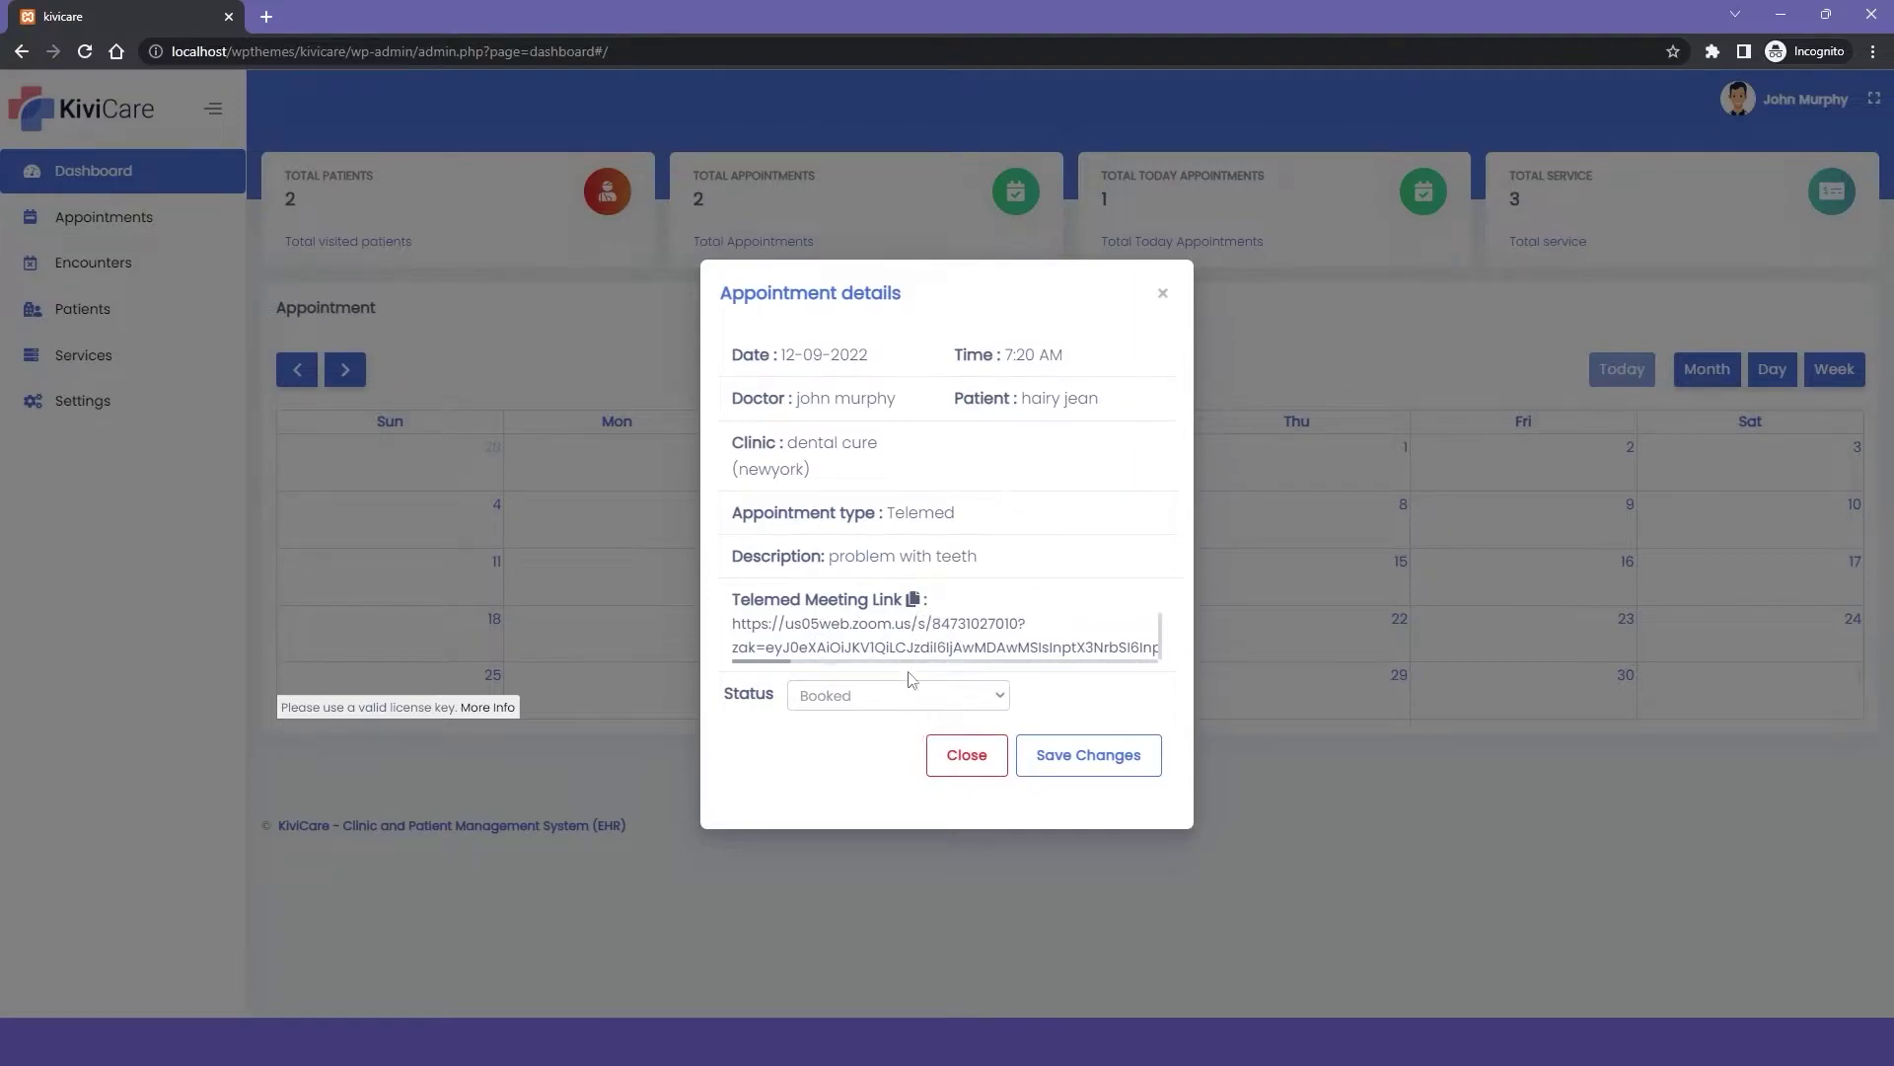
left_click(966, 755)
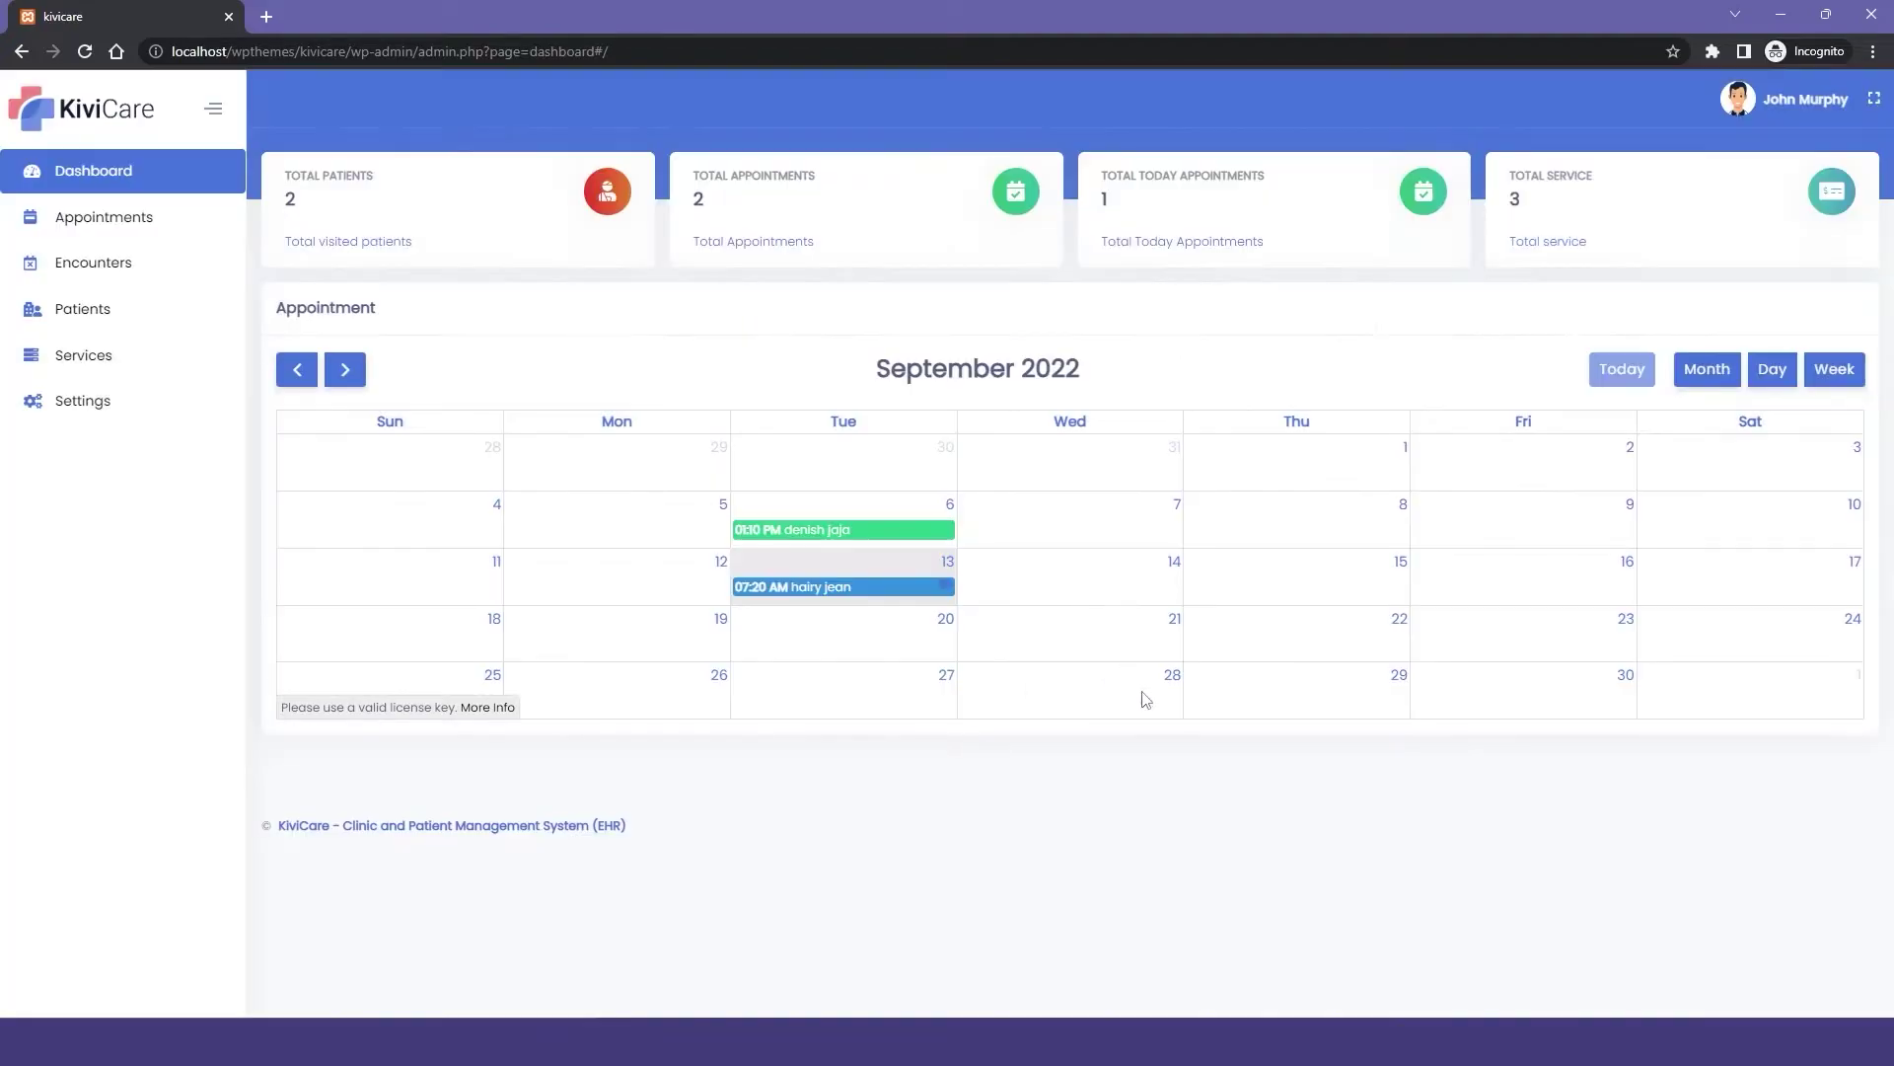
left_click(168, 228)
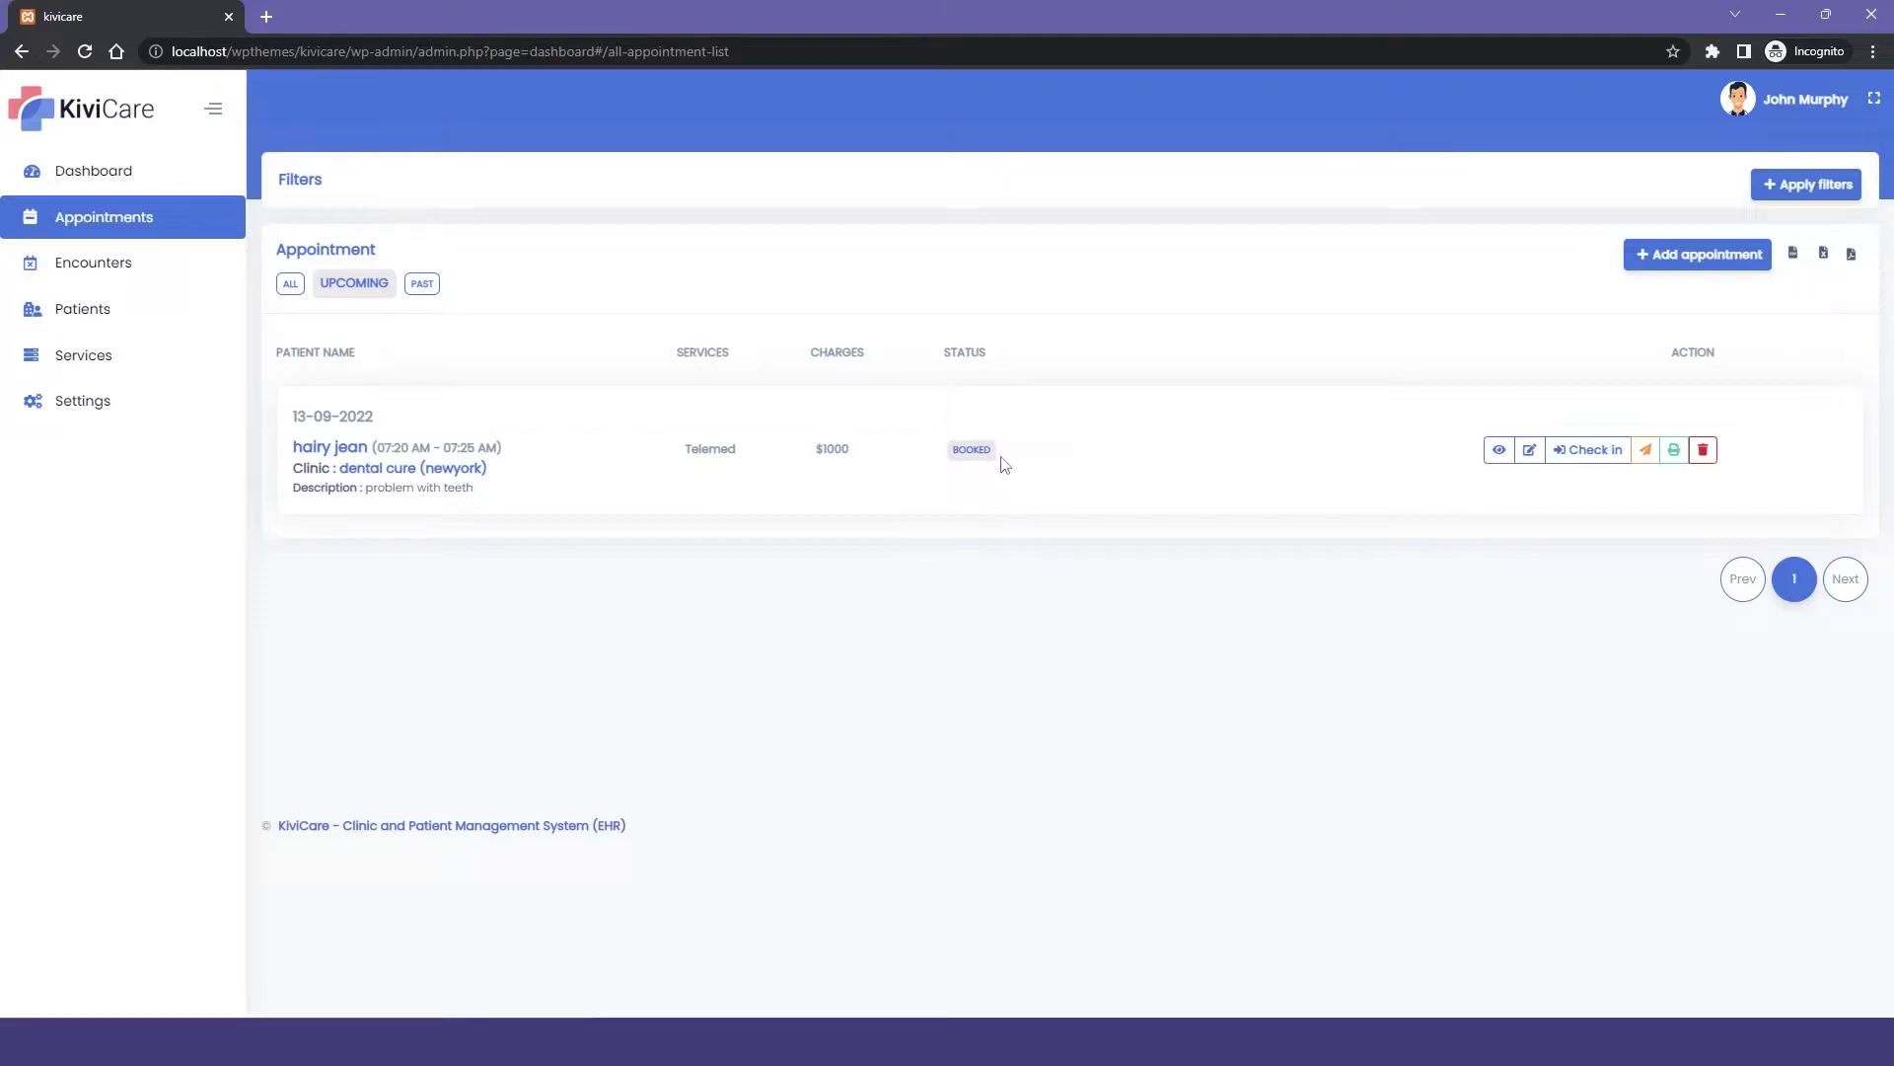
Check in the 13 September Telemed appointment and confirm it.
left_click(1601, 451)
left_click(1007, 586)
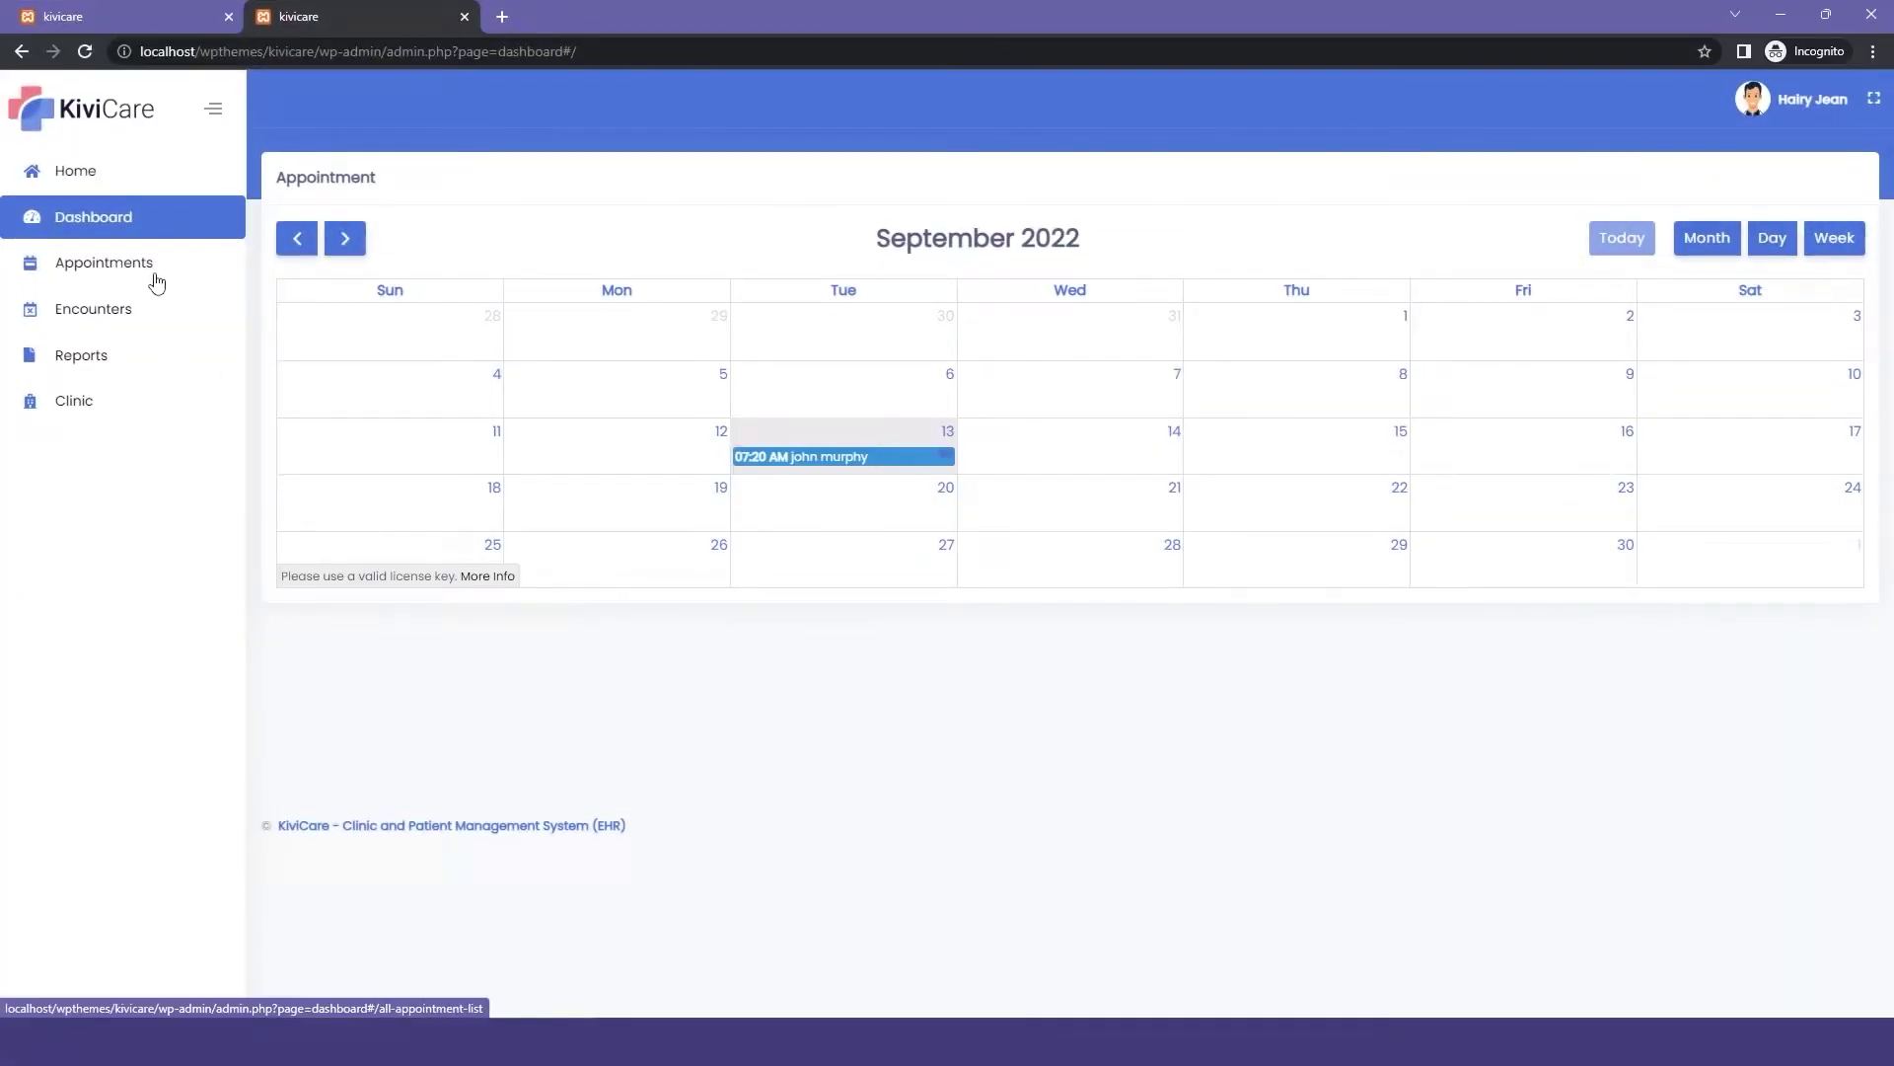
From the patient's Appointments list, try joining the 13-09-2022 appointment's video call.
left_click(156, 283)
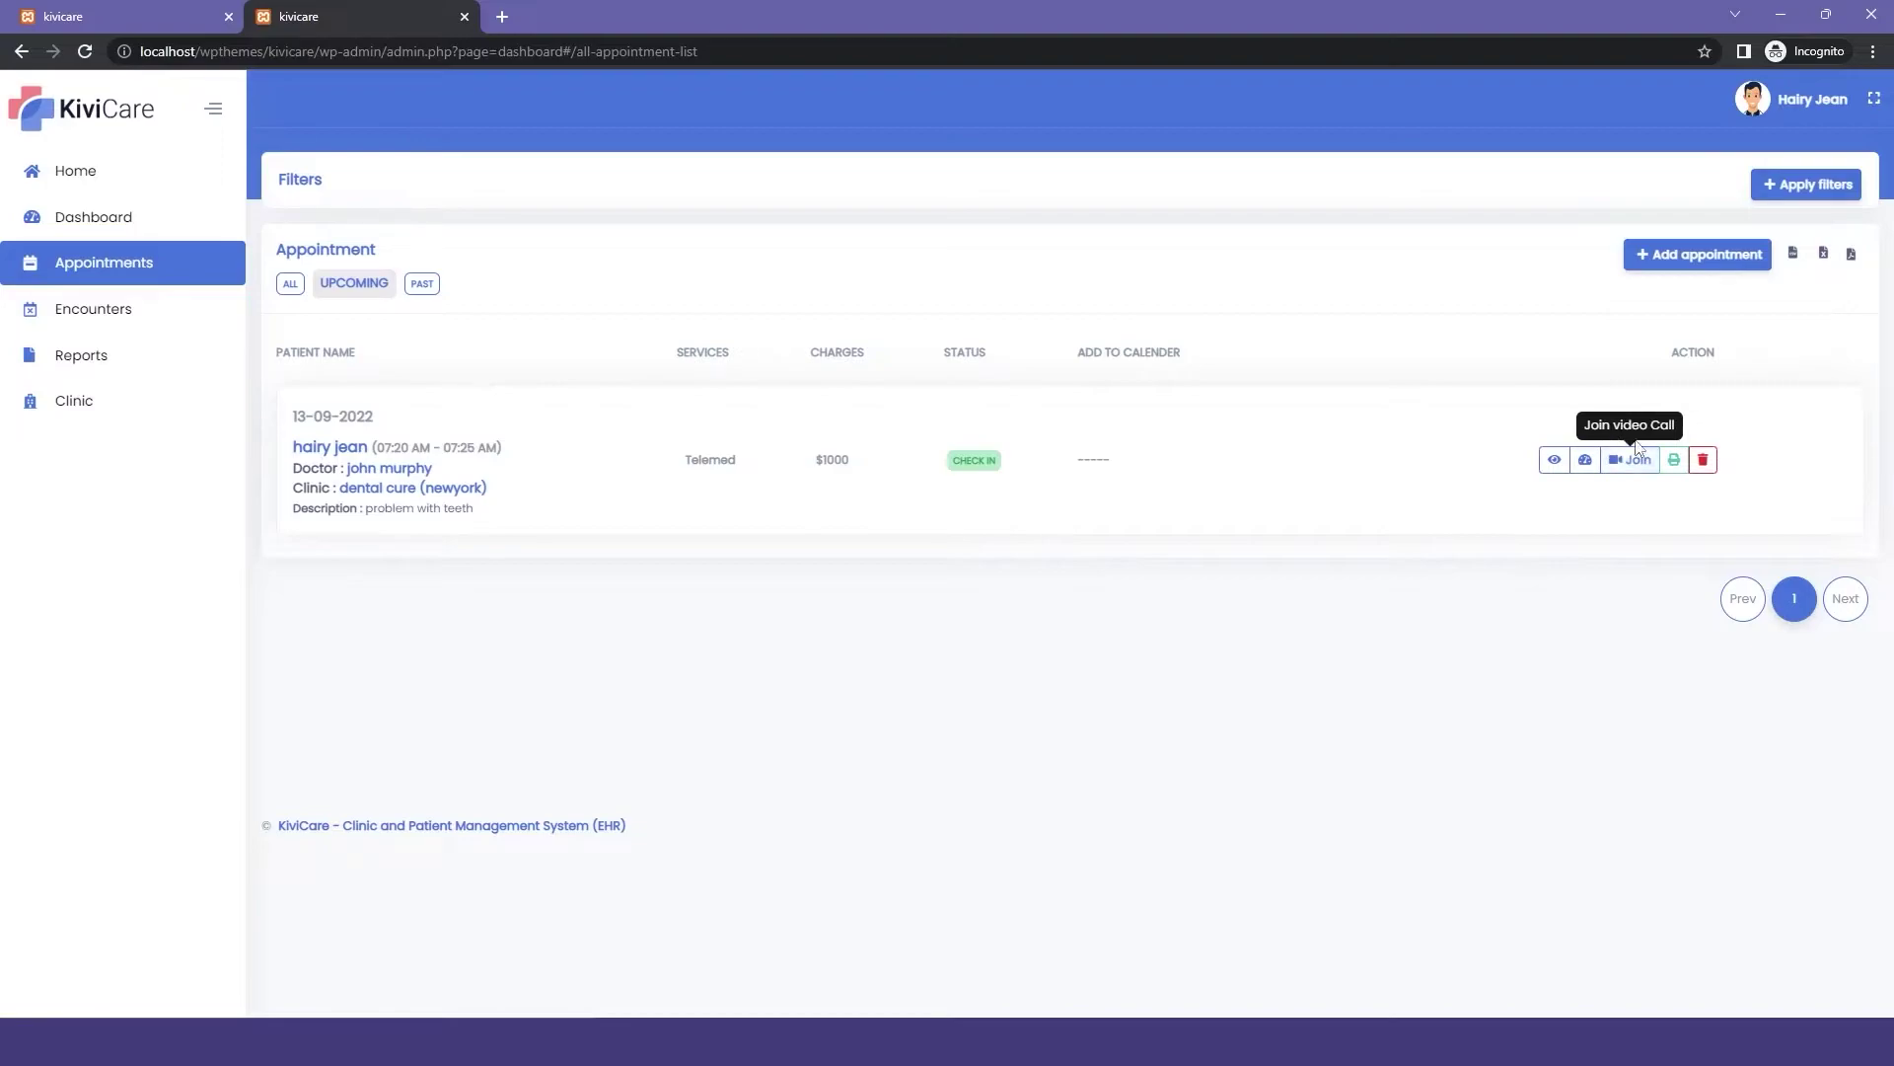
left_click(1649, 462)
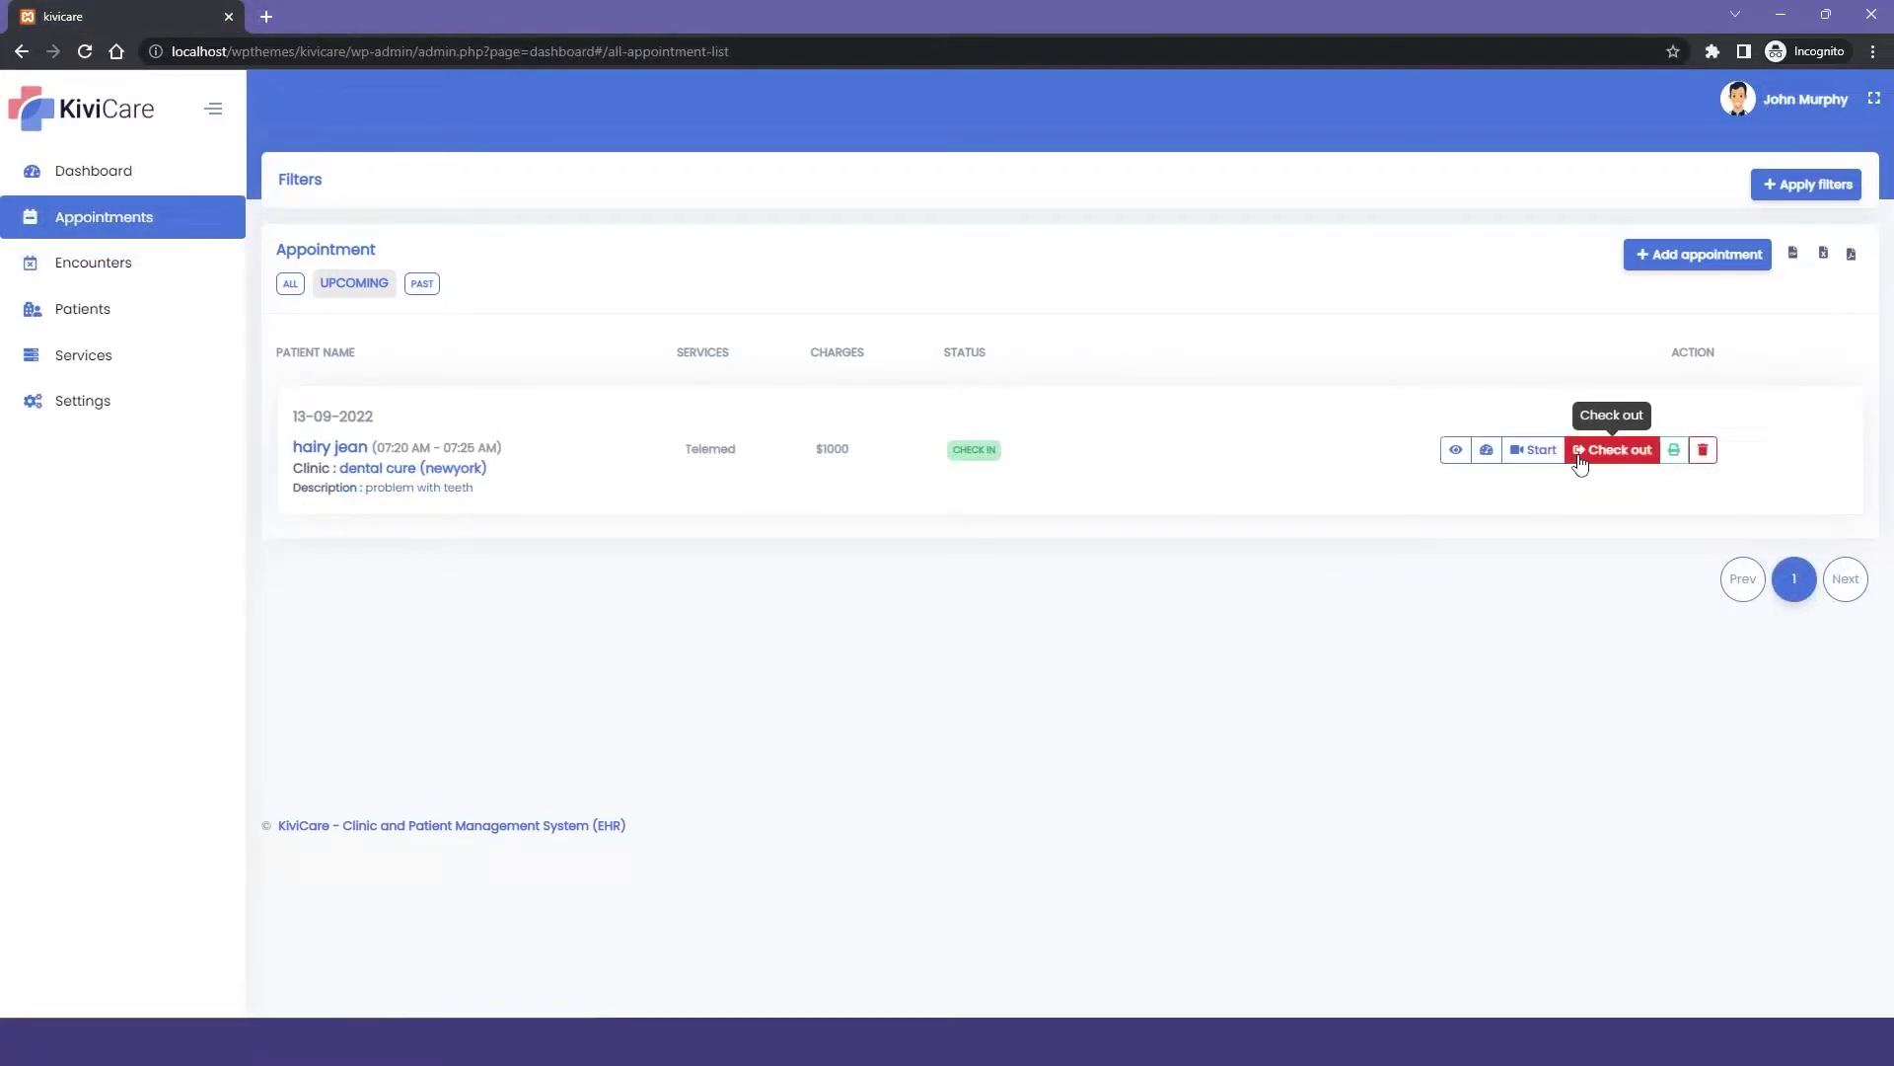
Start the appointment's Zoom meeting as the doctor.
left_click(1529, 450)
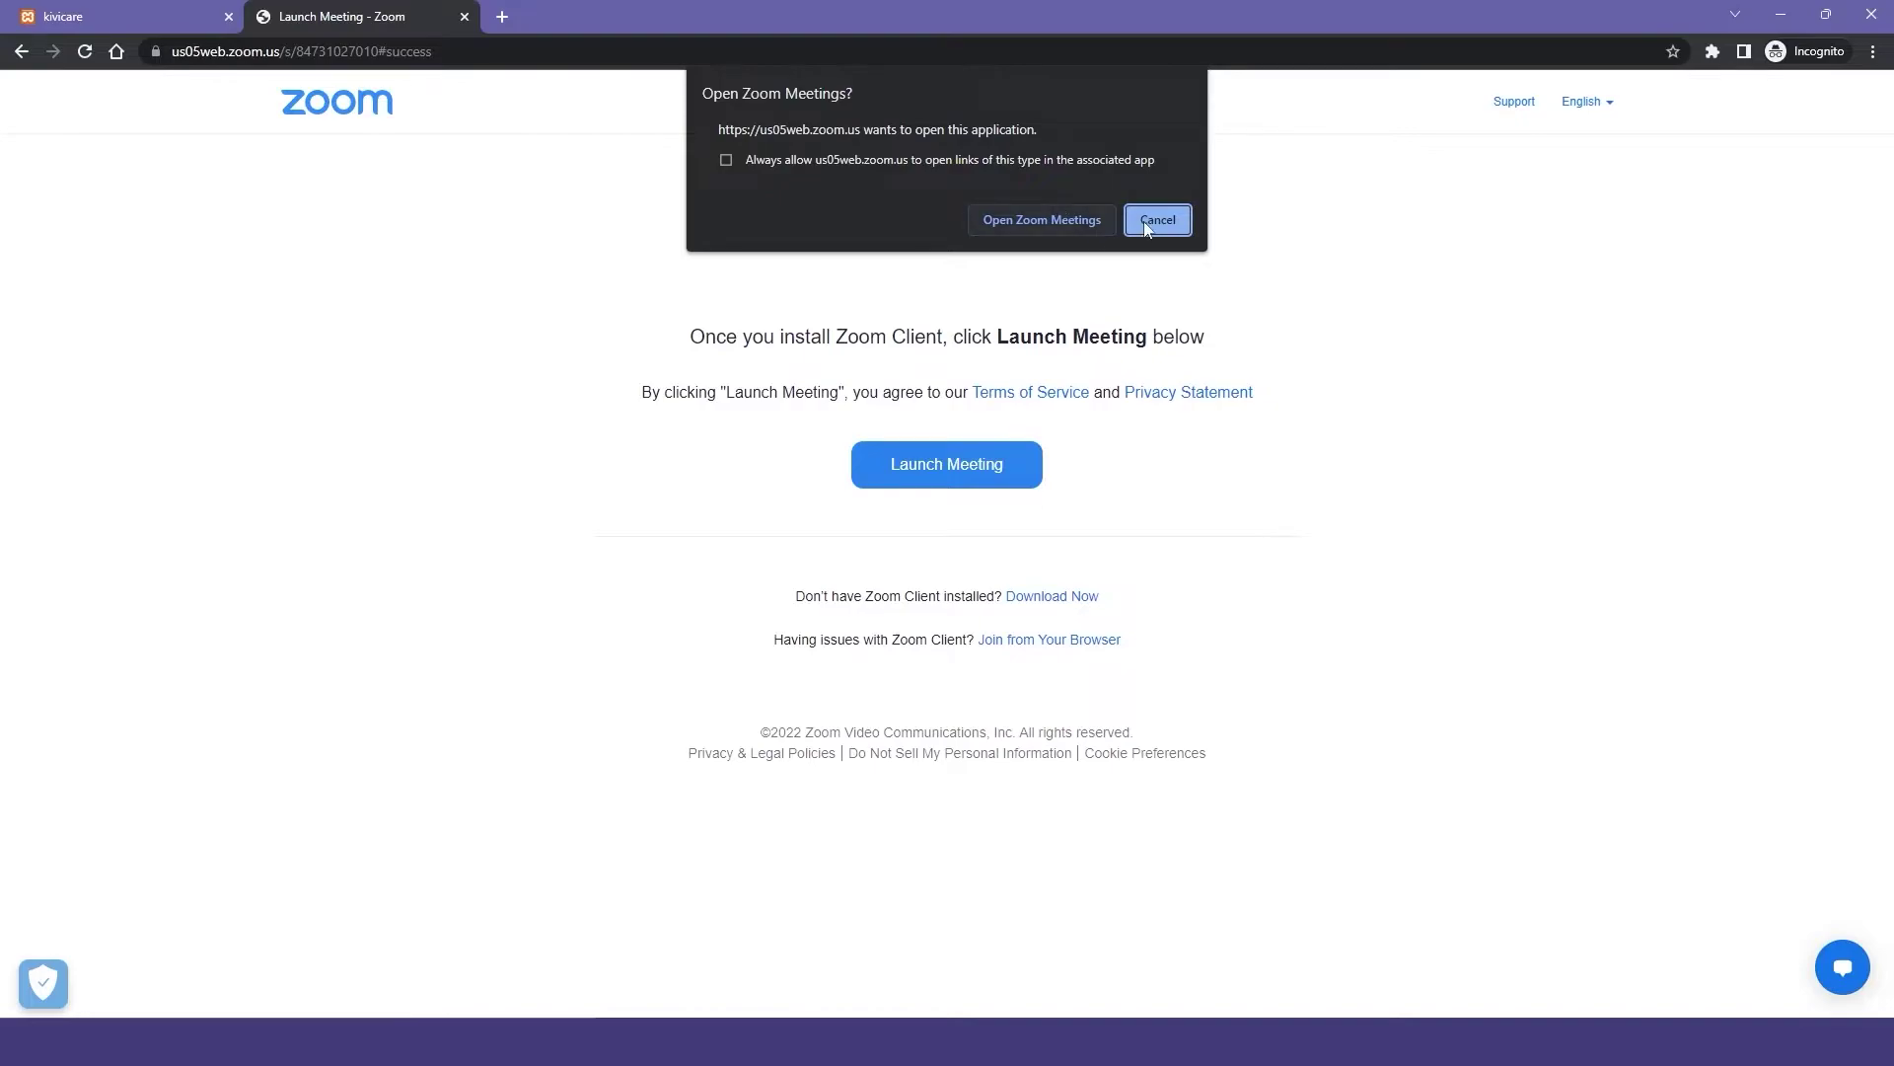
left_click(1070, 215)
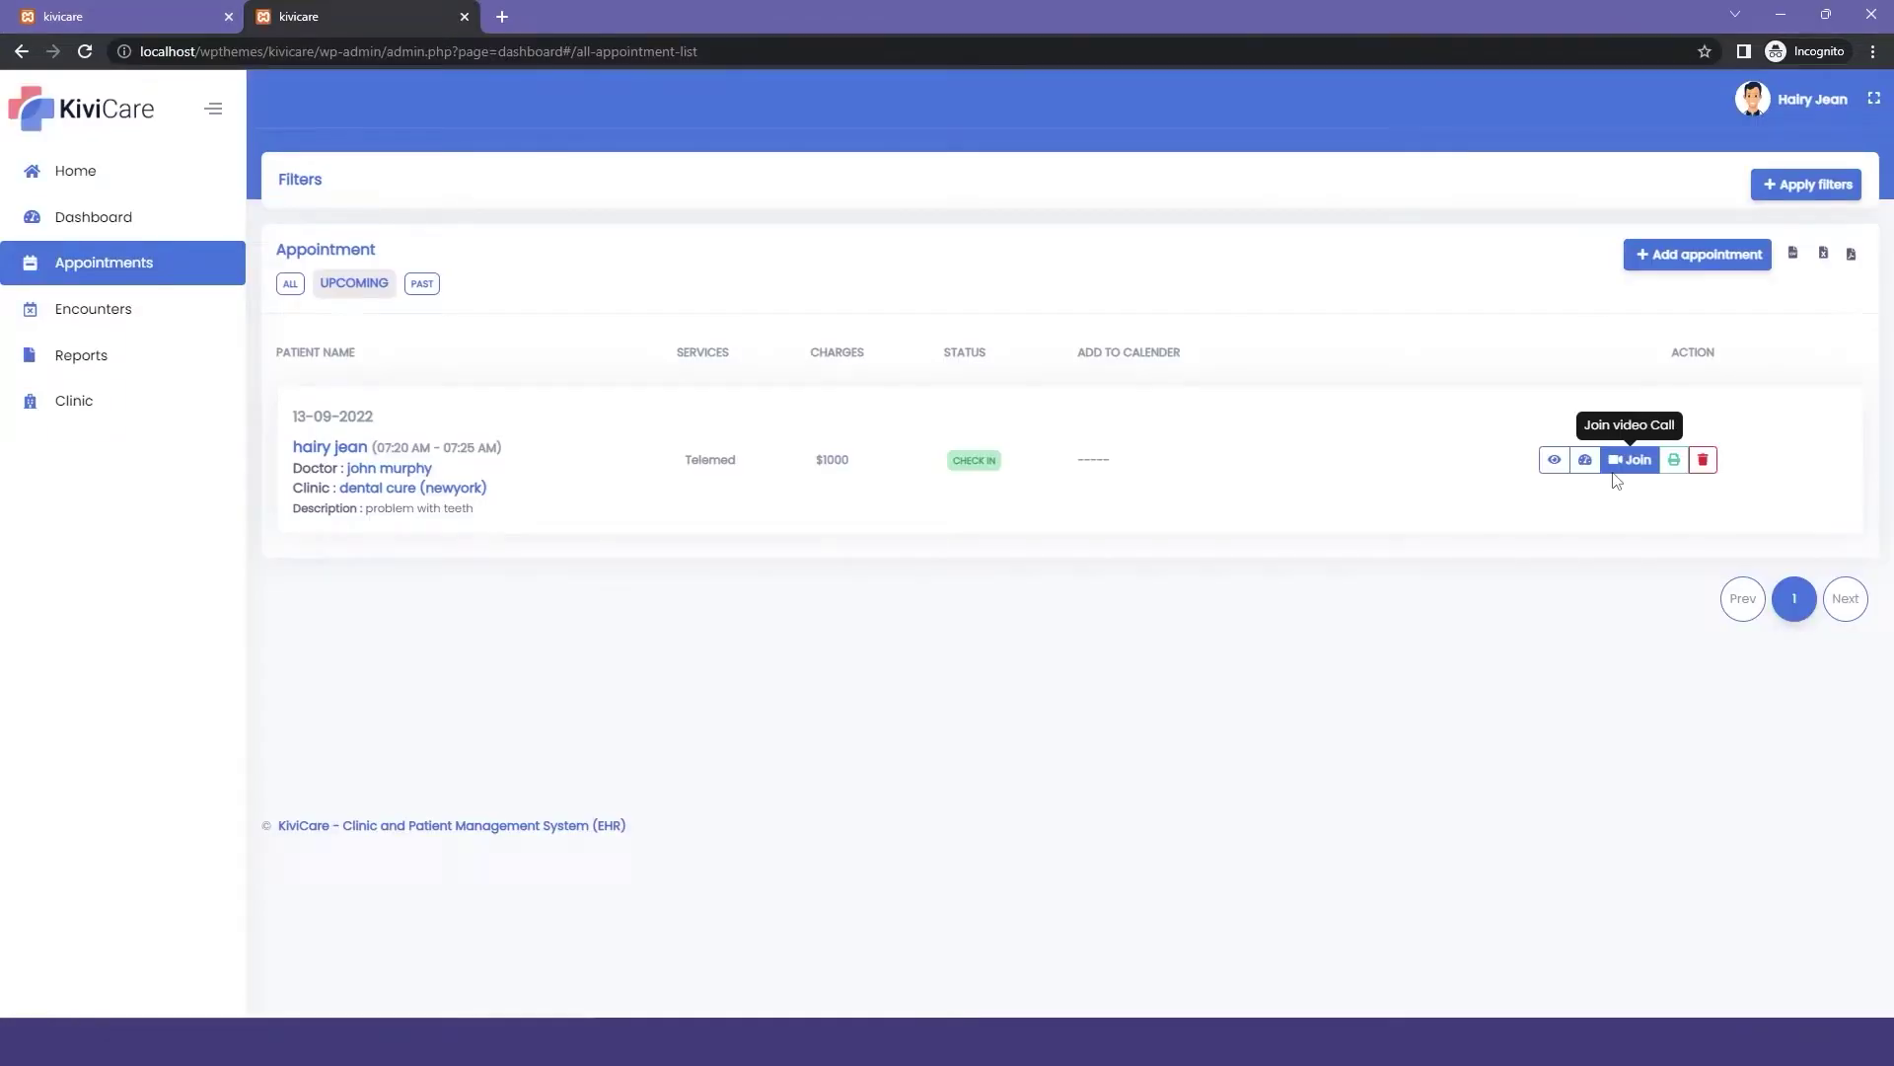
Join the Zoom meeting as the patient, then show the doctor's Encounters list.
left_click(1617, 480)
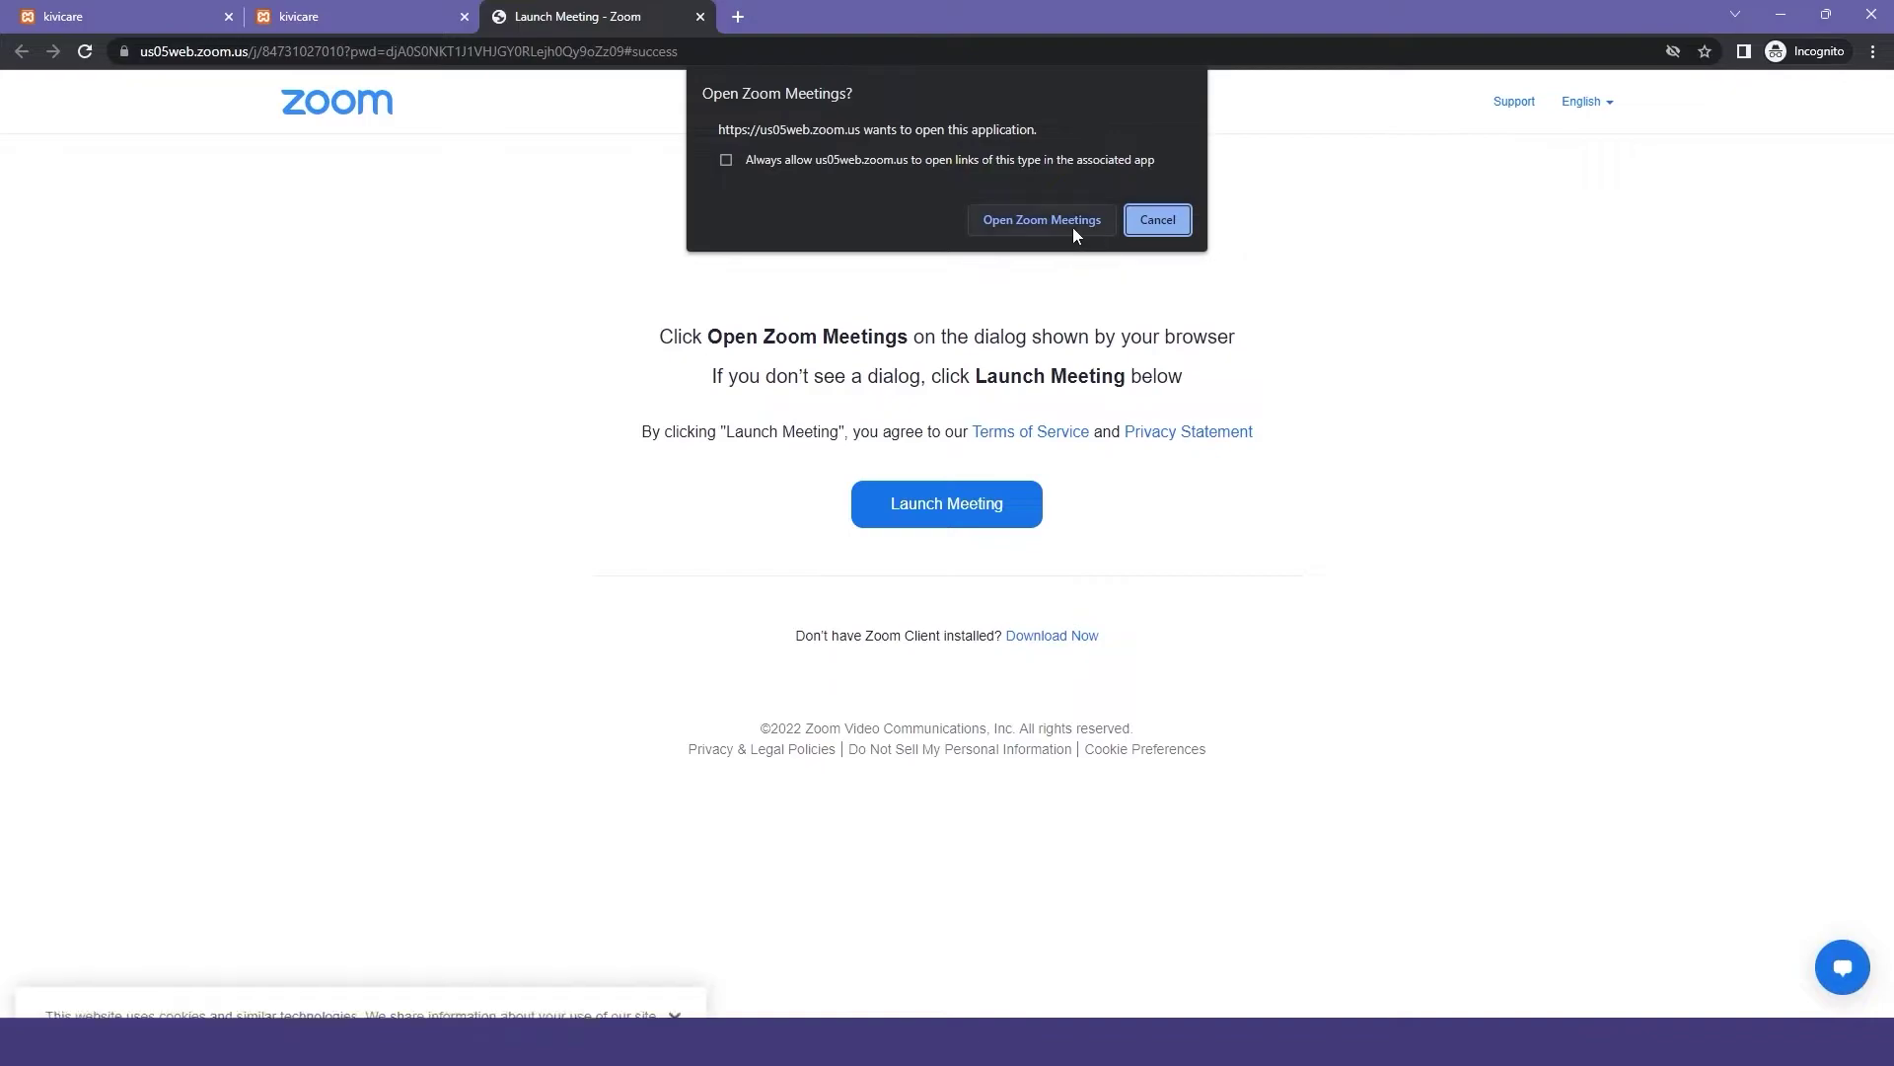
left_click(1071, 221)
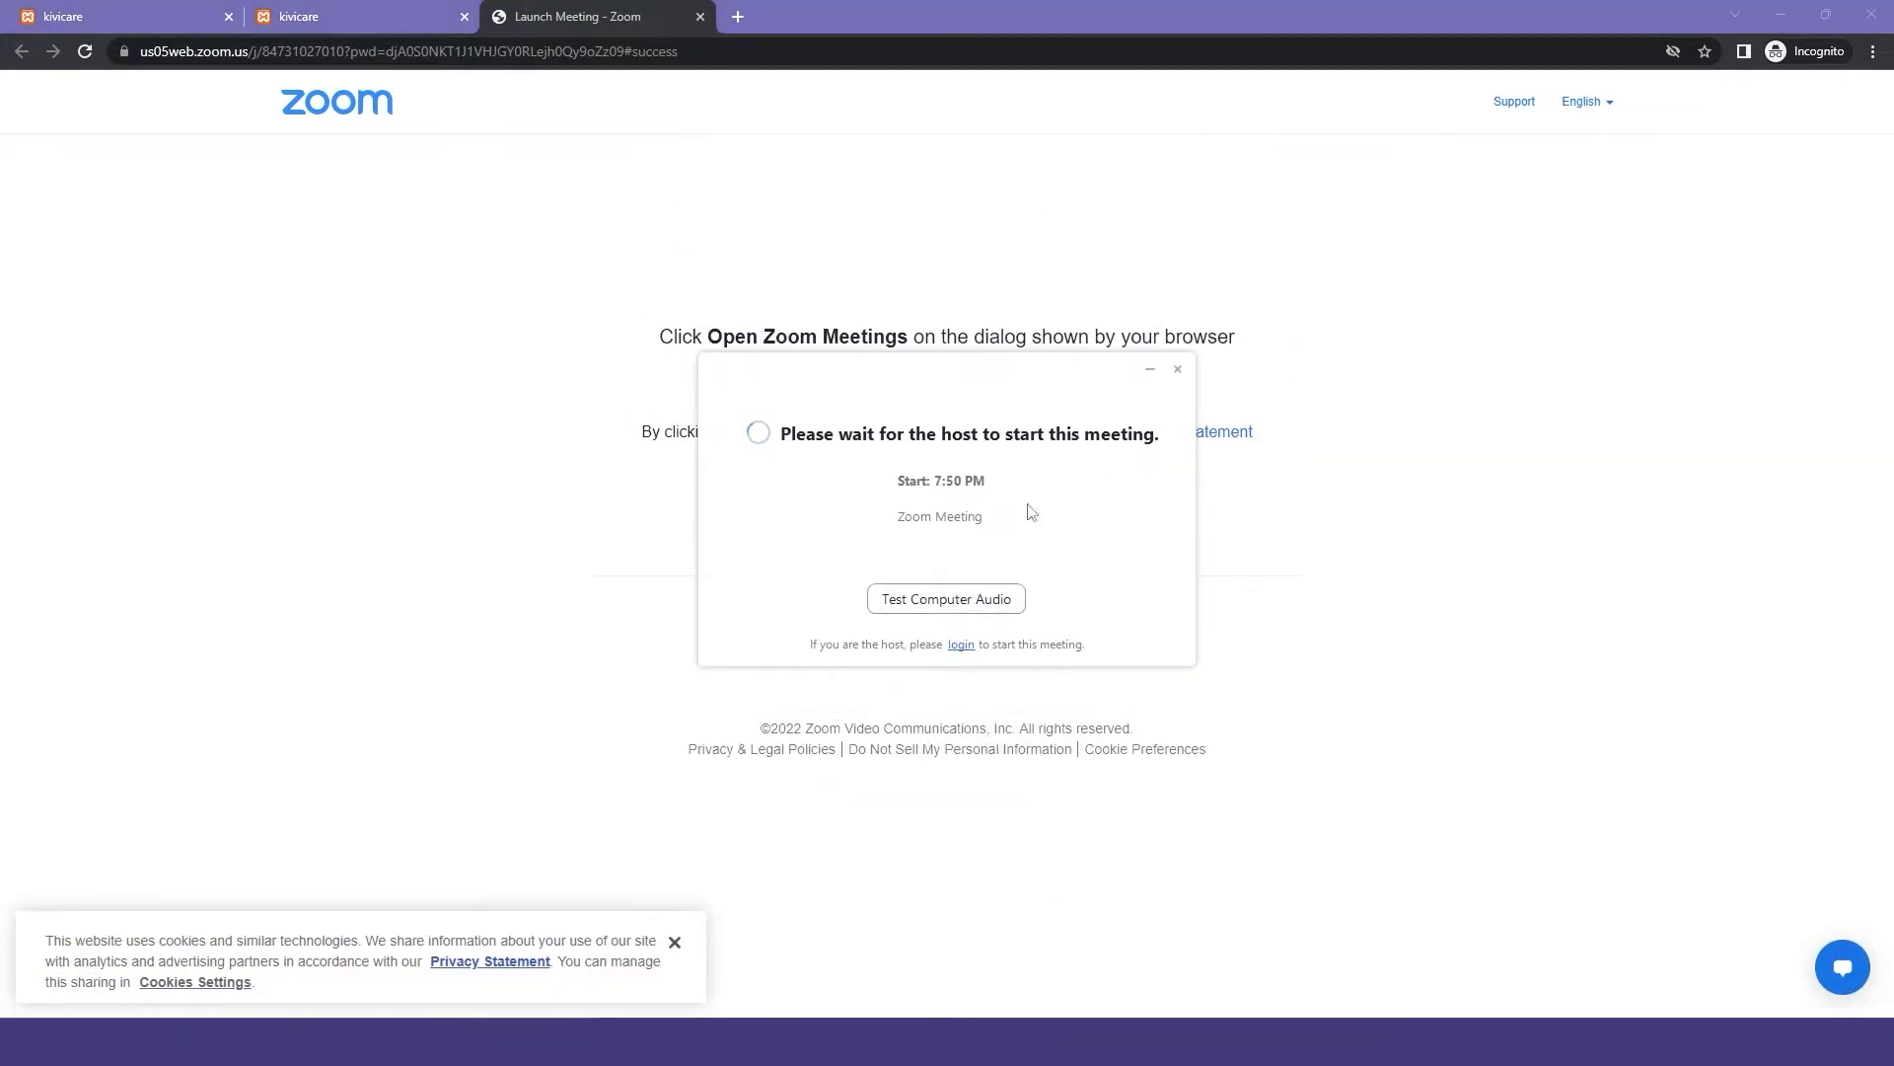
left_click(94, 262)
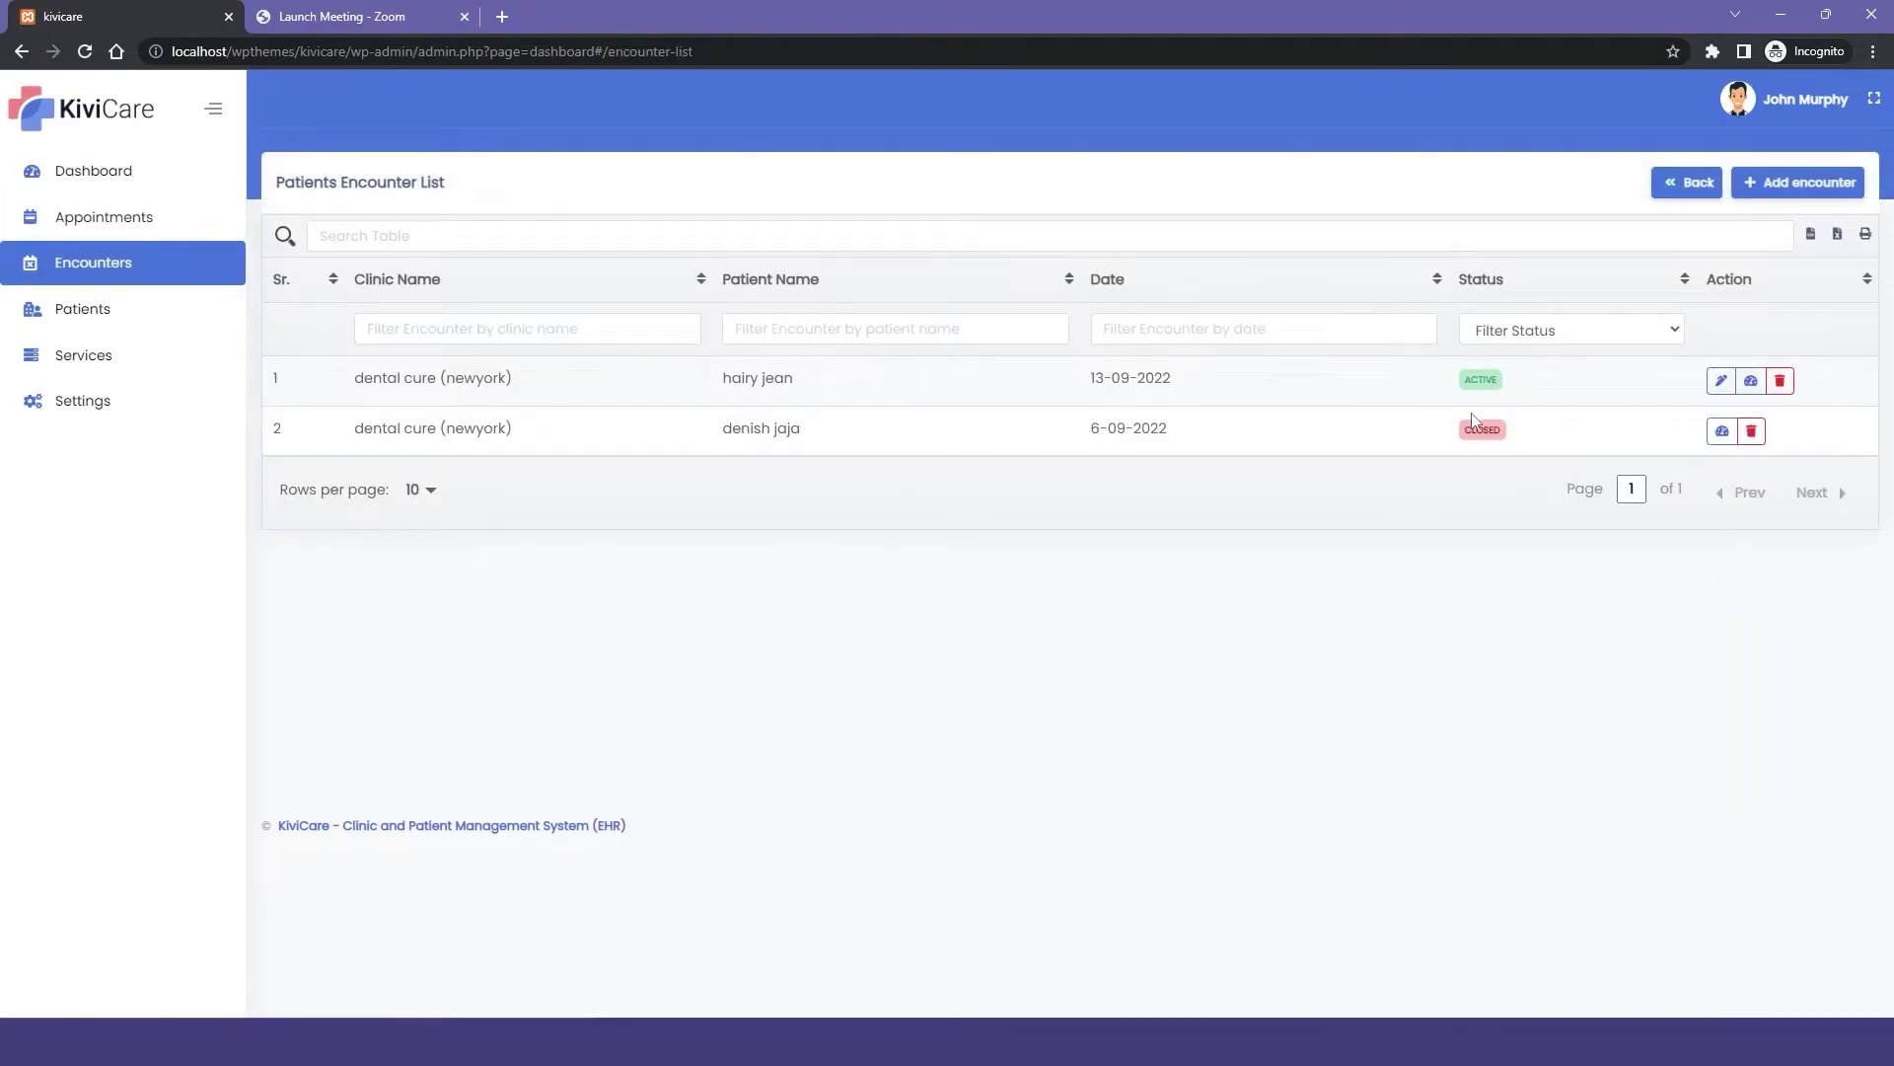
Open the 13-09-2022 encounter's dashboard and close the encounter with a paid bill.
left_click(1751, 381)
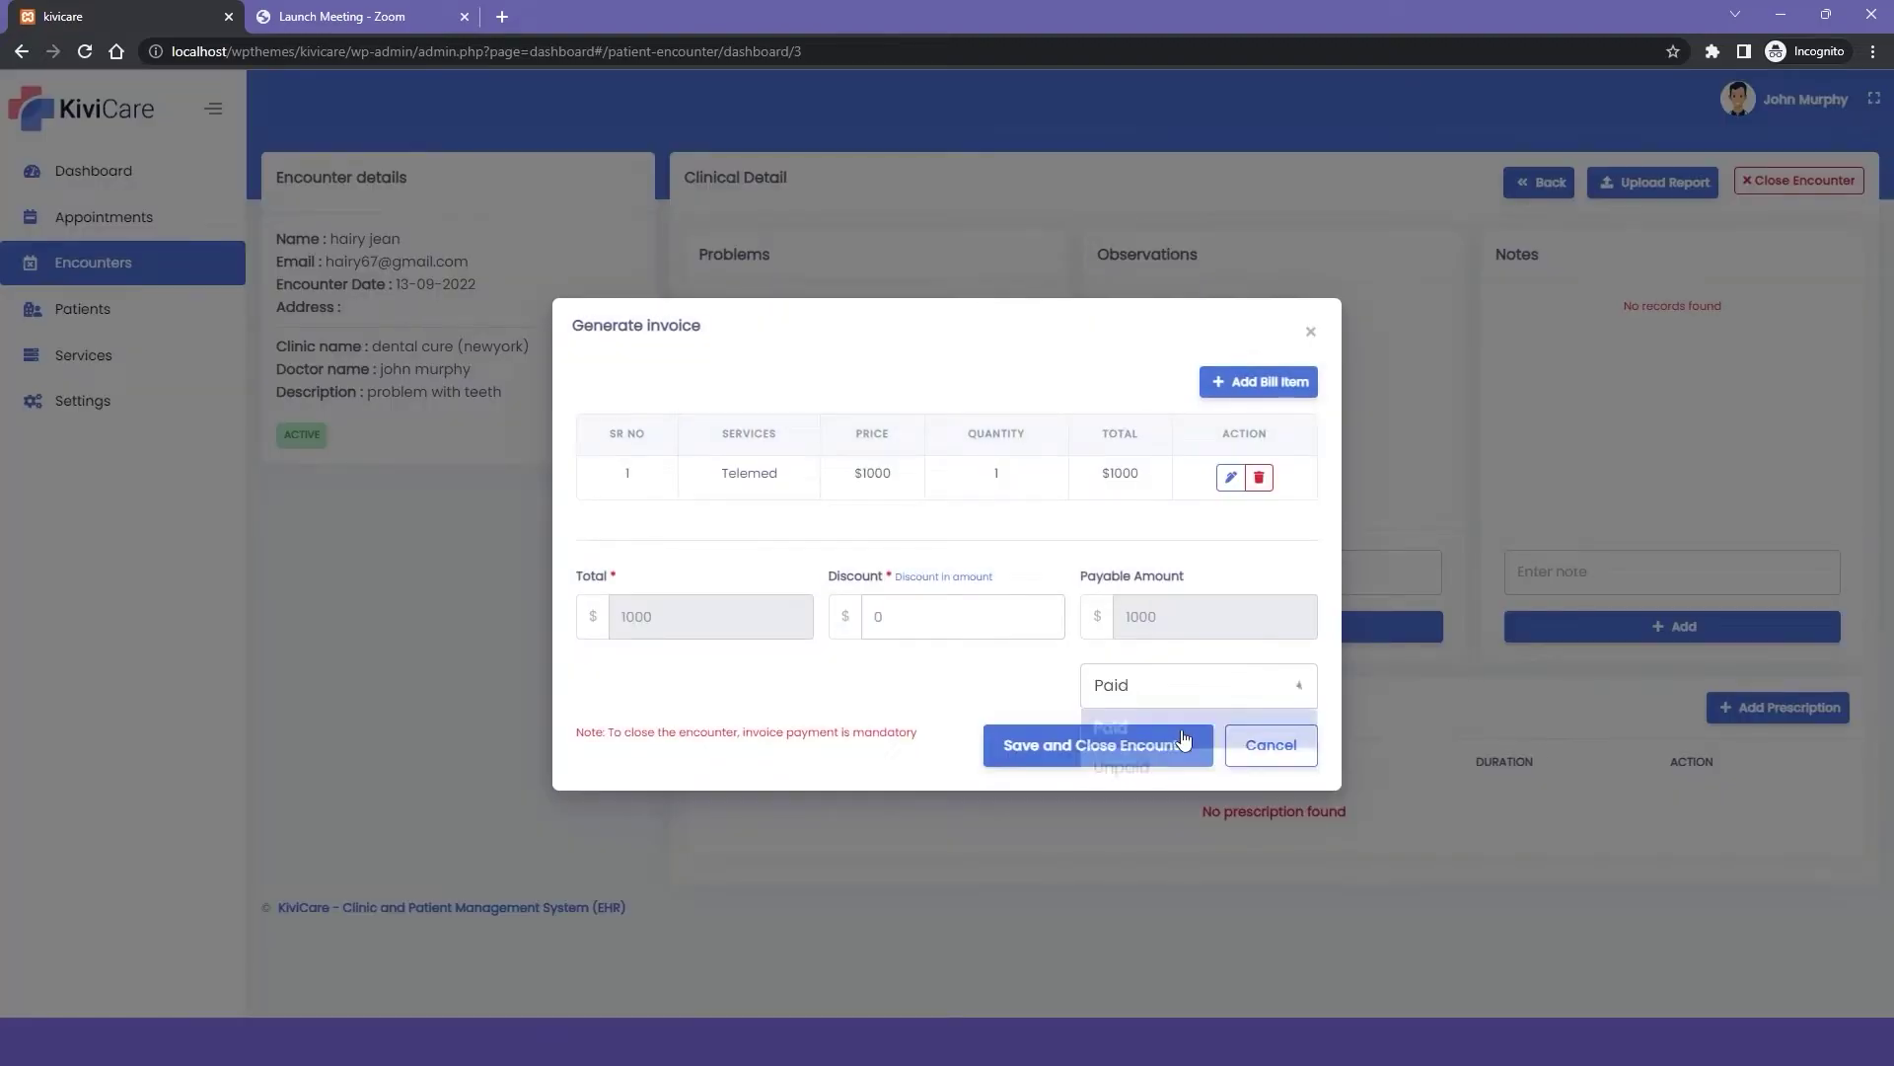
left_click(1123, 744)
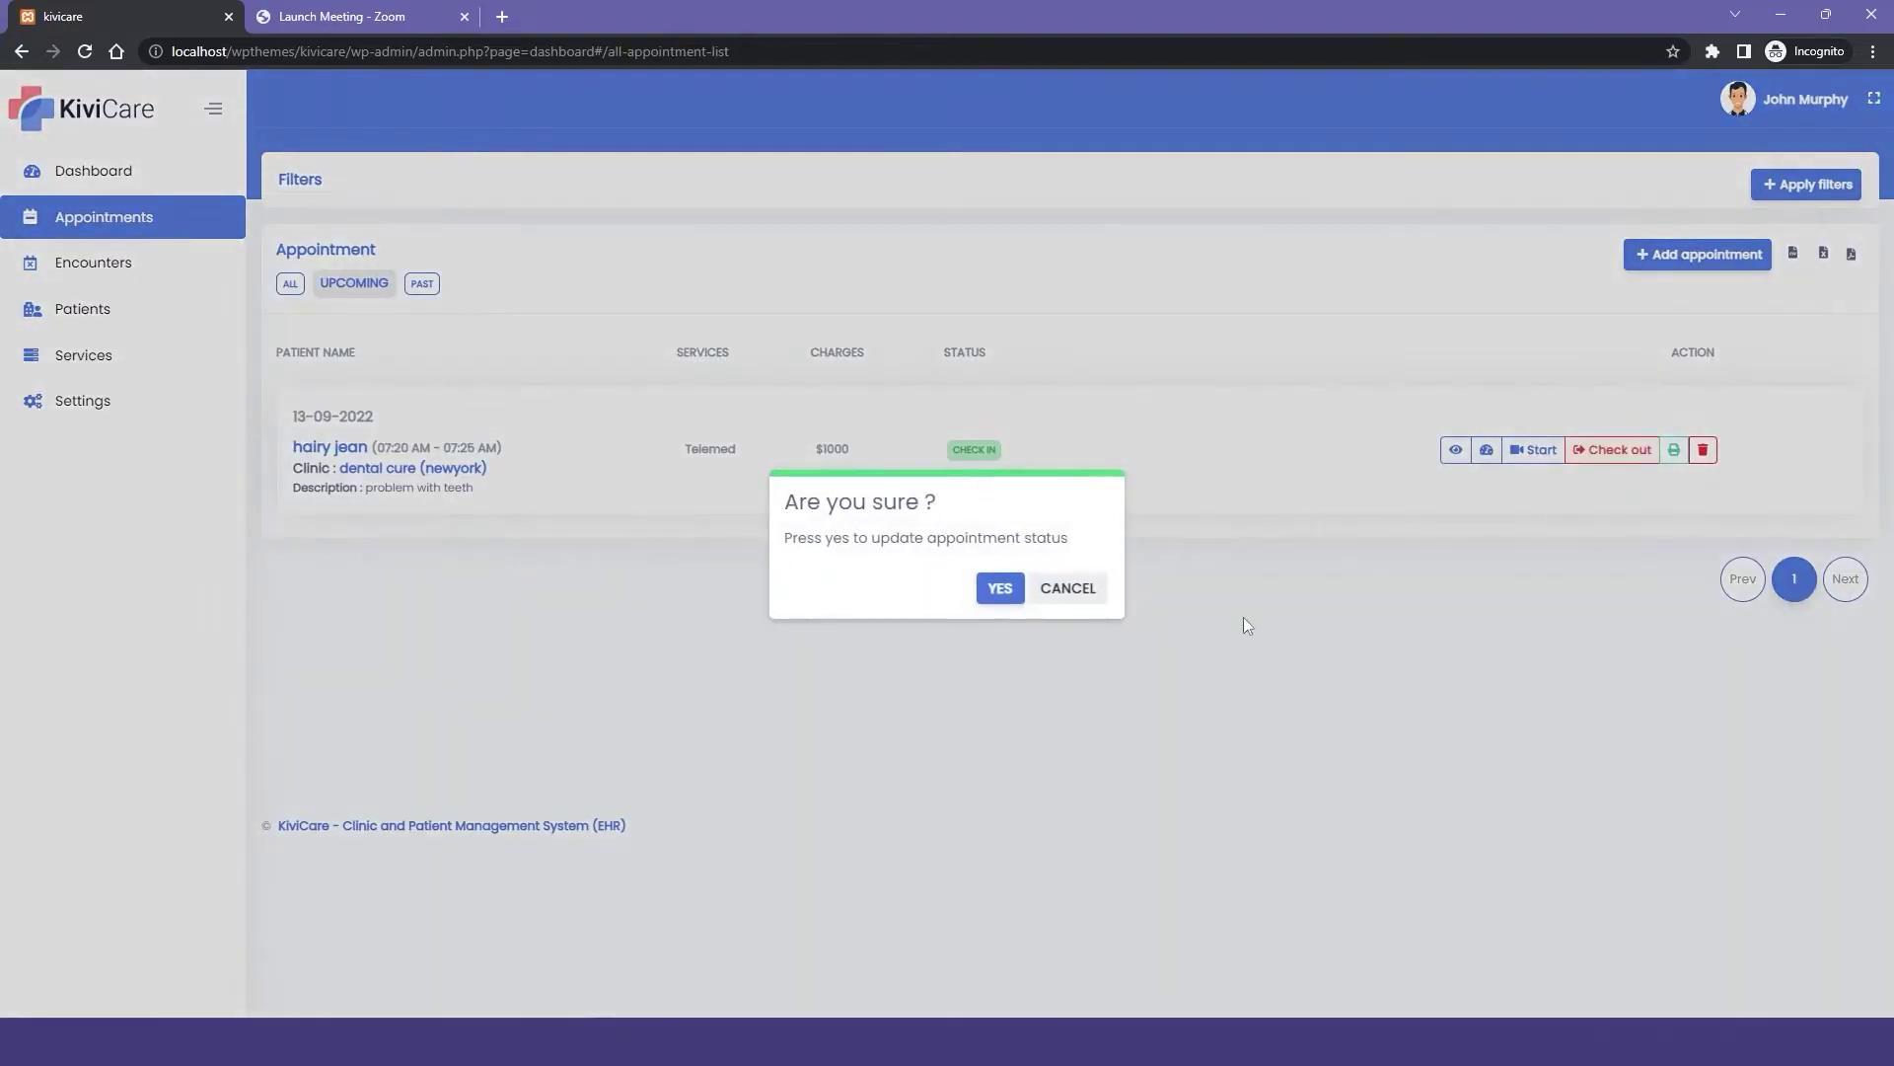
Confirm updating the appointment status with YES.
left_click(1000, 588)
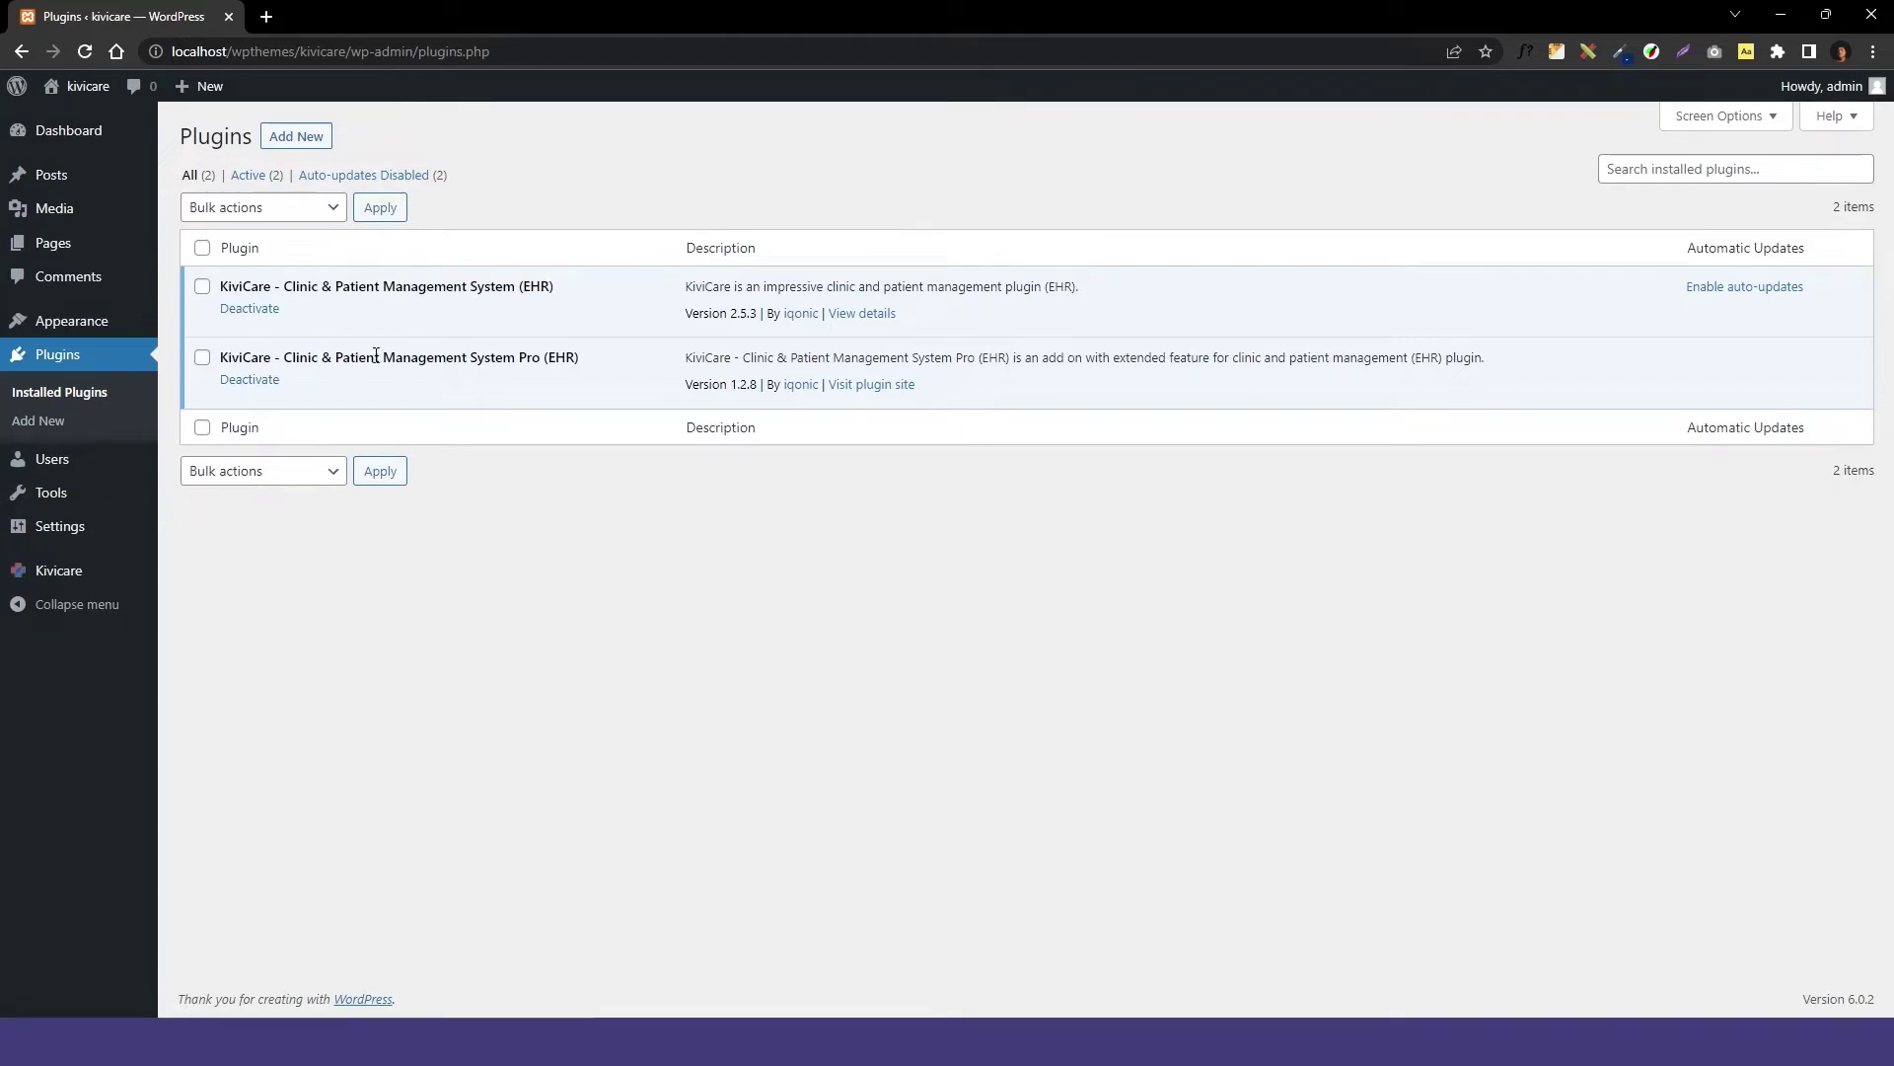
Upload the kivicare-telemed-addon zip as a new plugin and install it.
left_click(301, 140)
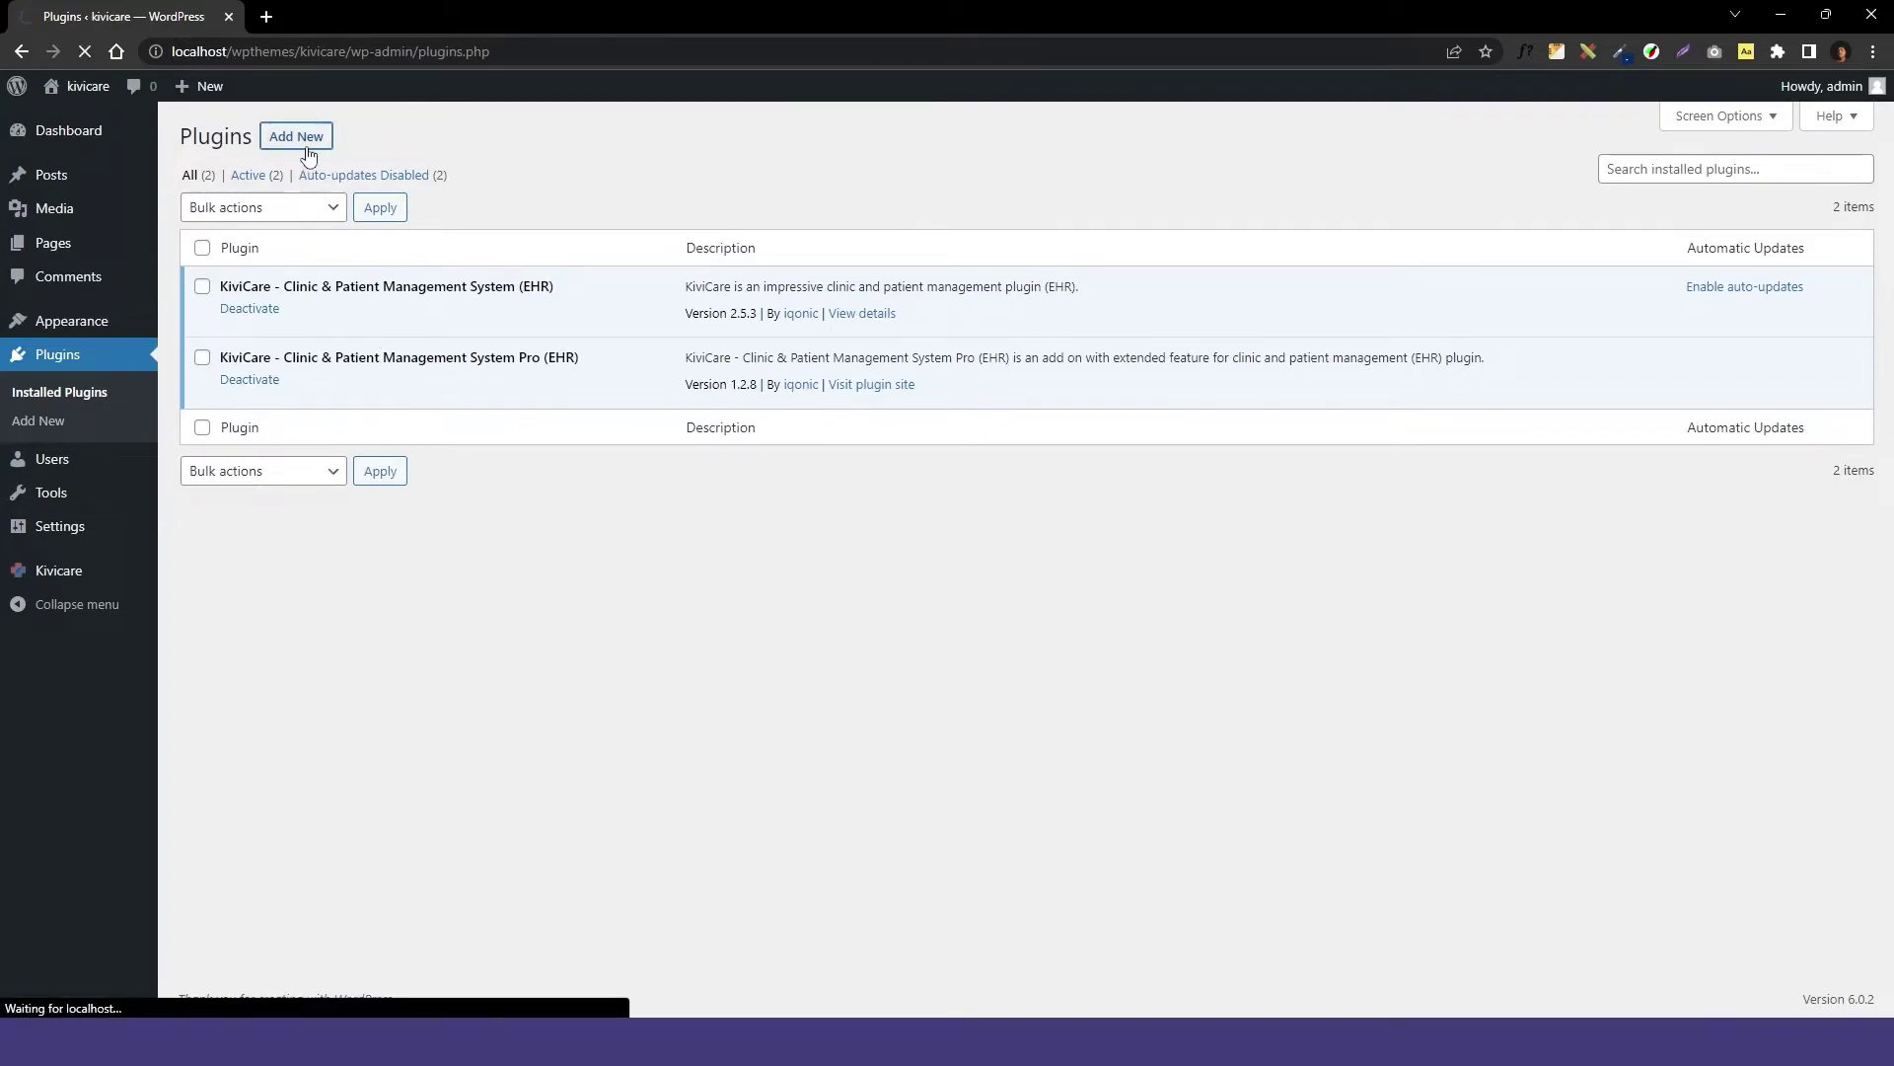
left_click(358, 136)
key("alt+Tab")
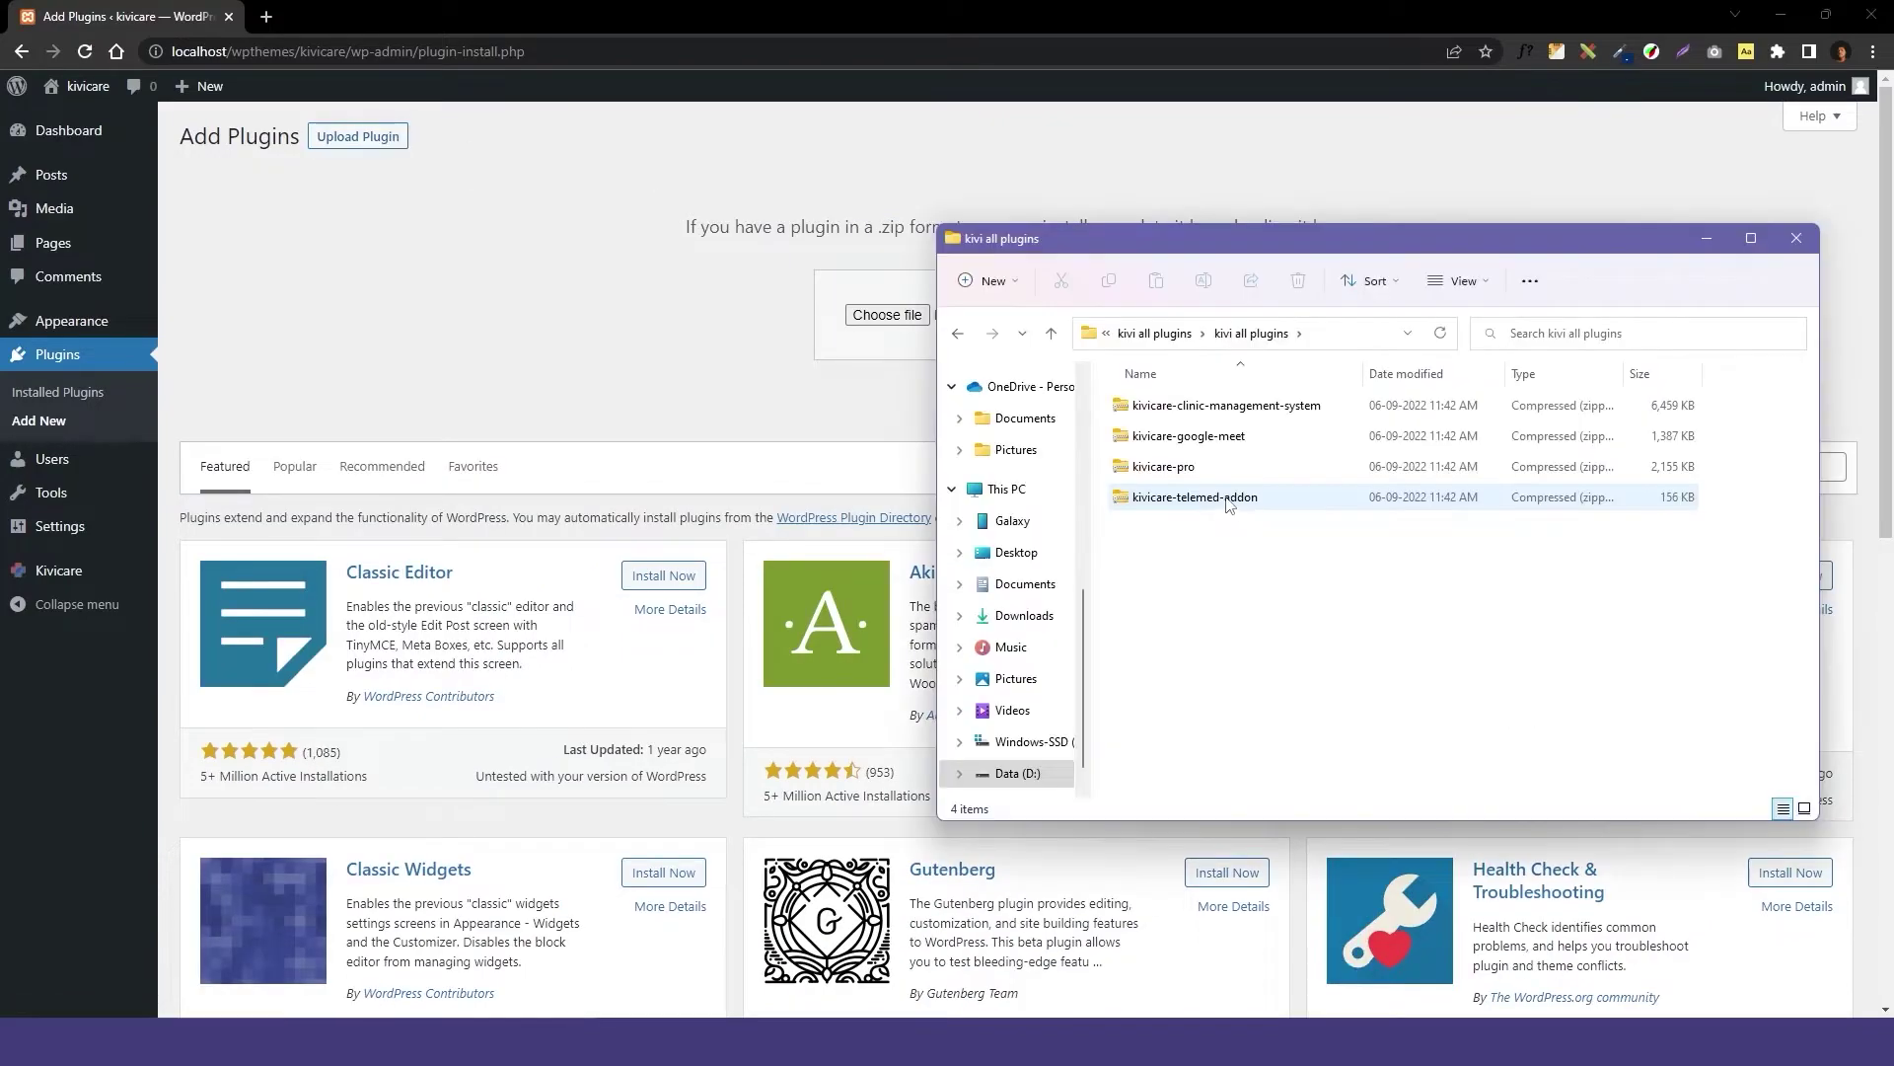
left_click(1230, 498)
left_click_drag(1231, 498, 883, 316)
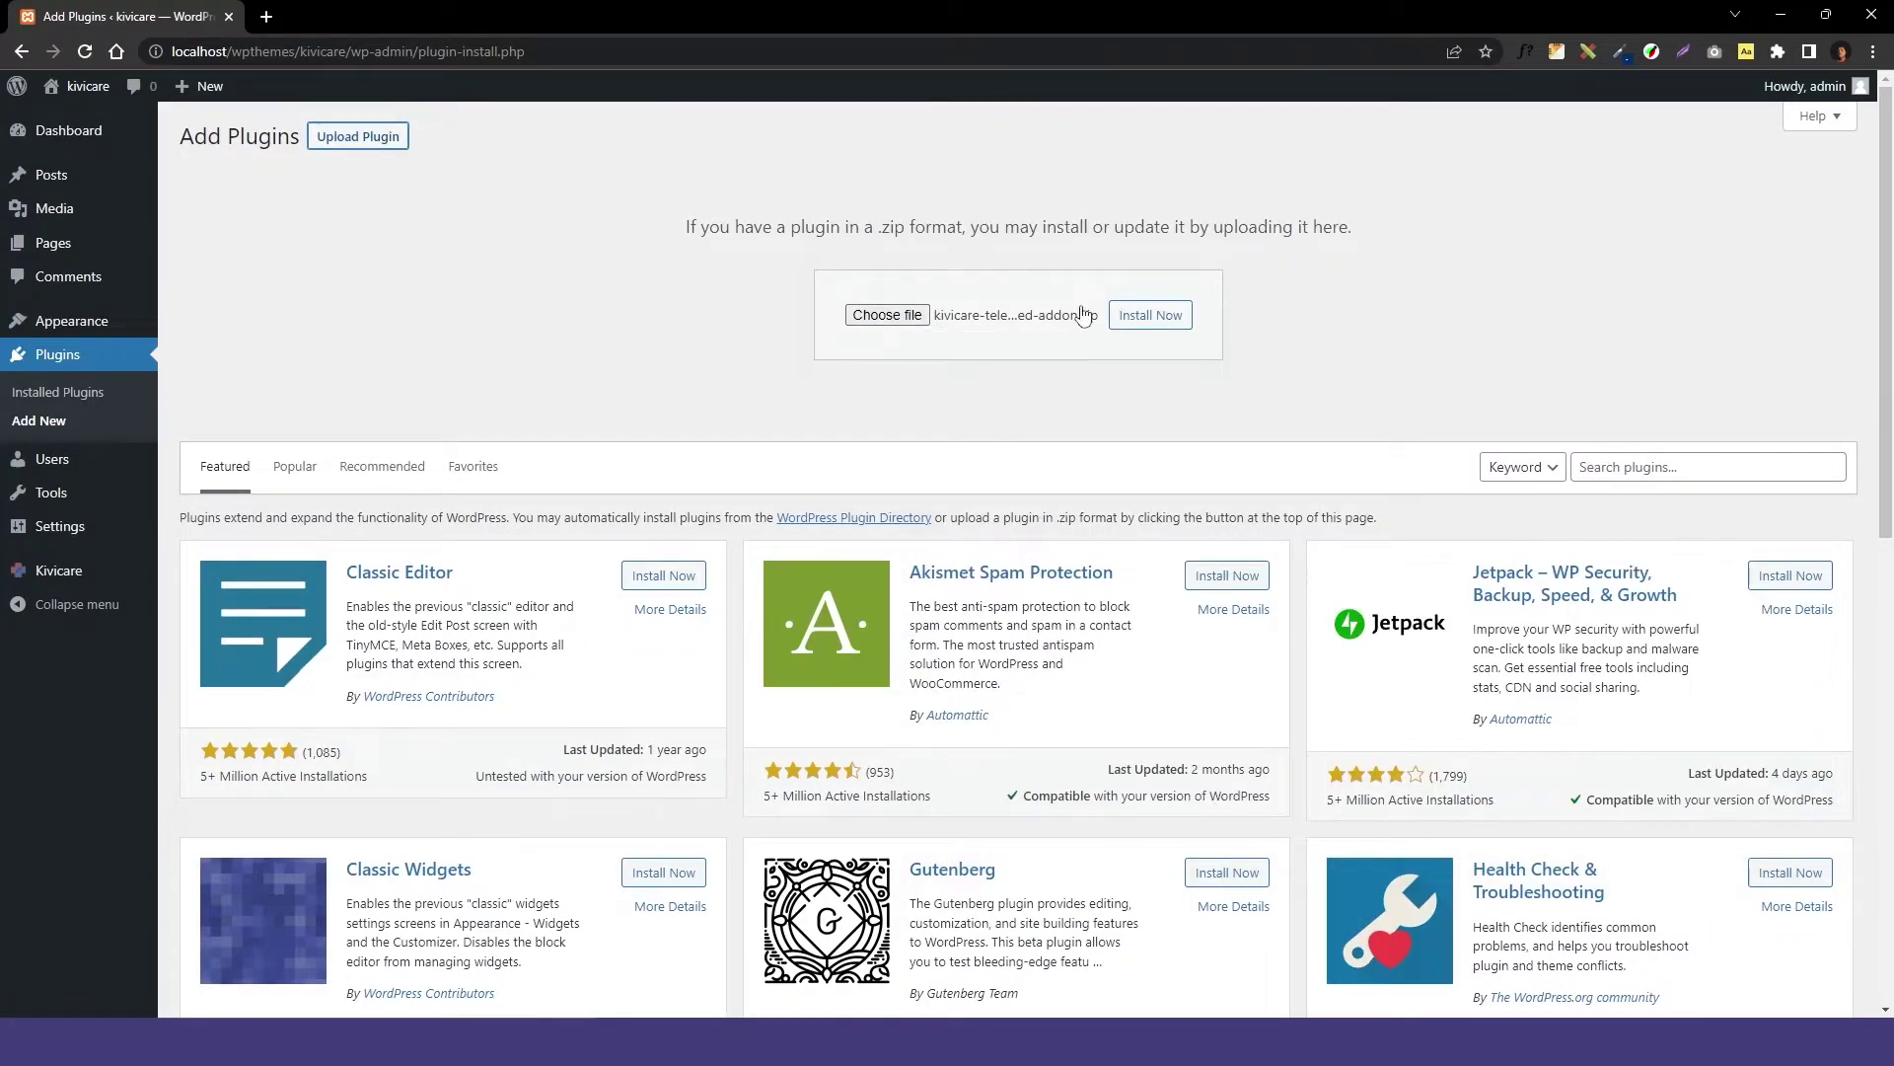
left_click(1135, 316)
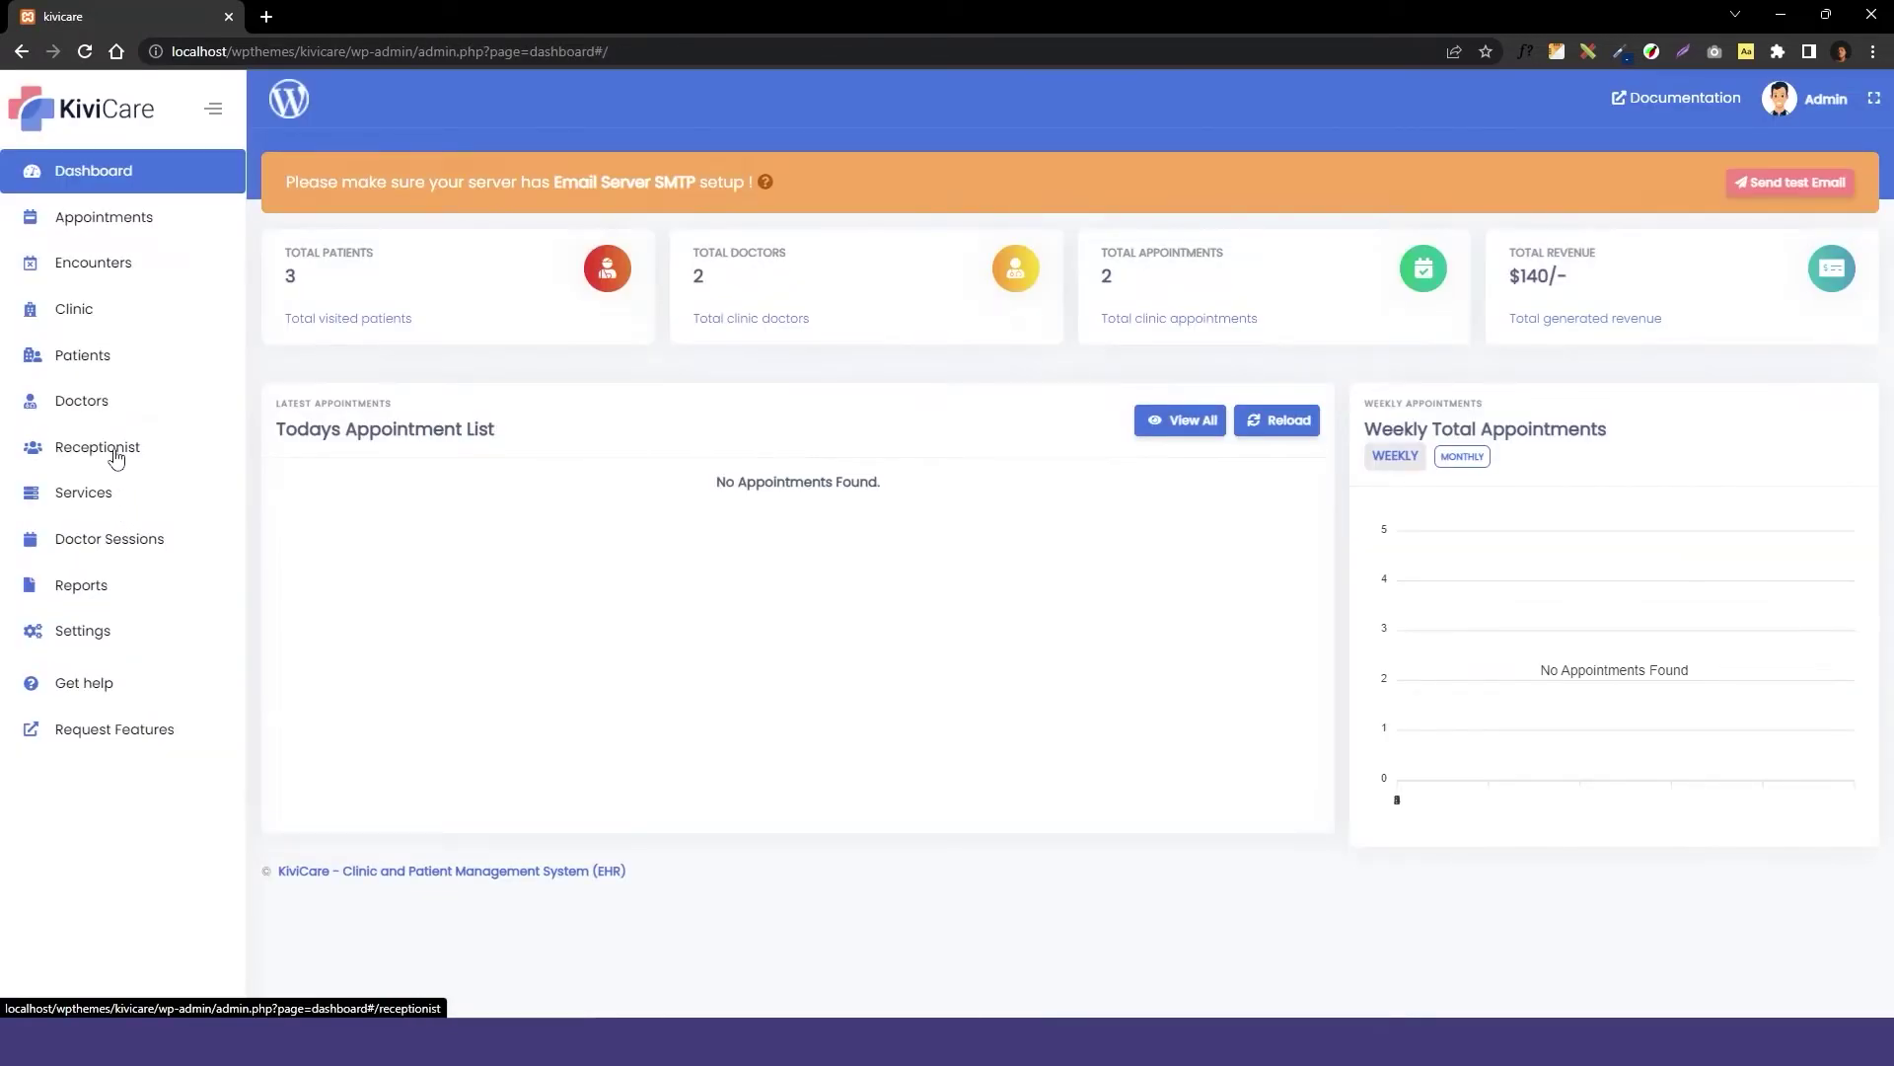
Open KiviCare Doctors and fill the doctor's contact number from a saved suggestion.
left_click(122, 408)
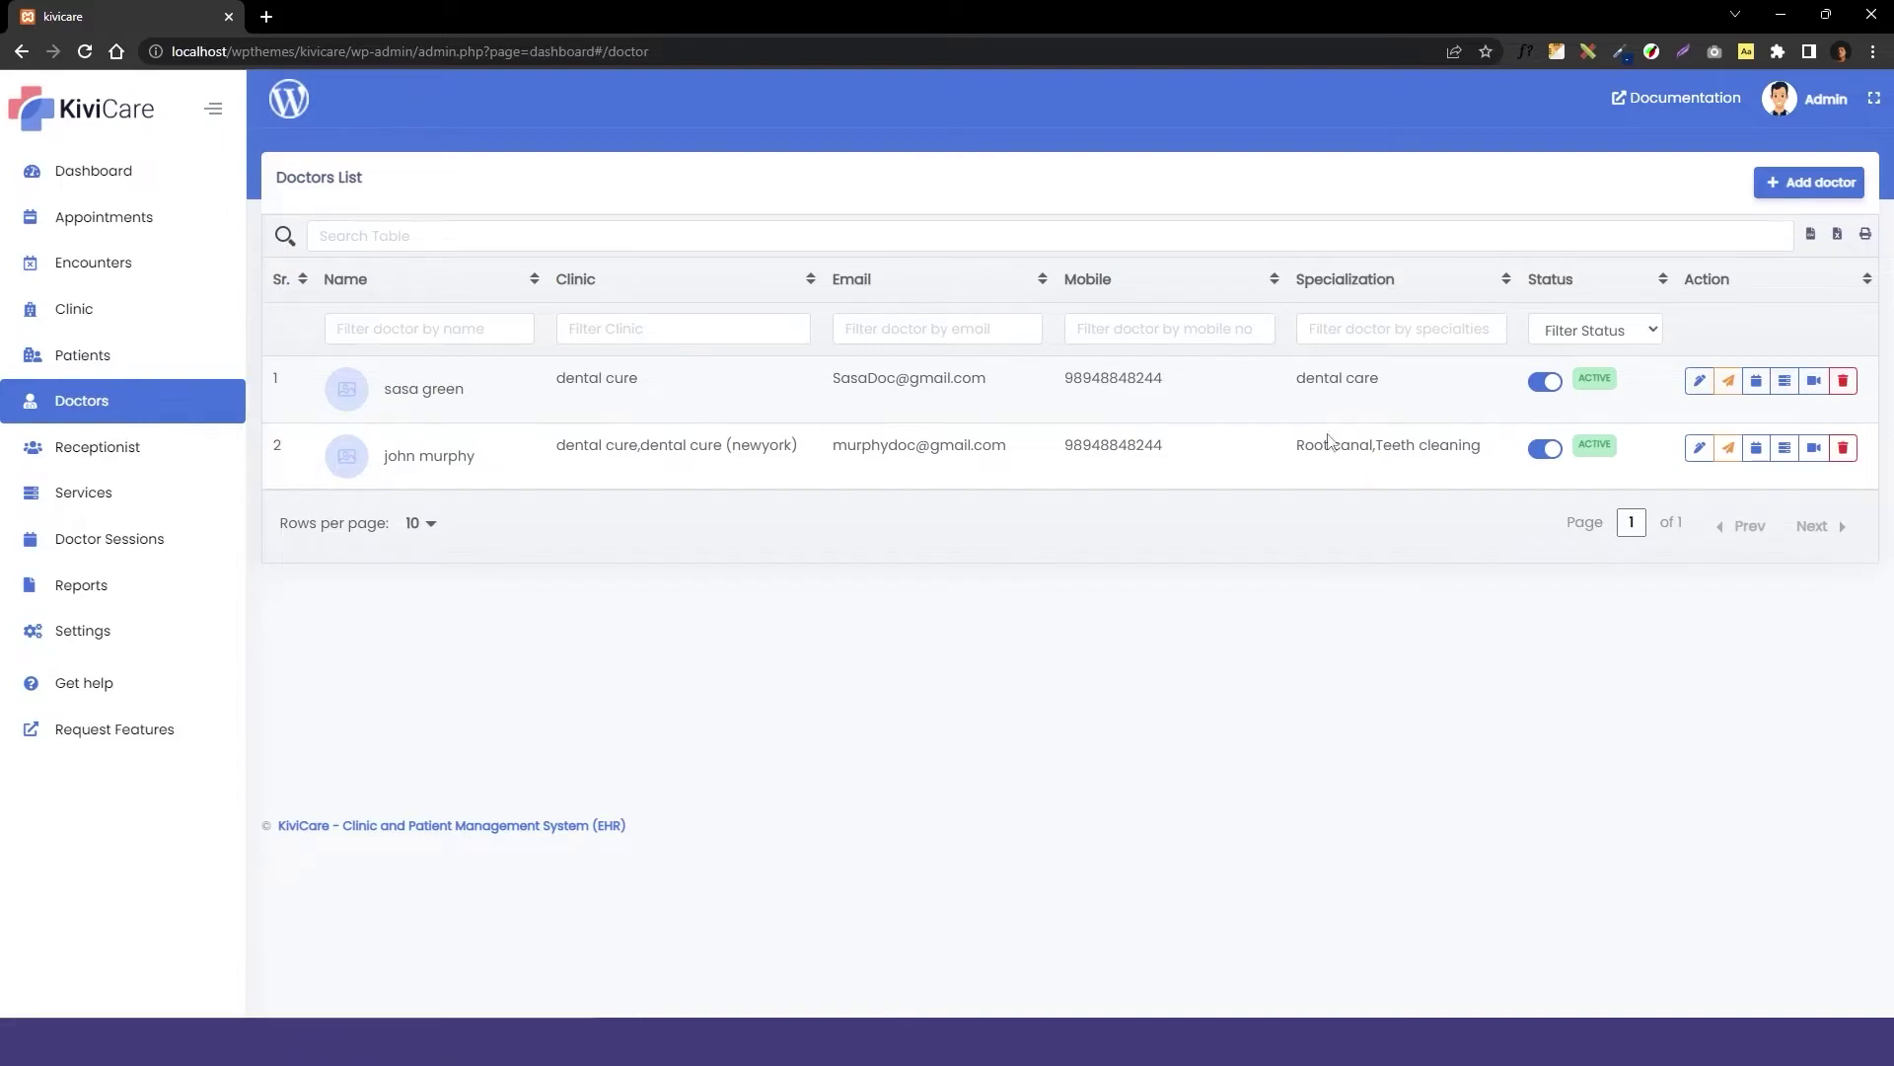
left_click(1809, 182)
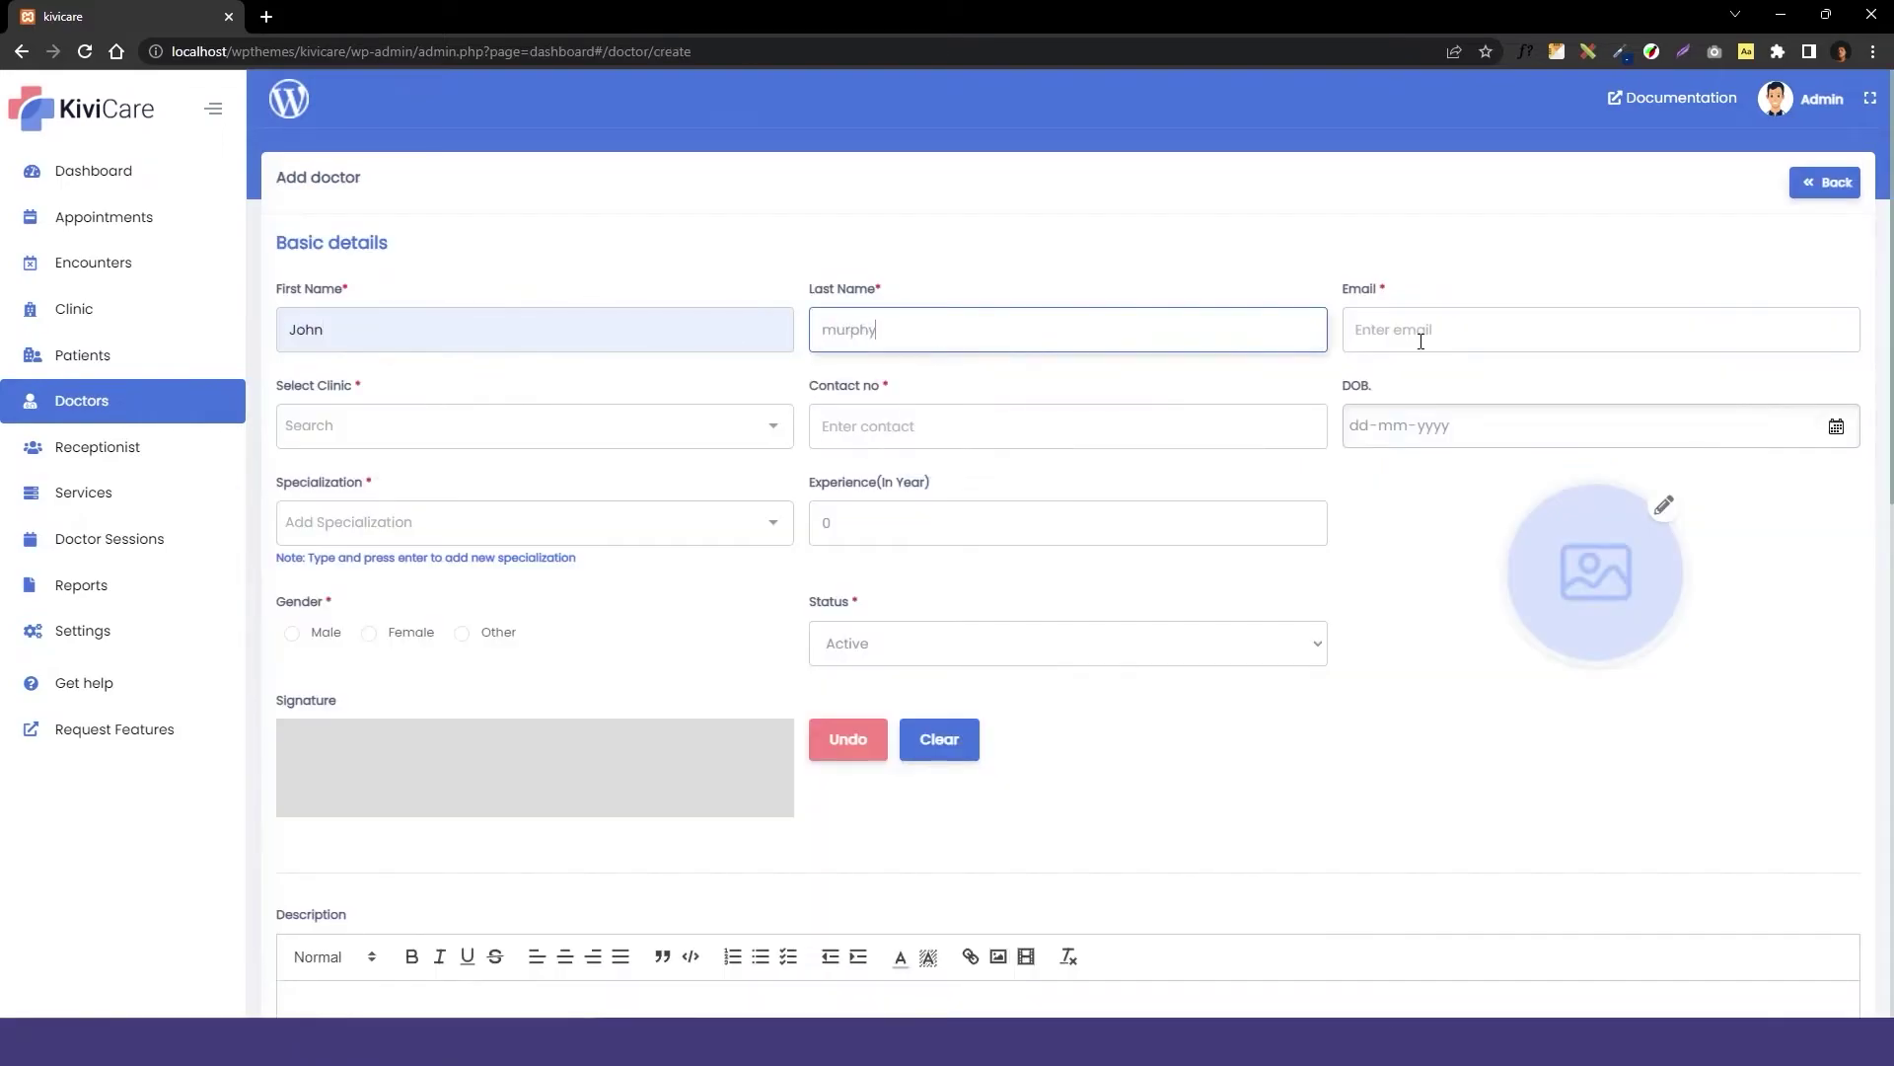
left_click(986, 426)
Set the new doctor's specialization to dental care and switch Zoom telemed on.
left_click(533, 522)
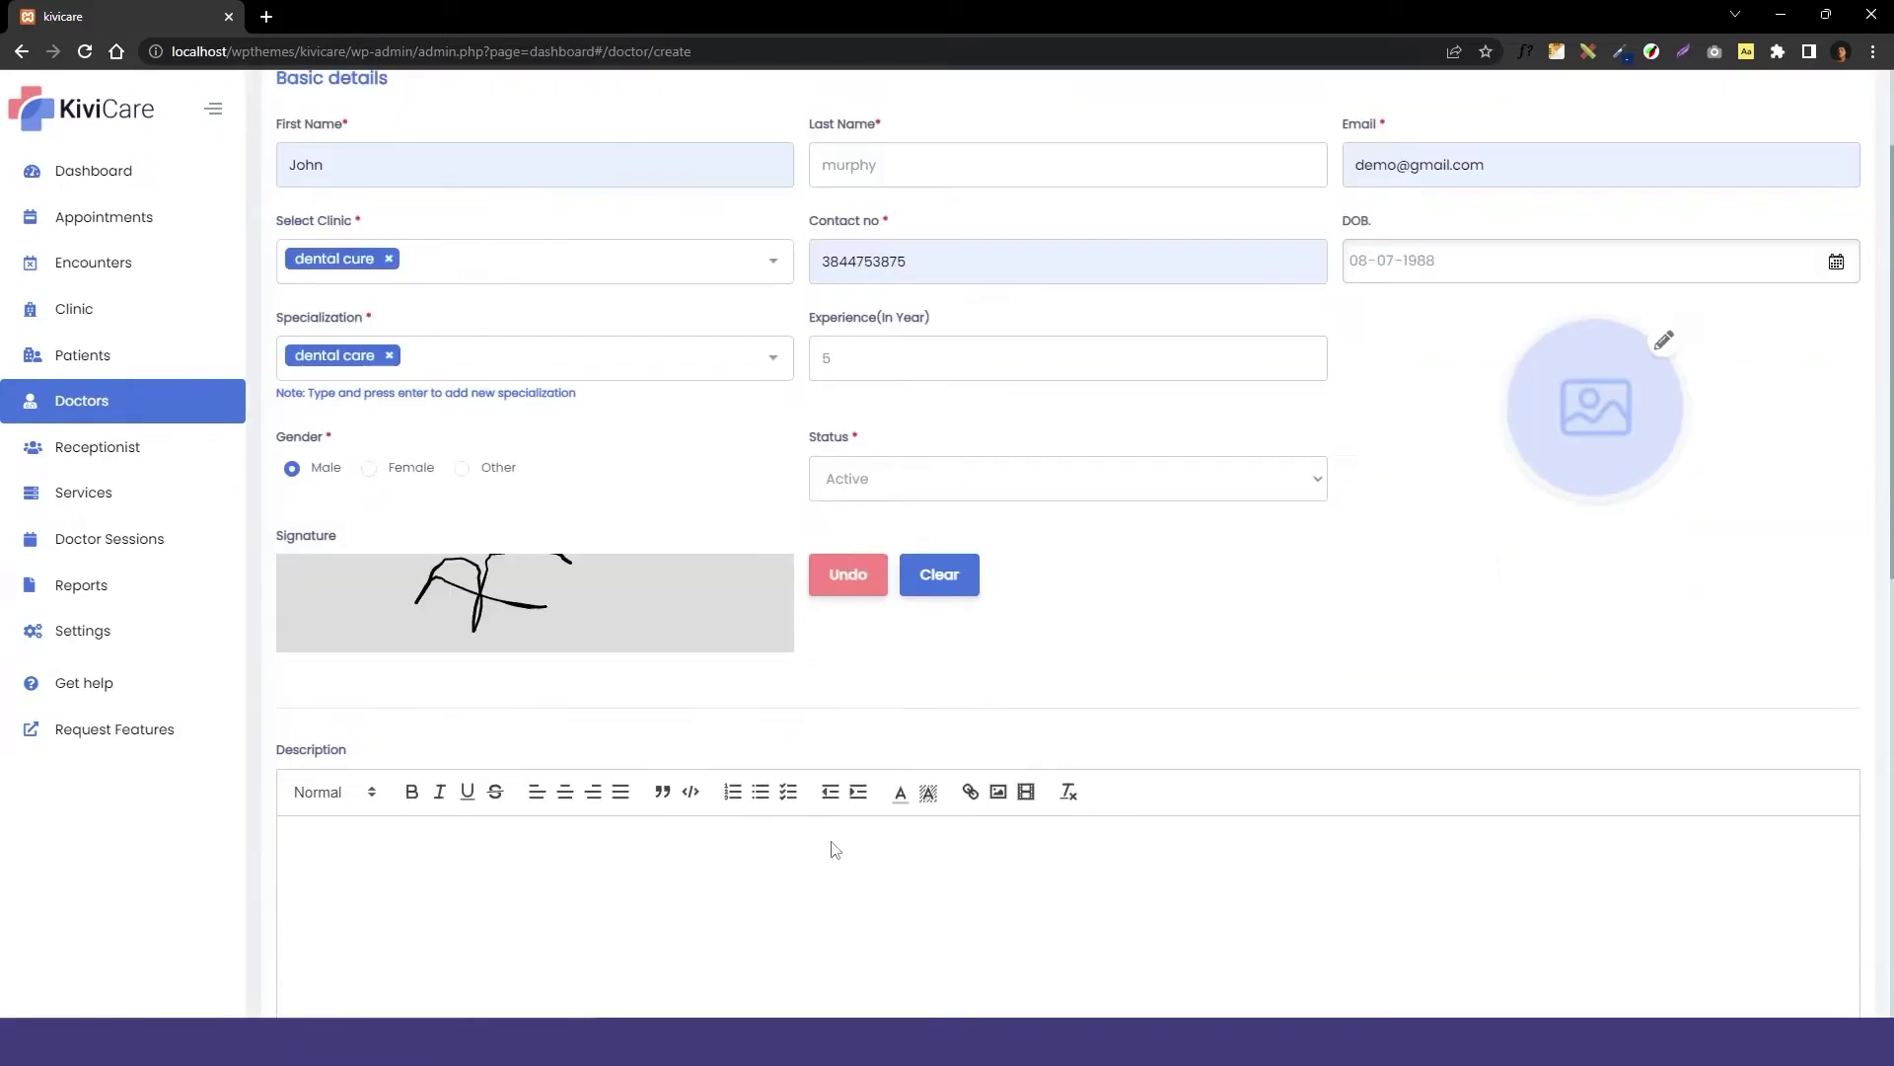
scroll(833, 845, "down", 8)
scroll(507, 648, "down", 3)
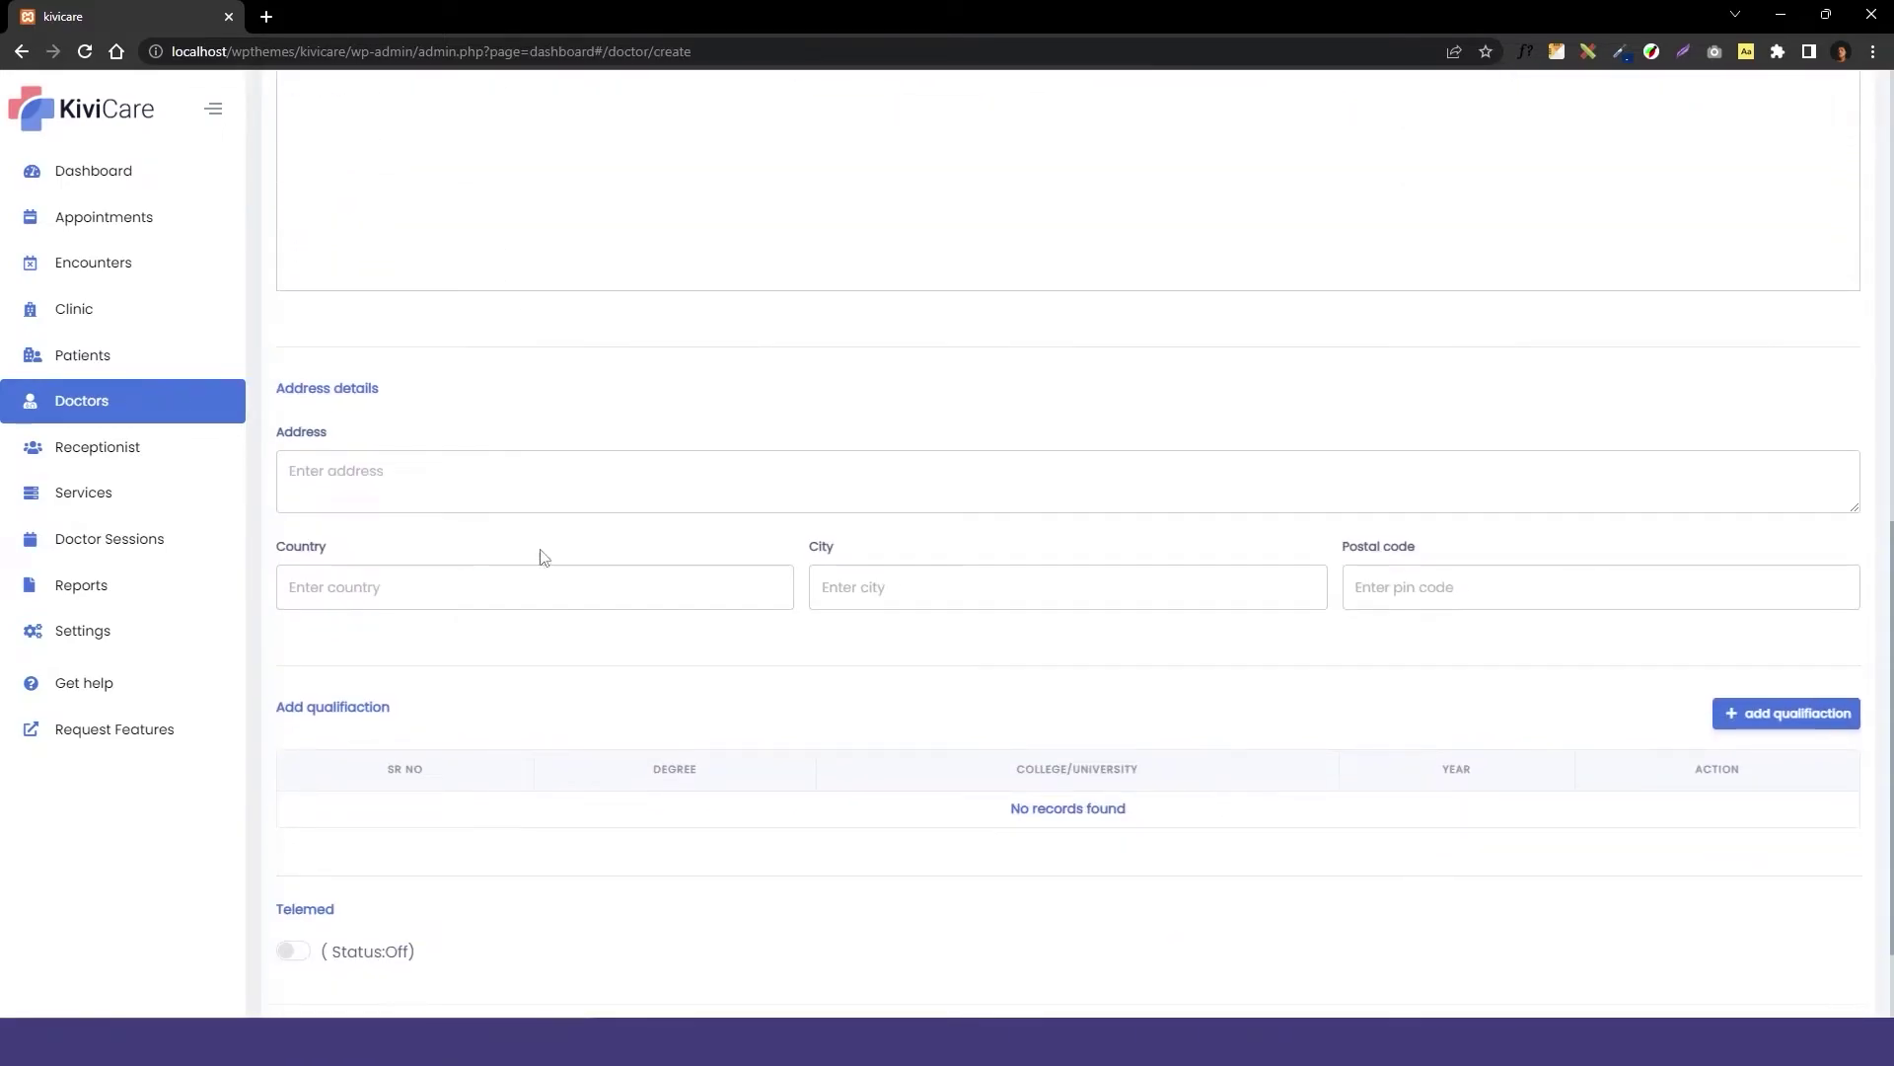
left_click(295, 816)
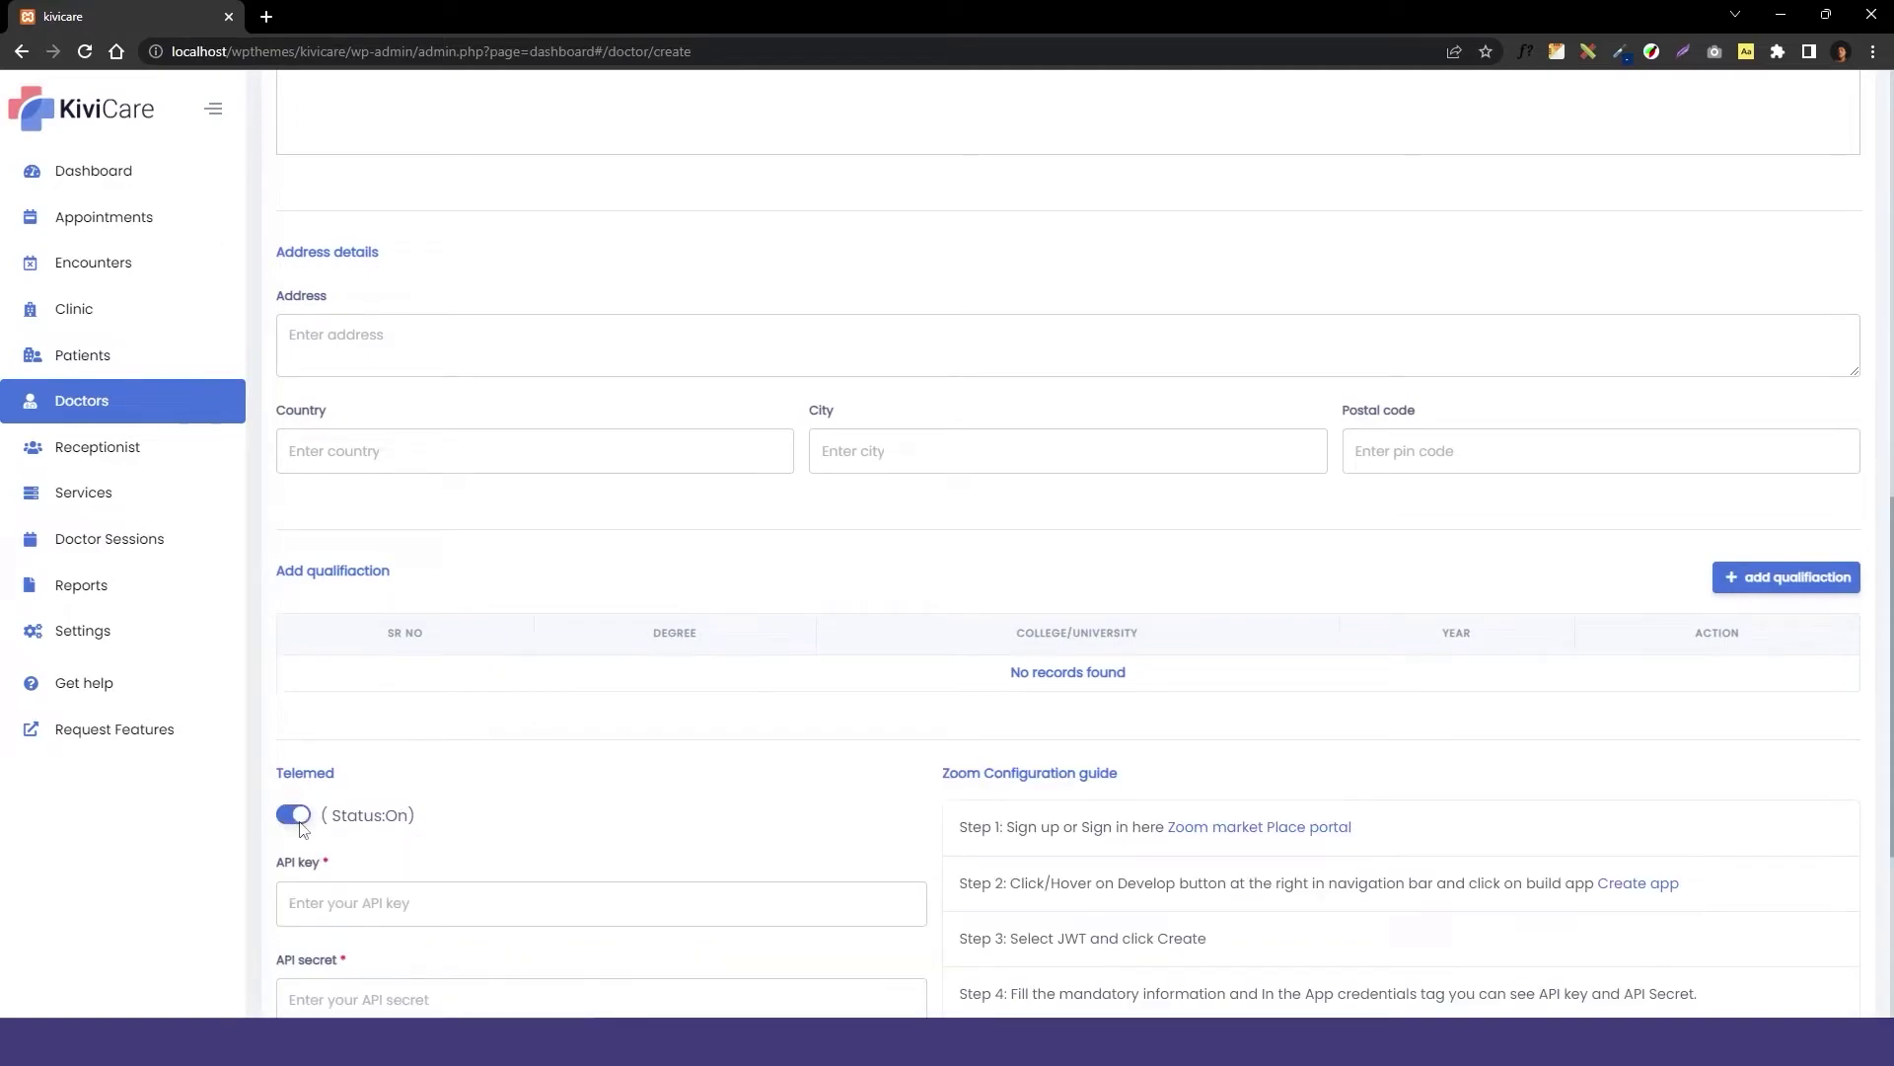
scroll(373, 746, "down", 3)
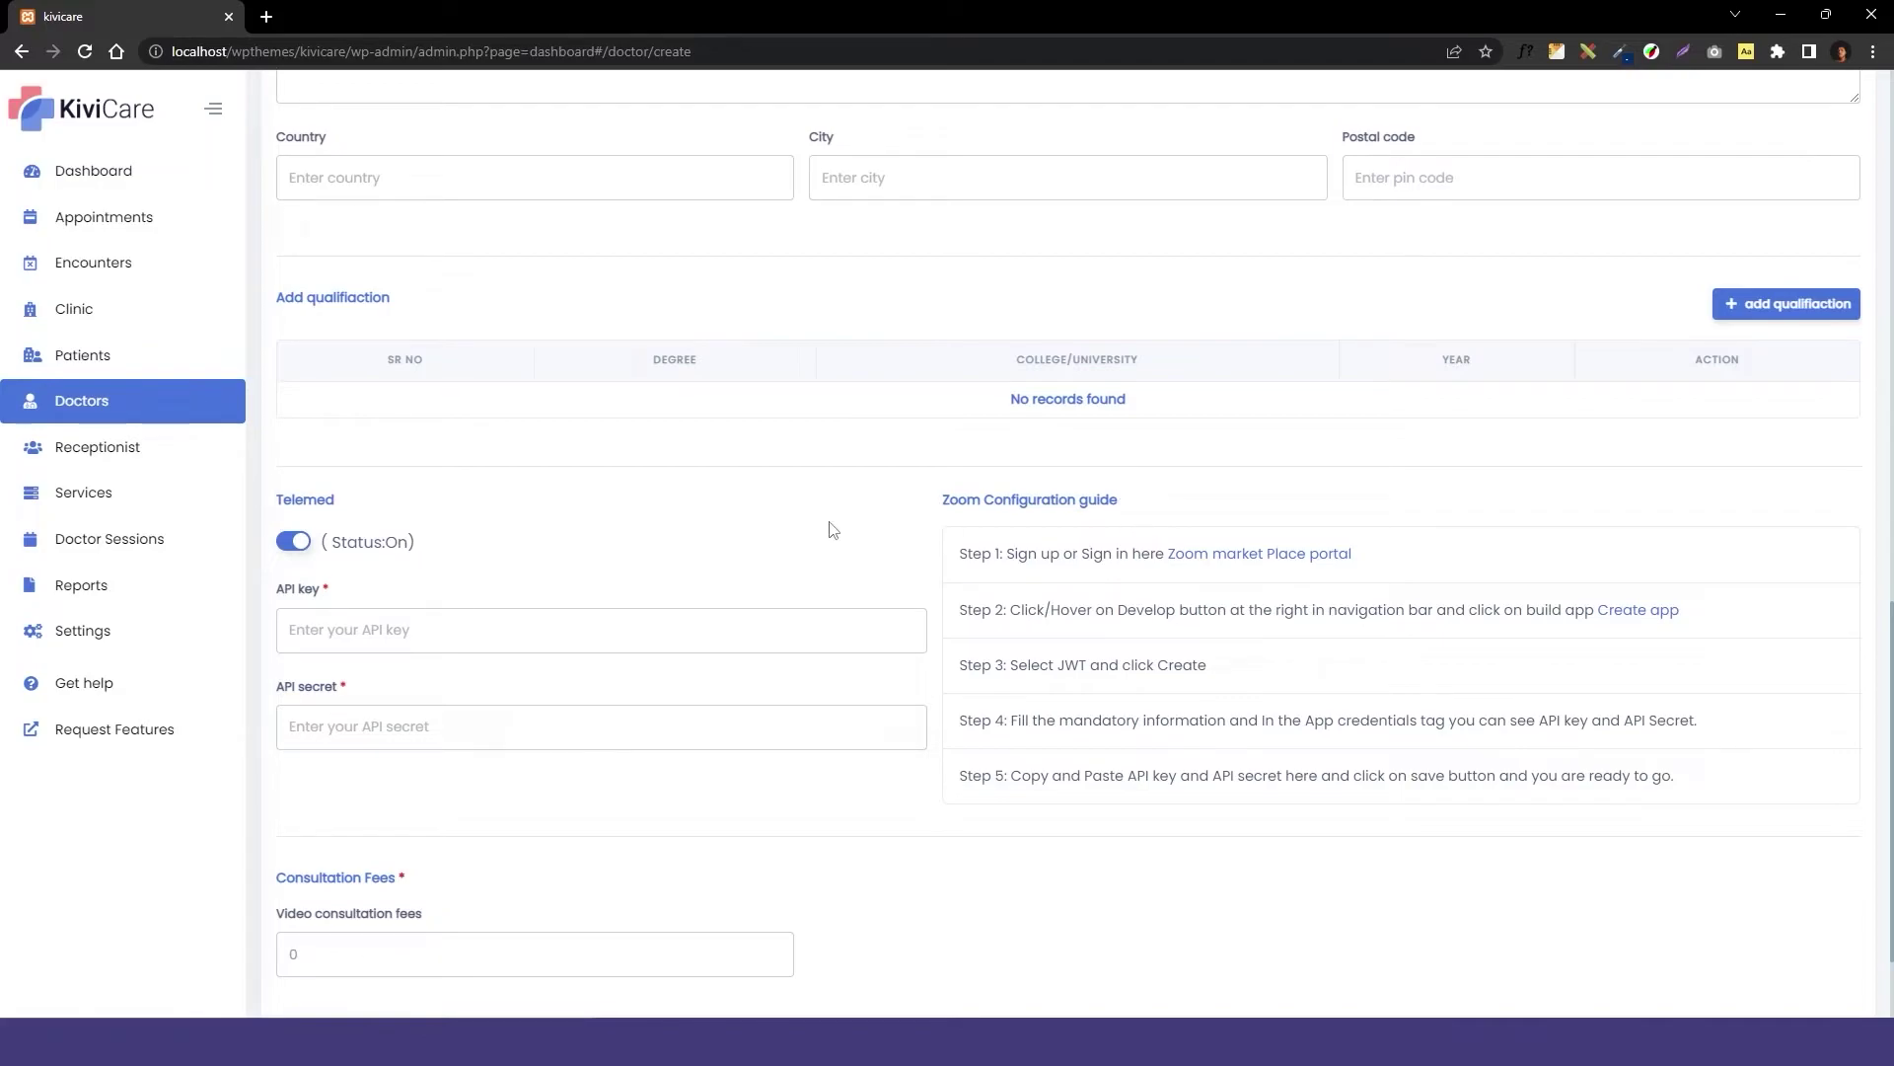
Autofill the Zoom API key and API secret from saved suggestions and save the doctor.
left_click(398, 628)
left_click(414, 684)
left_click(368, 719)
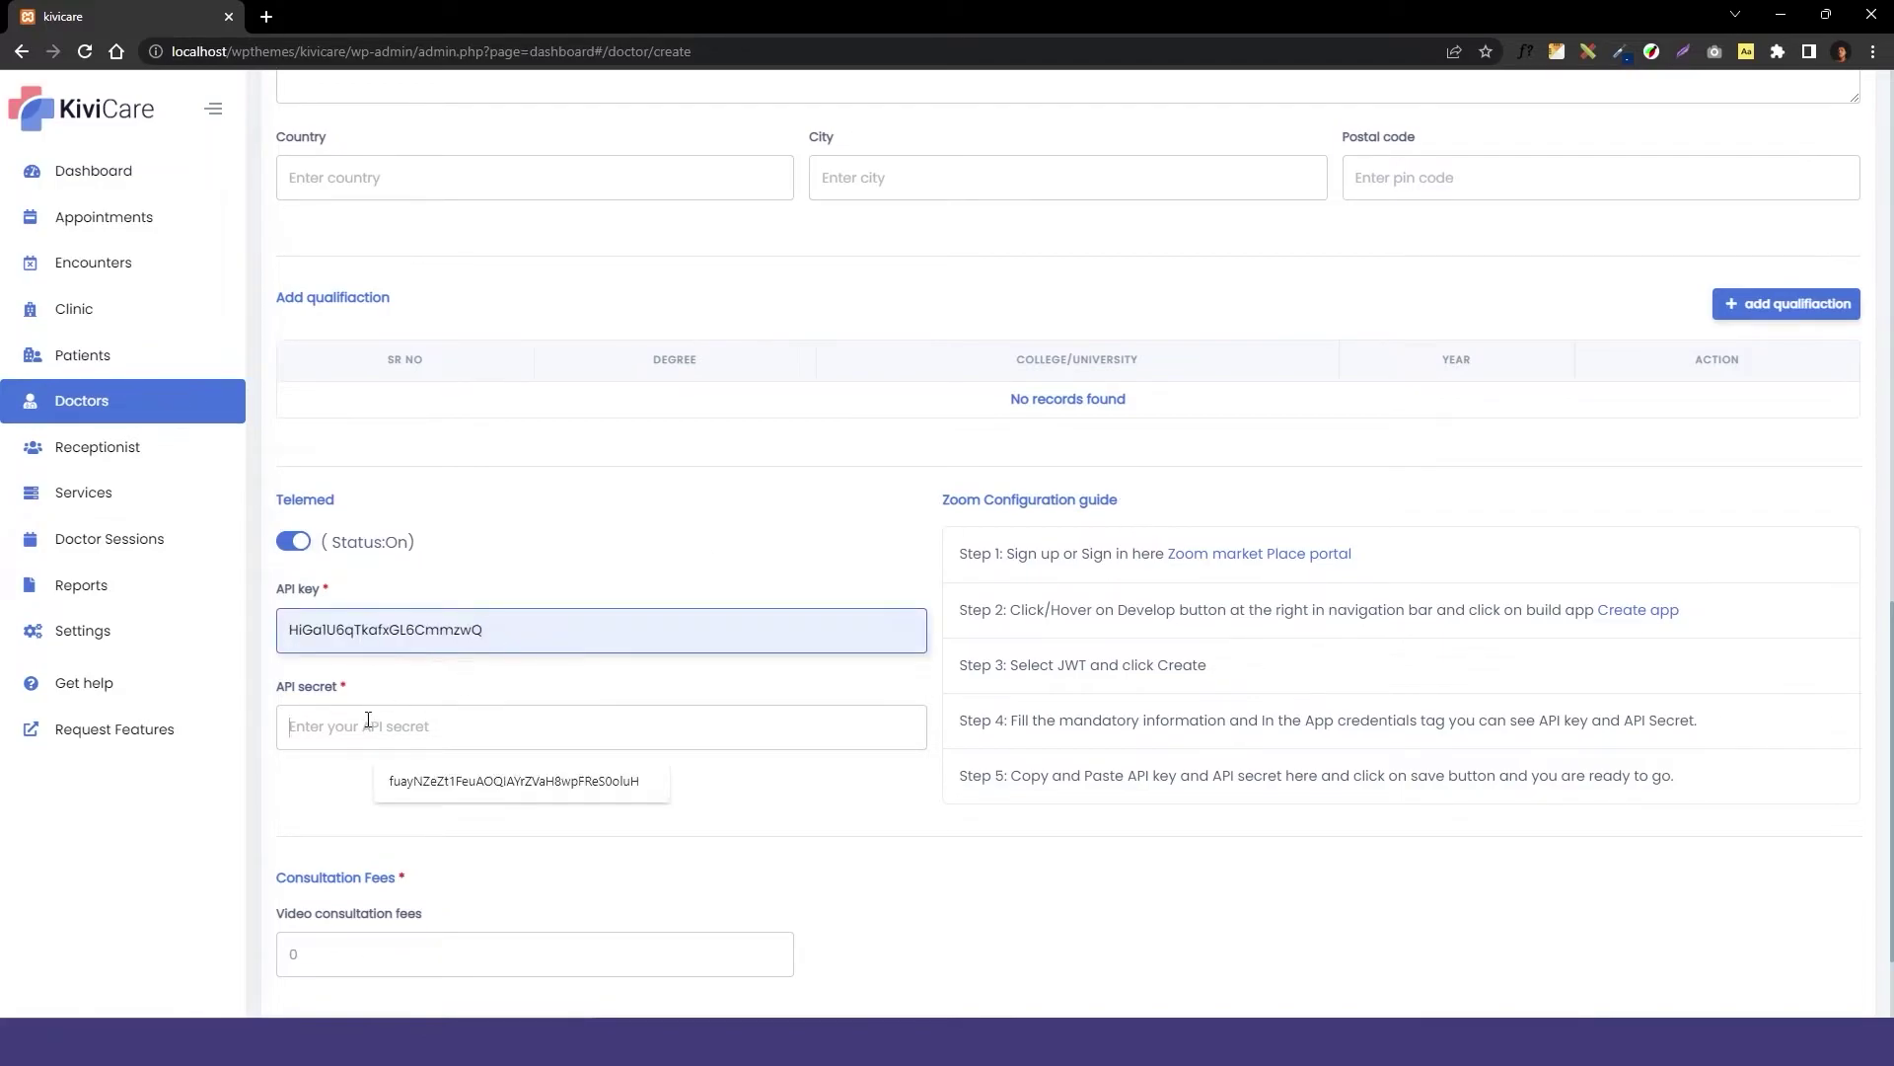
left_click(414, 776)
left_click(345, 805)
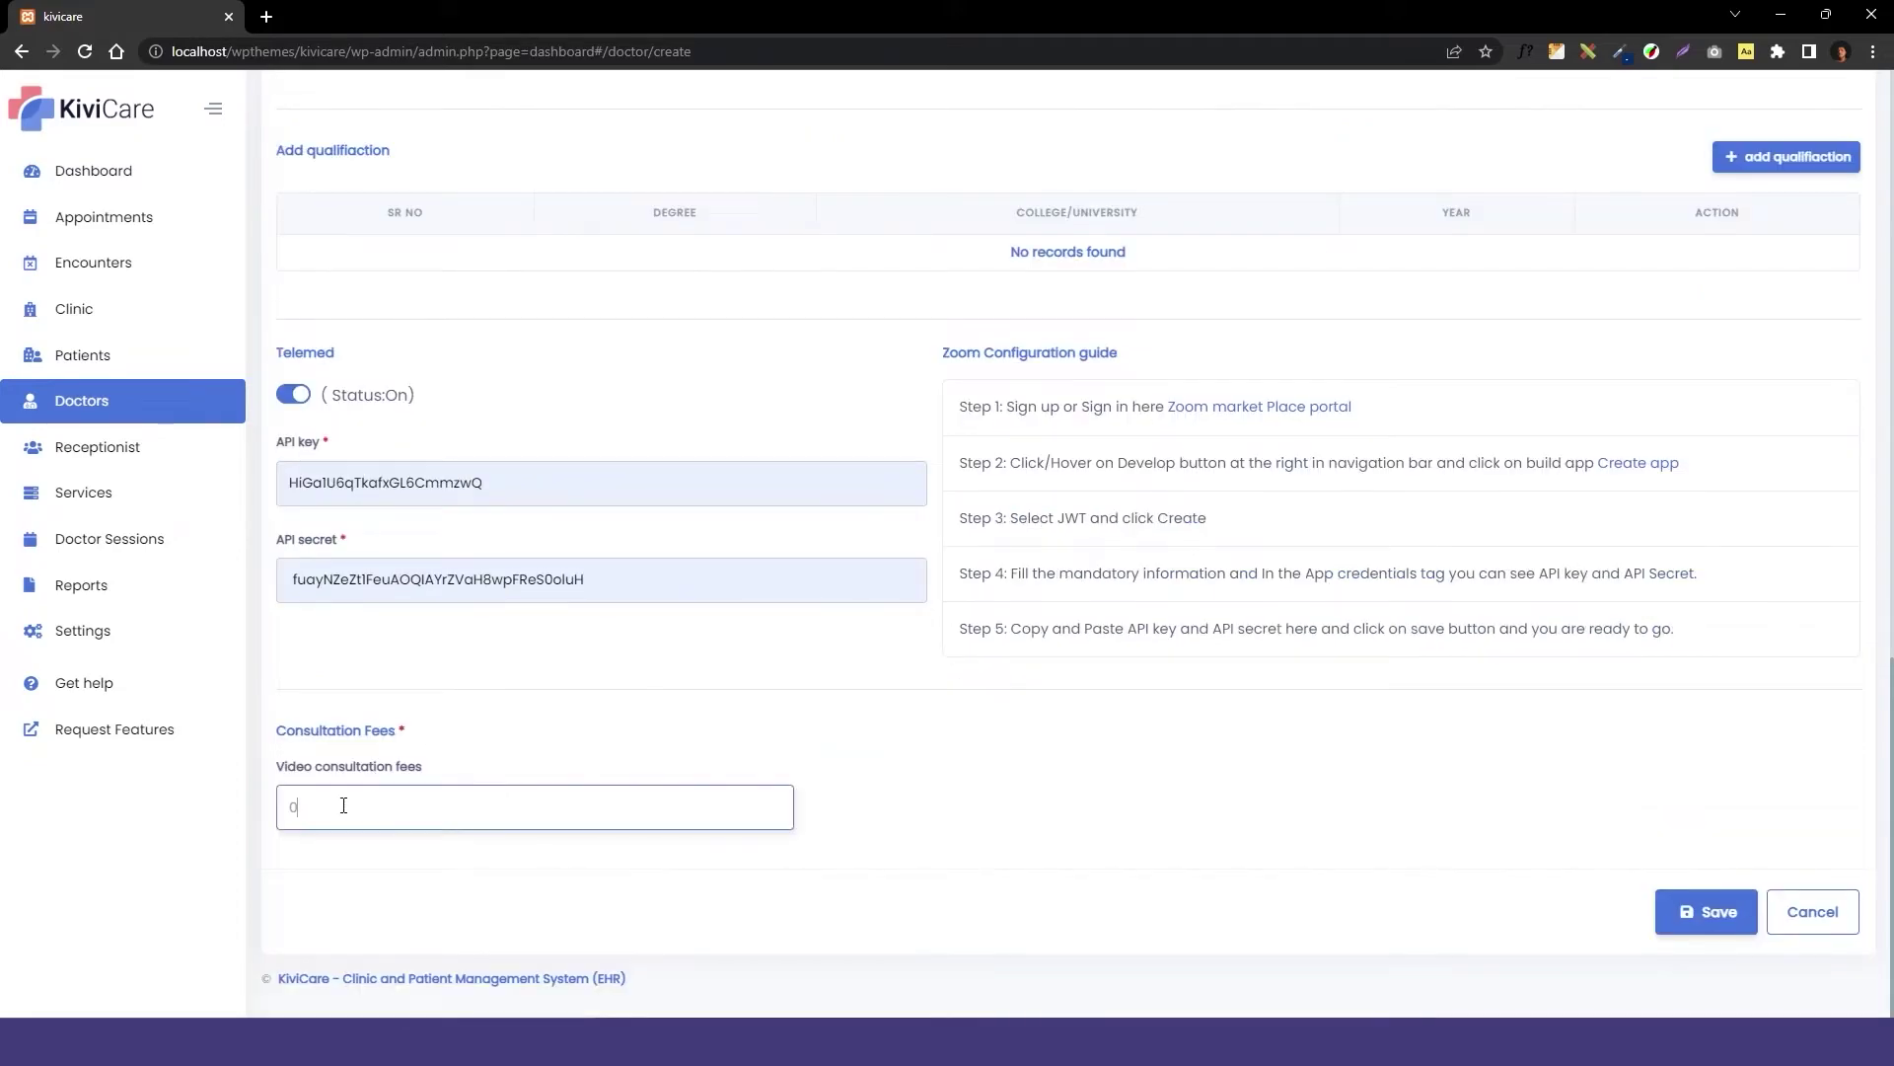
left_click(1677, 908)
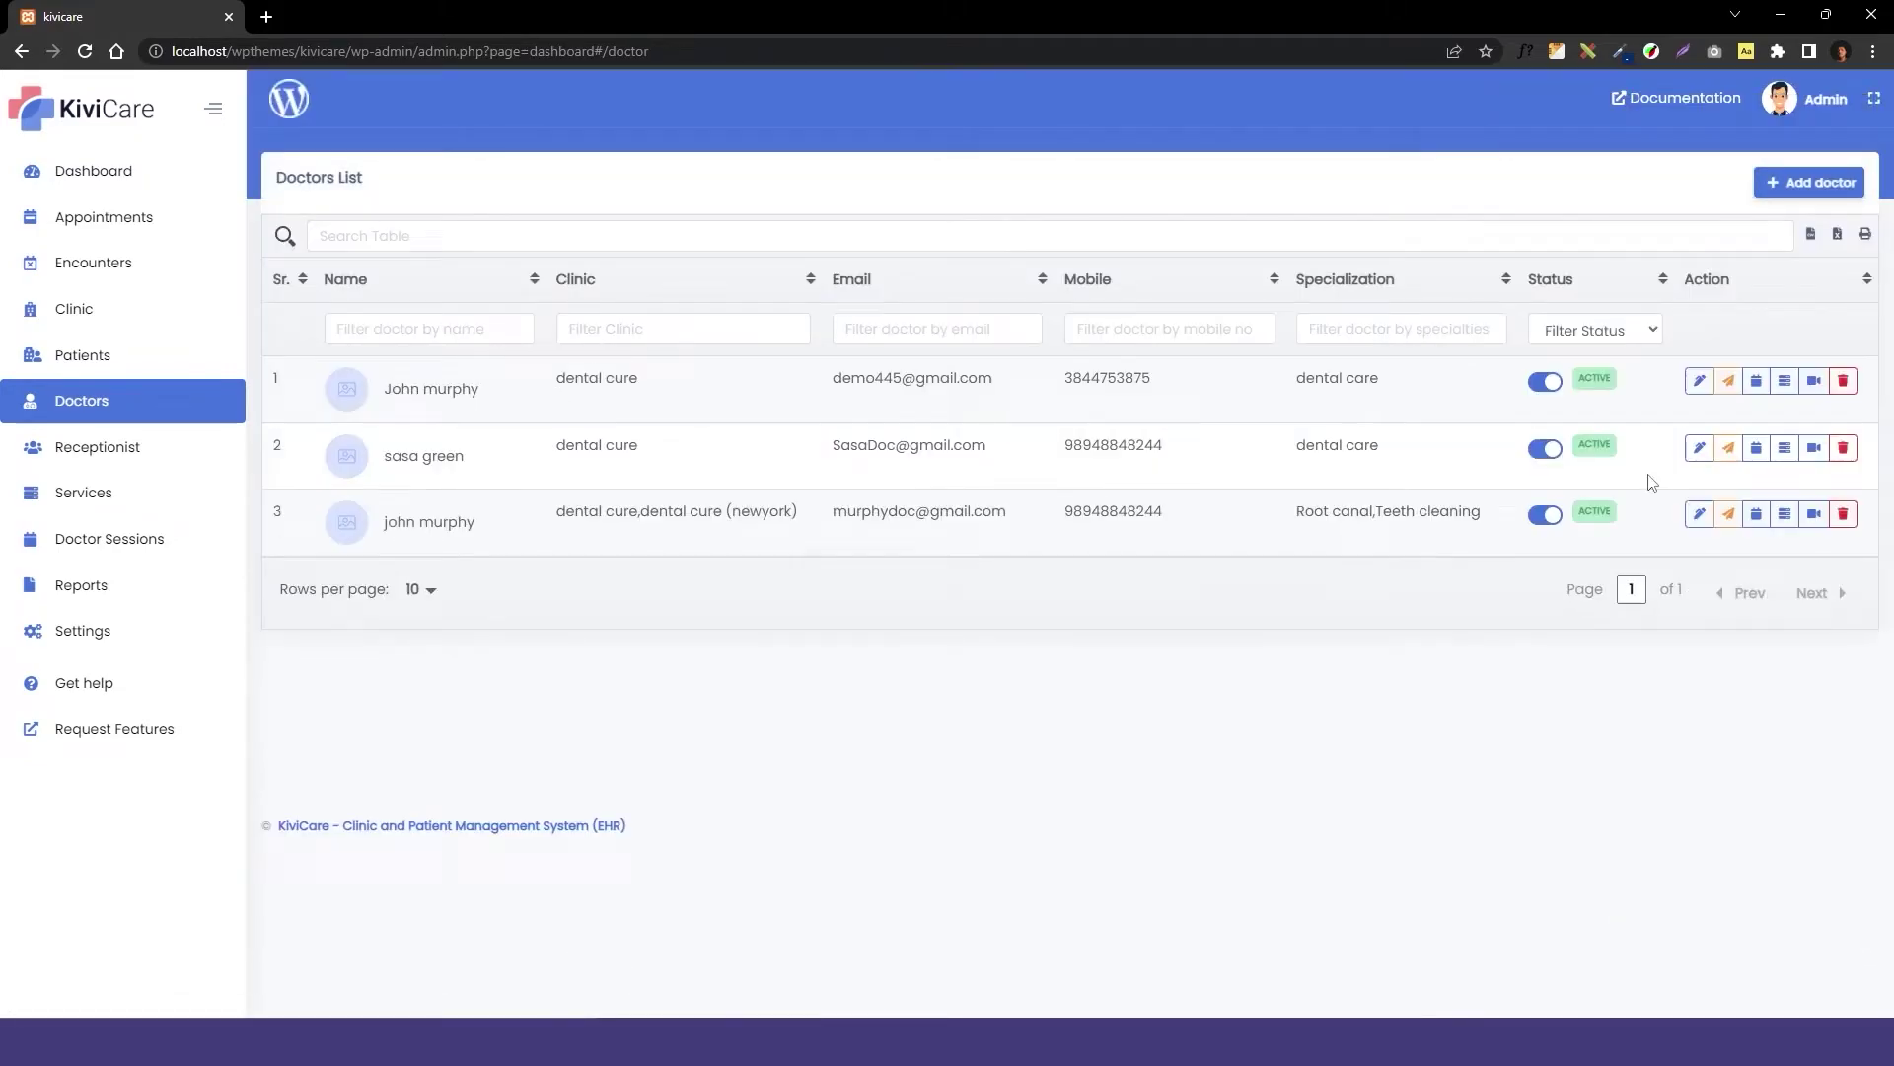
Edit the third doctor, enable Zoom telemed and autofill the API key and secret.
left_click(1699, 513)
scroll(1083, 740, "down", 10)
left_click(296, 817)
scroll(372, 775, "down", 2)
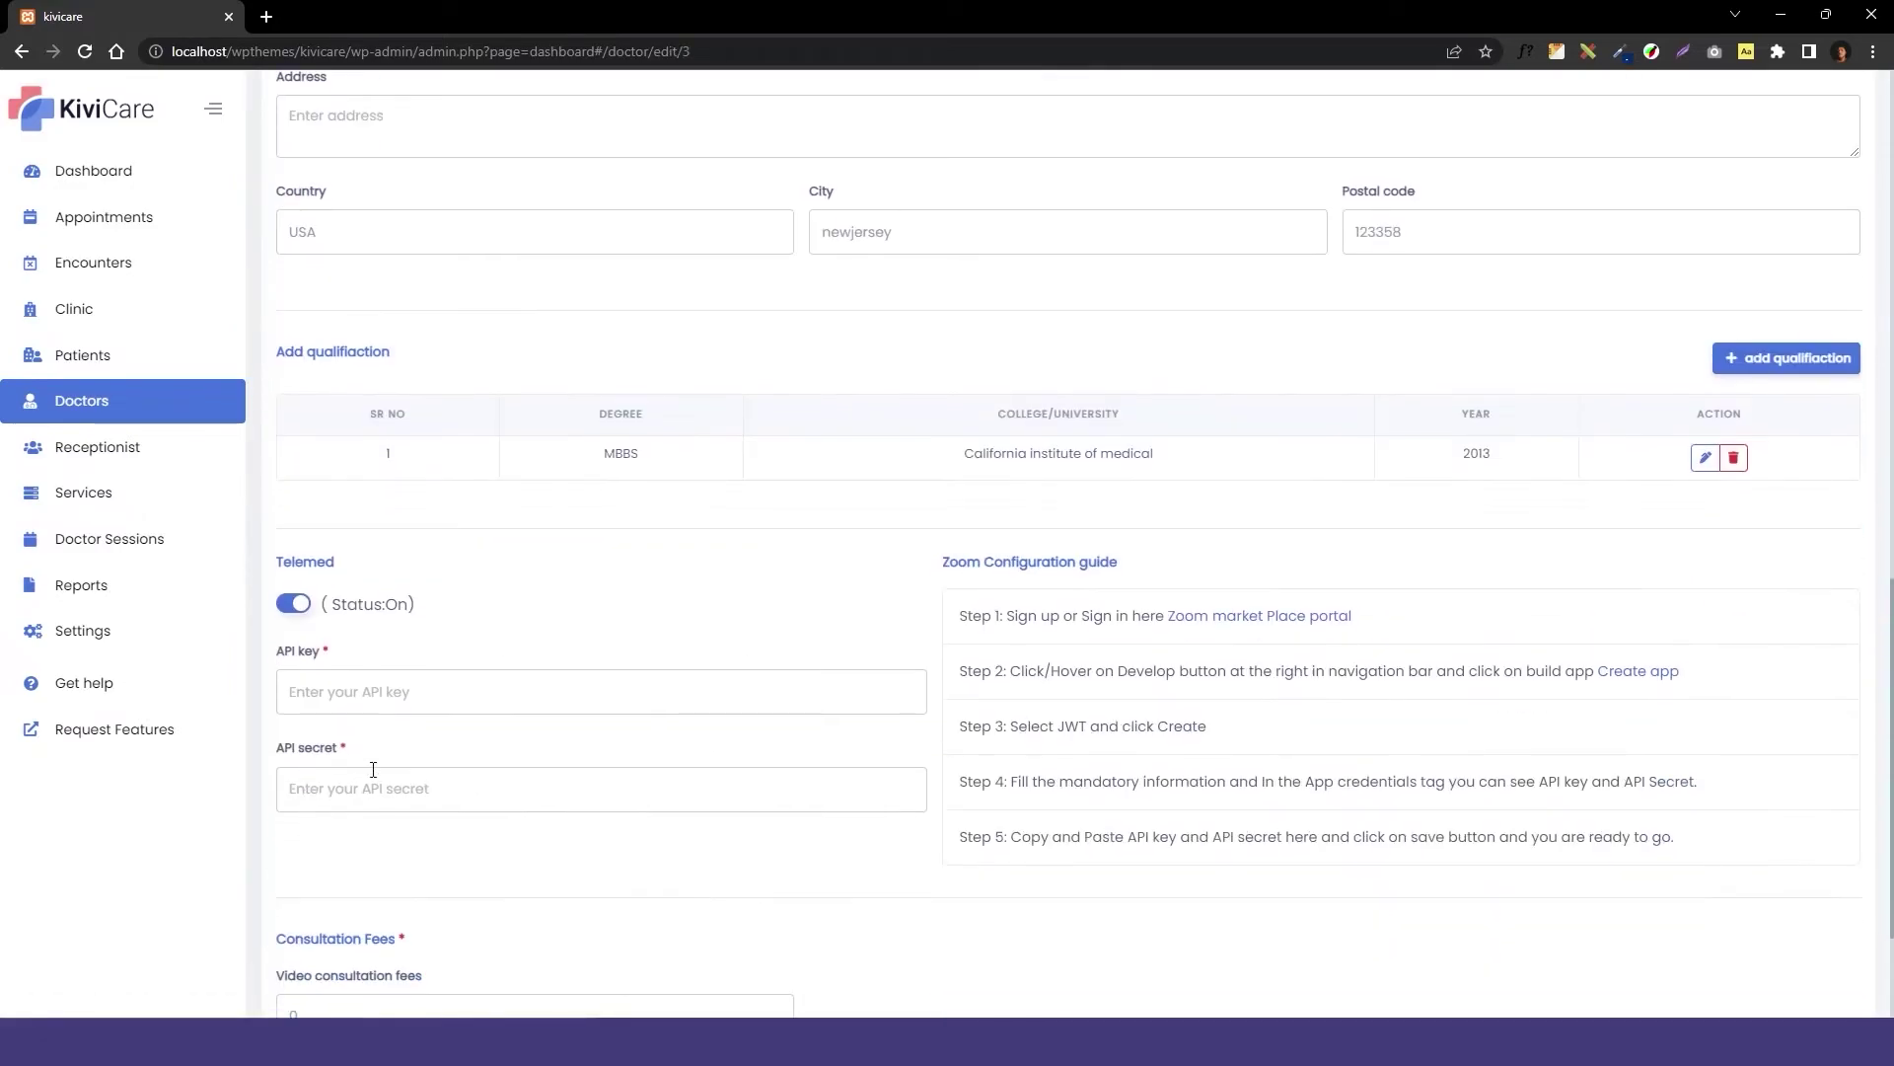
left_click(395, 690)
left_click(424, 745)
left_click(395, 787)
left_click(486, 846)
Set the video consultation fee to 1000 and save the doctor's changes.
scroll(460, 854, "down", 2)
left_click(428, 805)
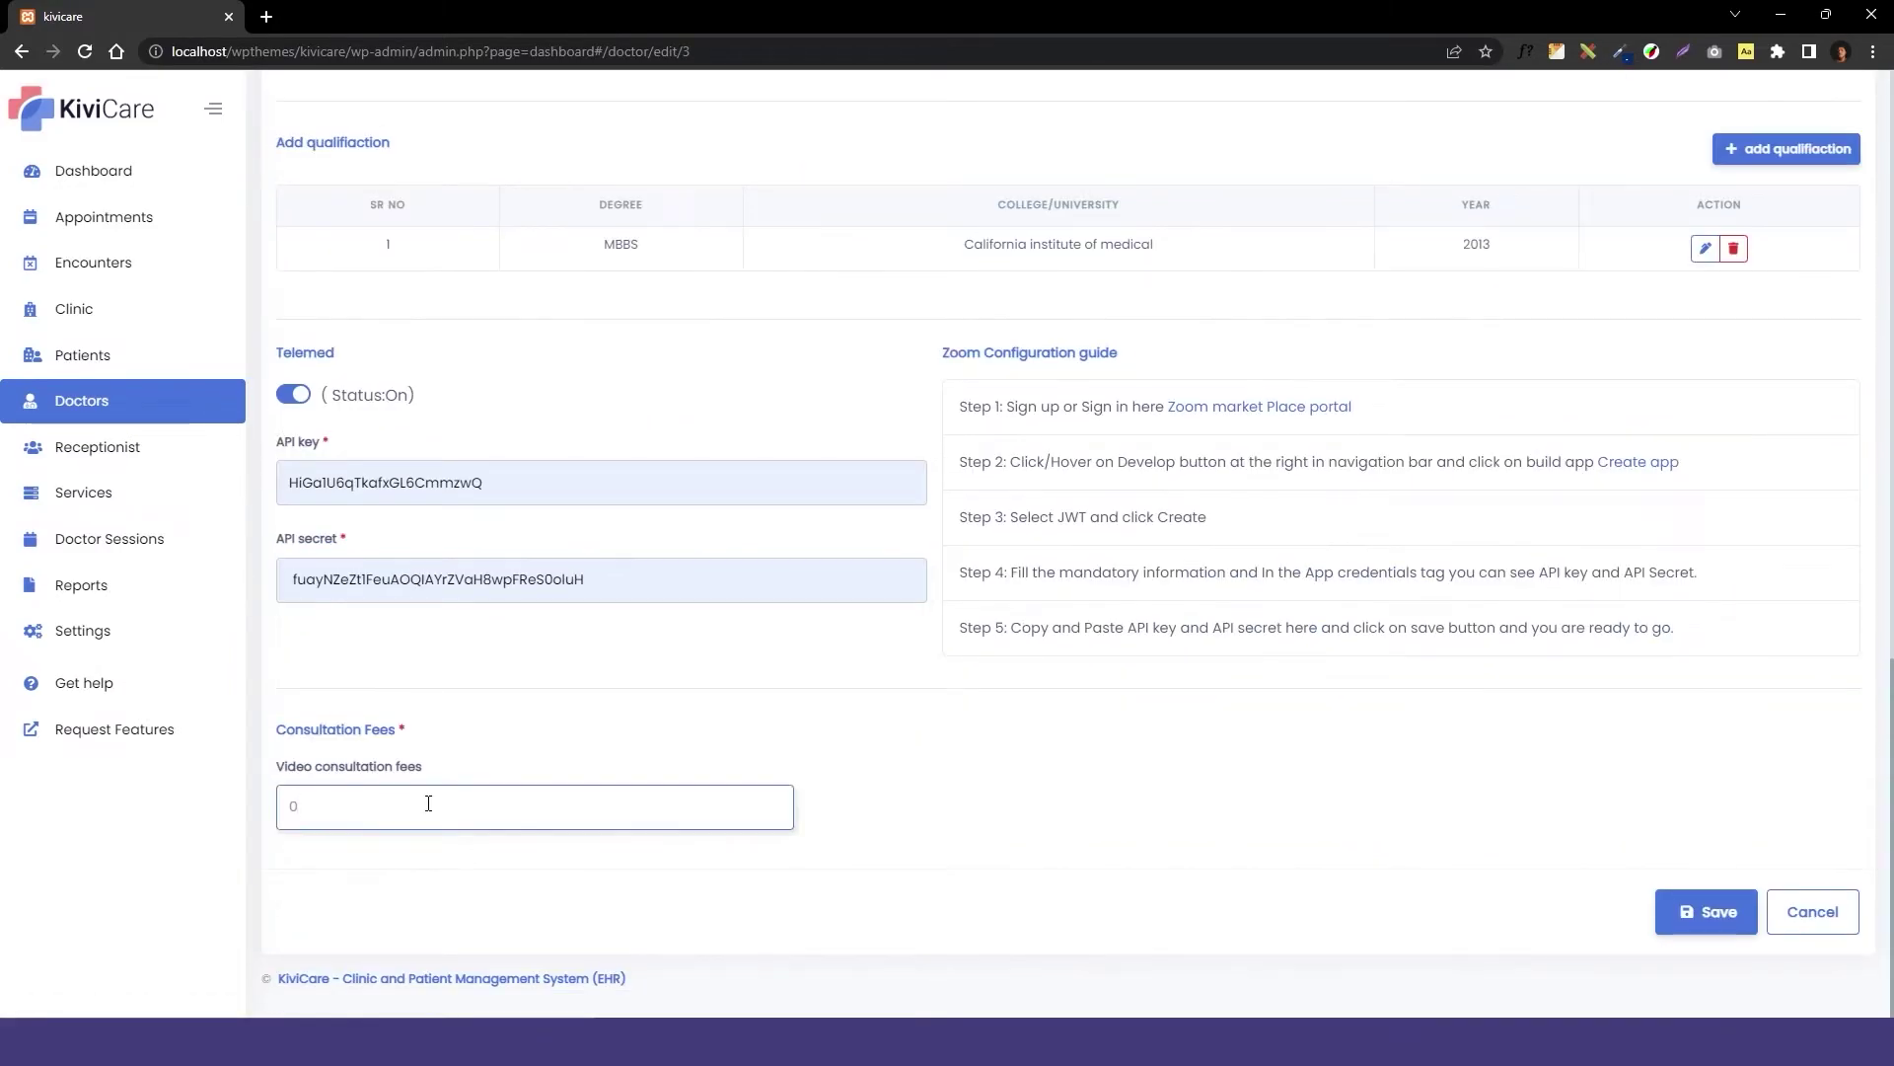
type("1000")
left_click(1707, 912)
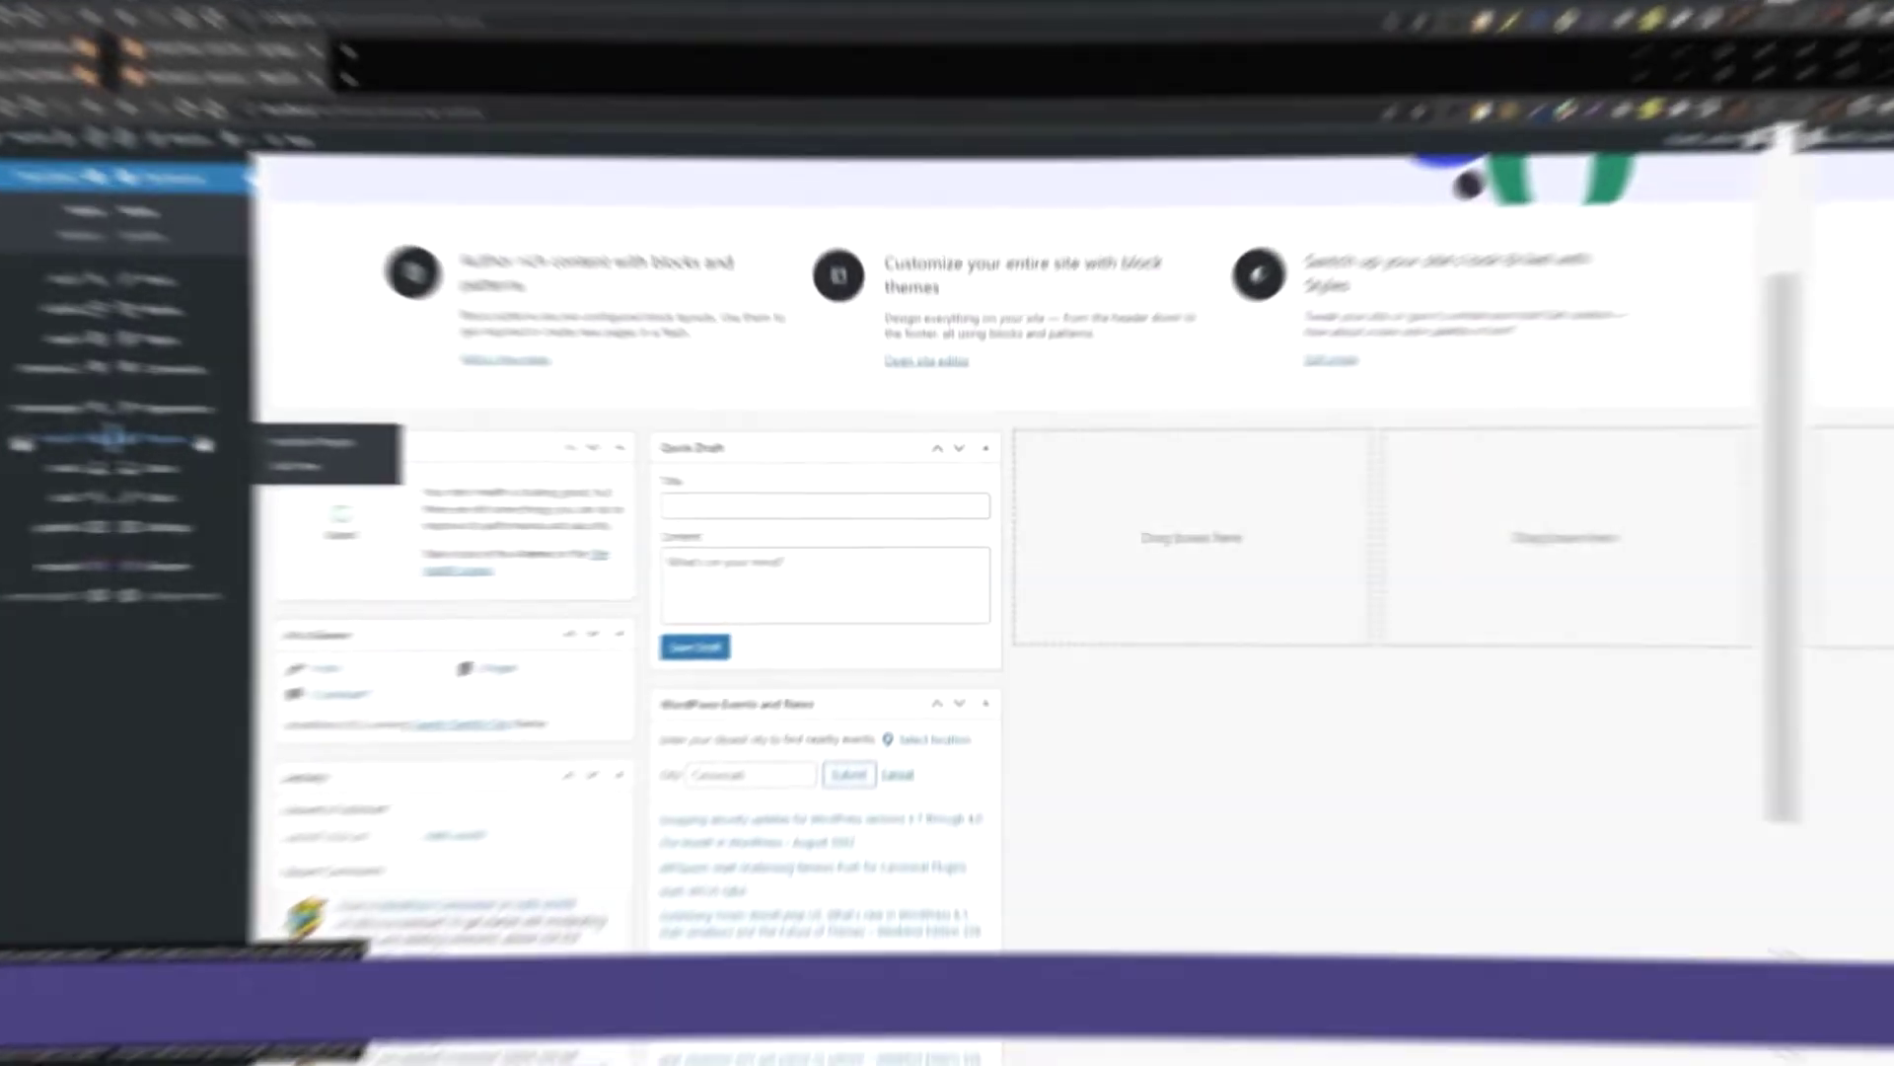
Upload and install kivicare-google-meet.zip as a new plugin, then return to the KiviCare dashboard.
left_click(98, 426)
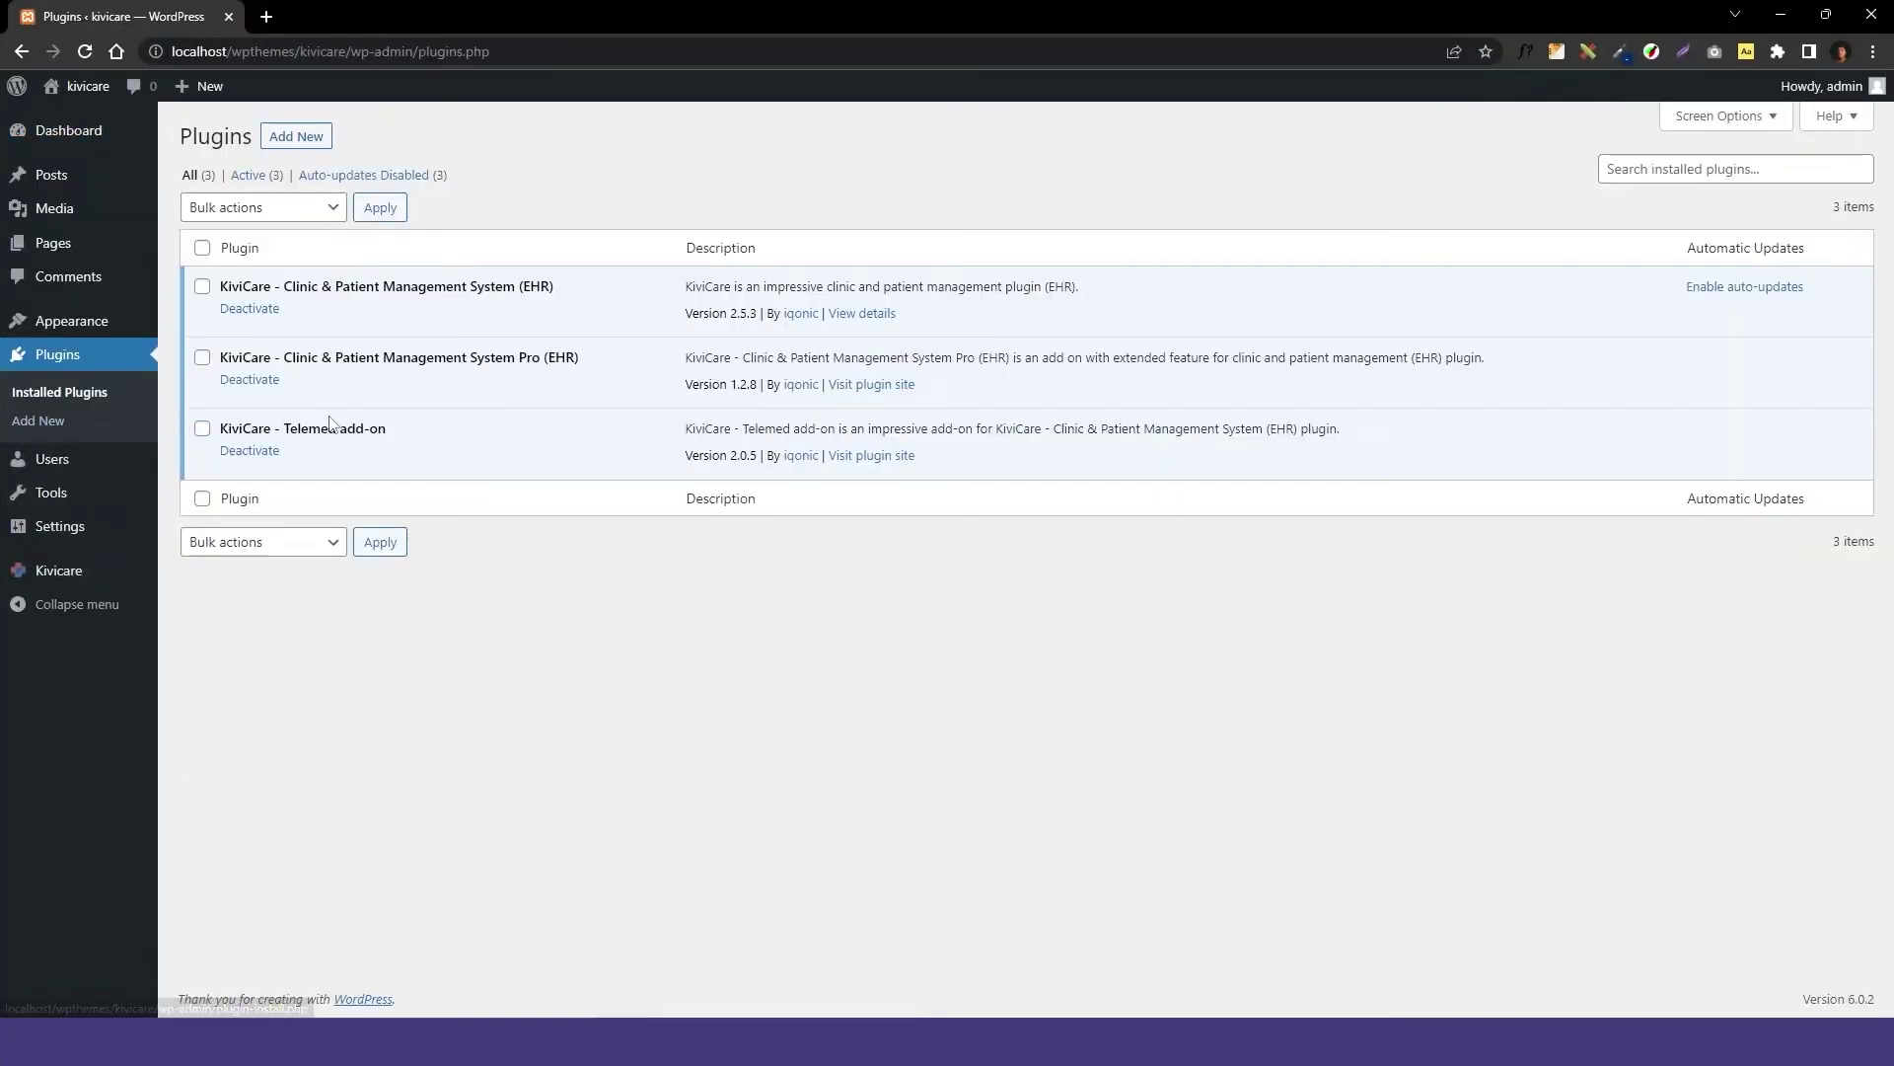
left_click(294, 138)
left_click(358, 136)
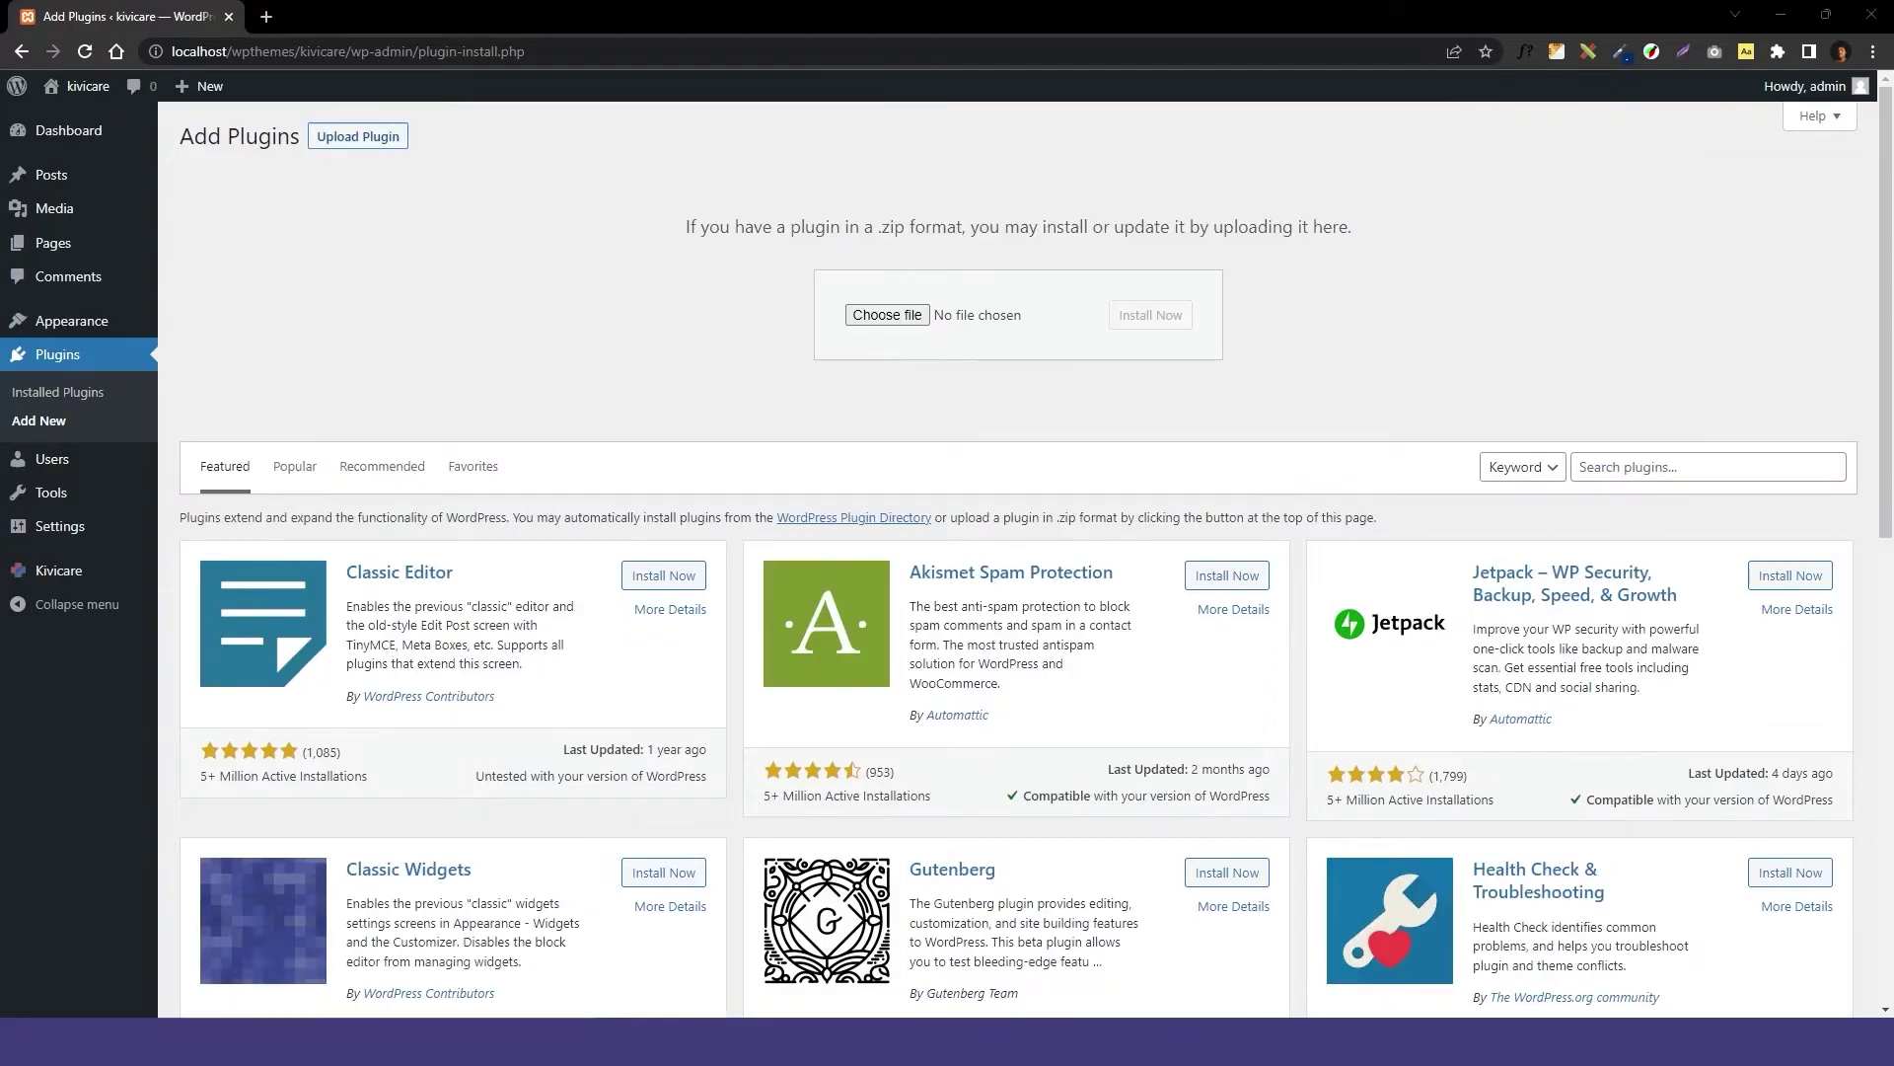
key("alt+Tab")
left_click_drag(1214, 451, 947, 316)
left_click(1155, 316)
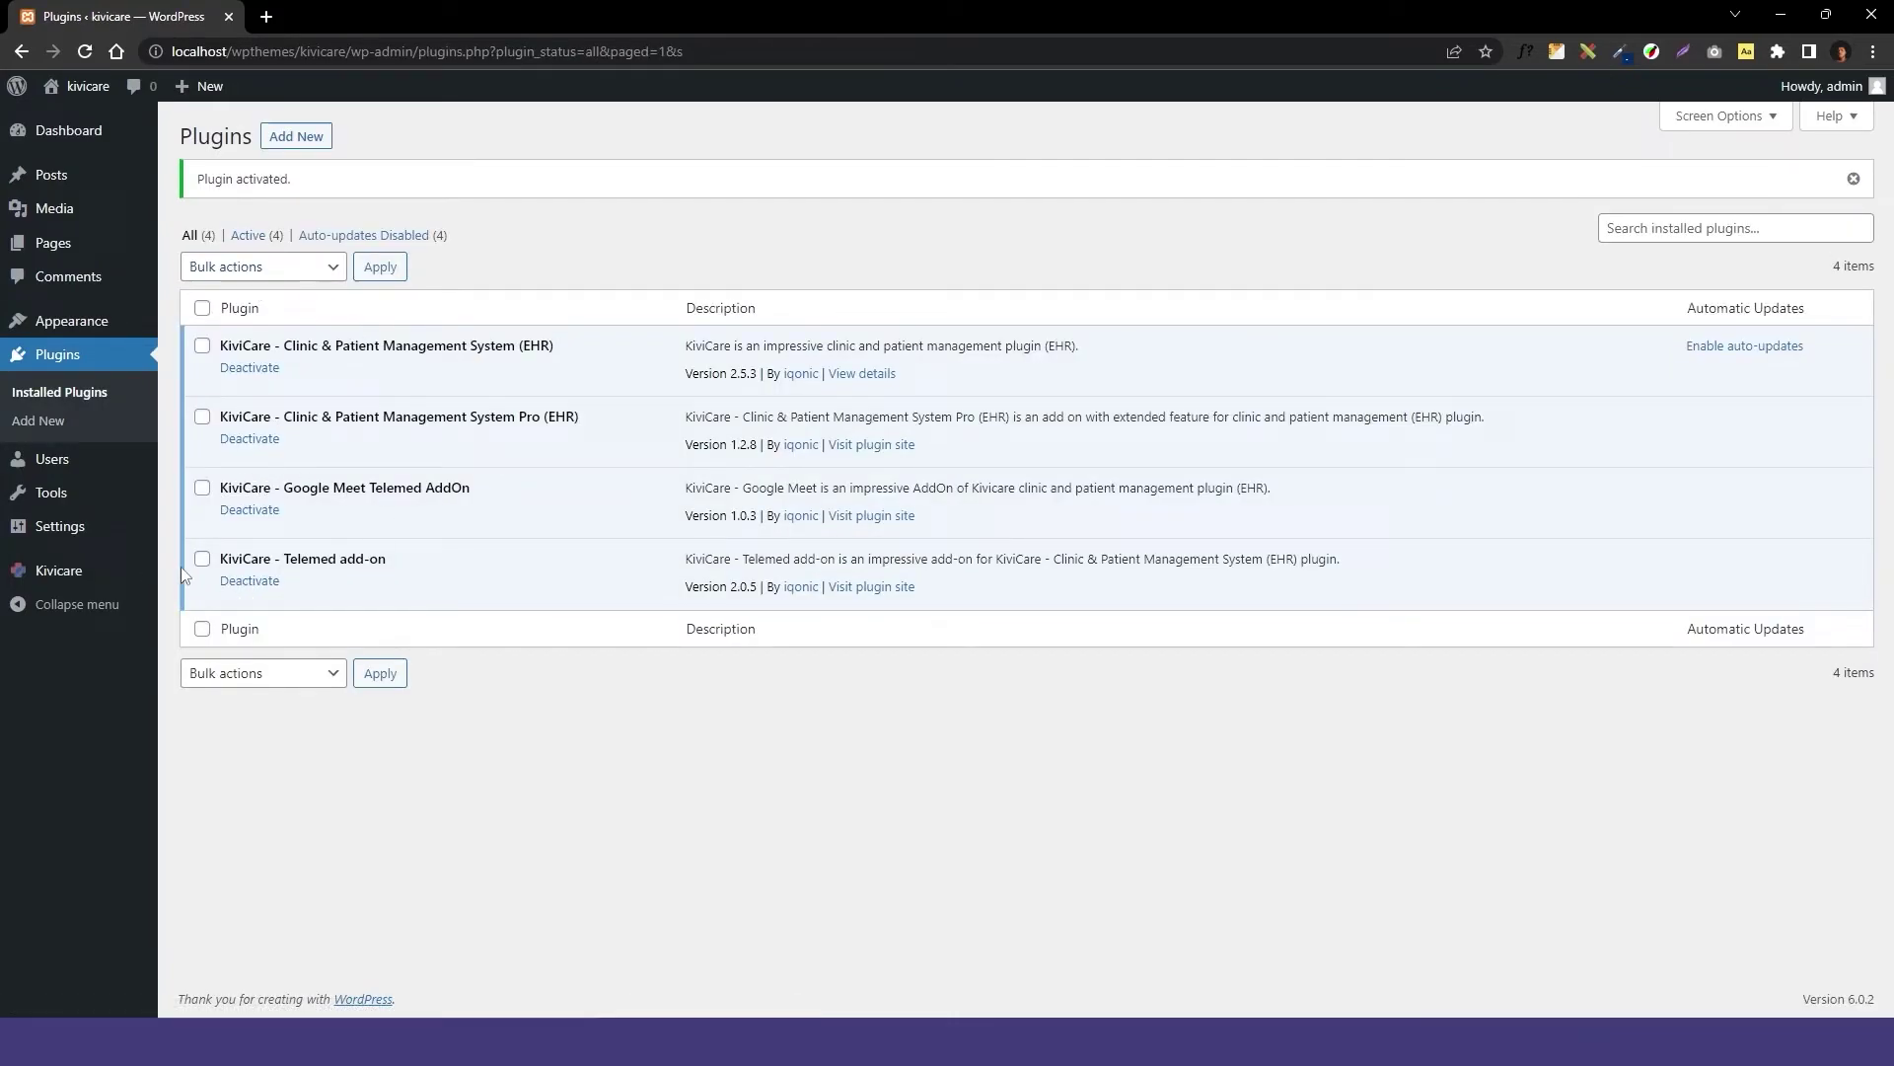
left_click(107, 570)
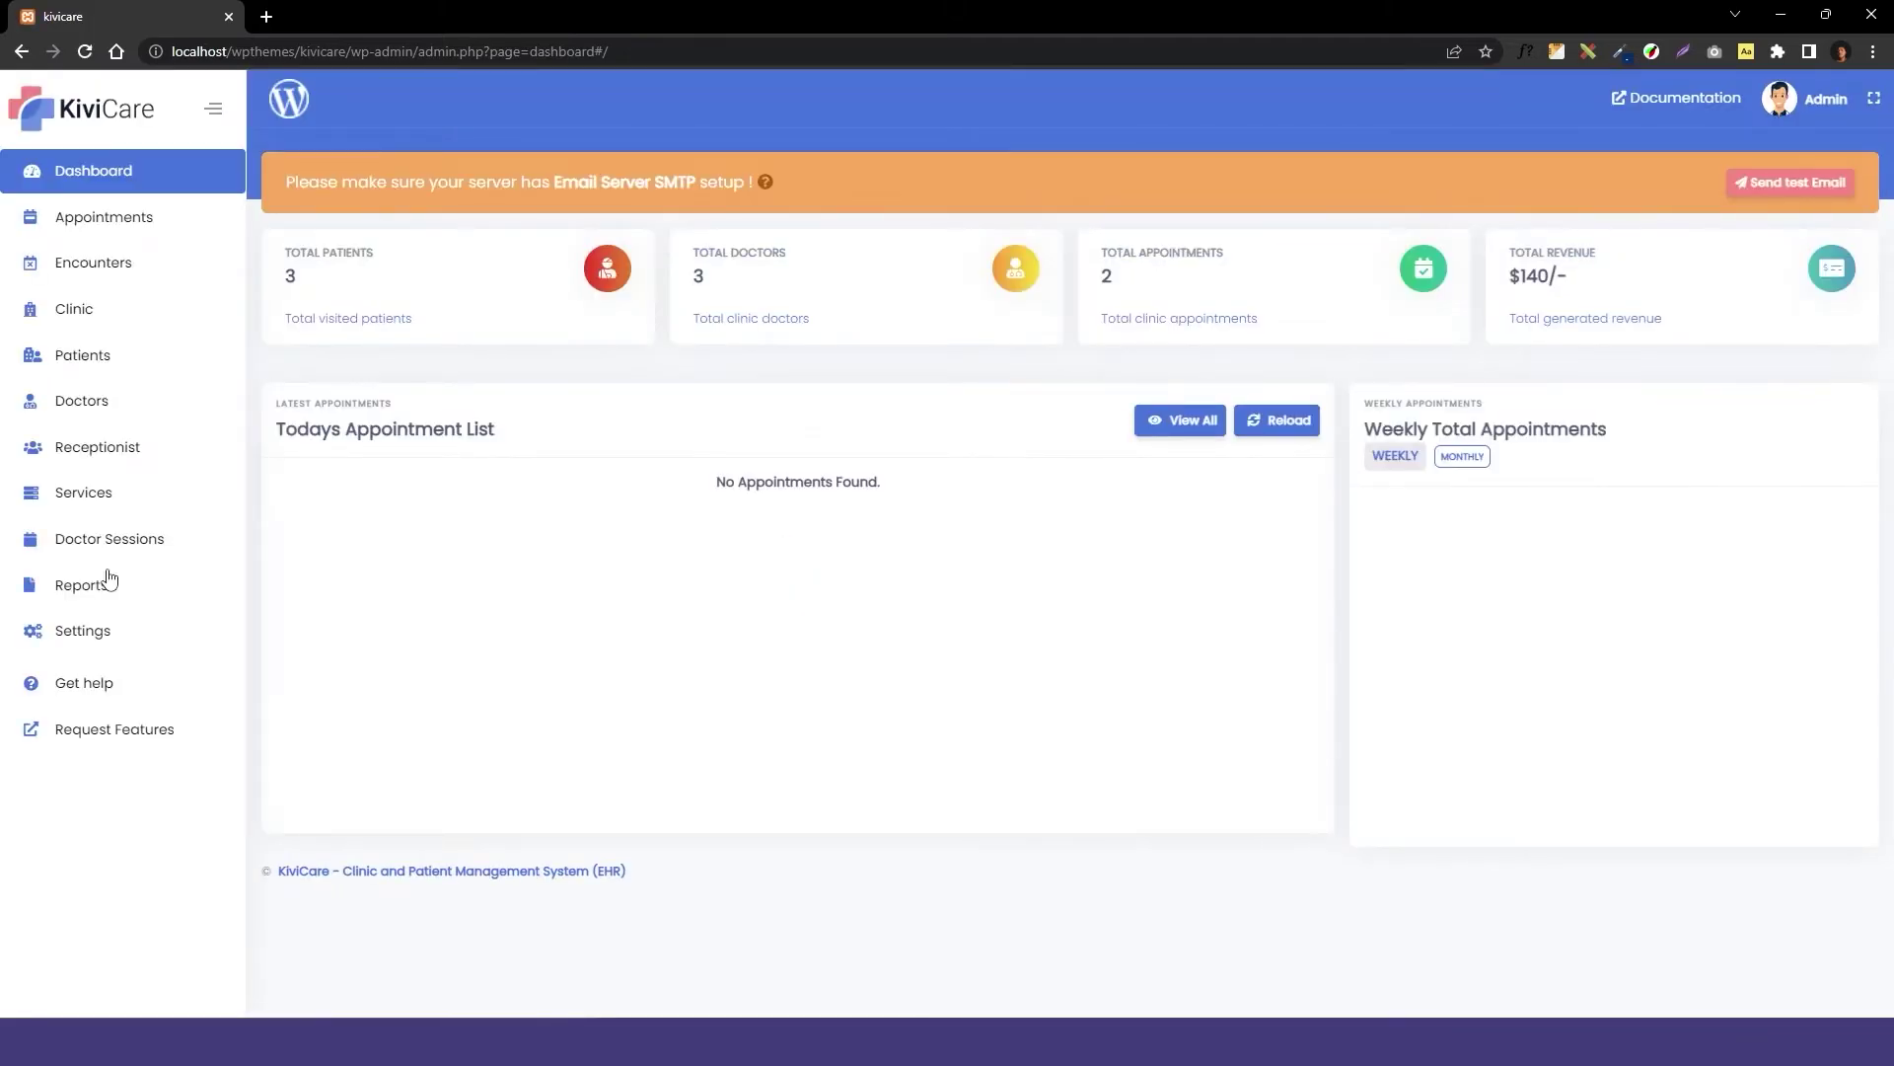
Enable Google Meet Configuration under KiviCare Settings > Google Meet.
left_click(87, 632)
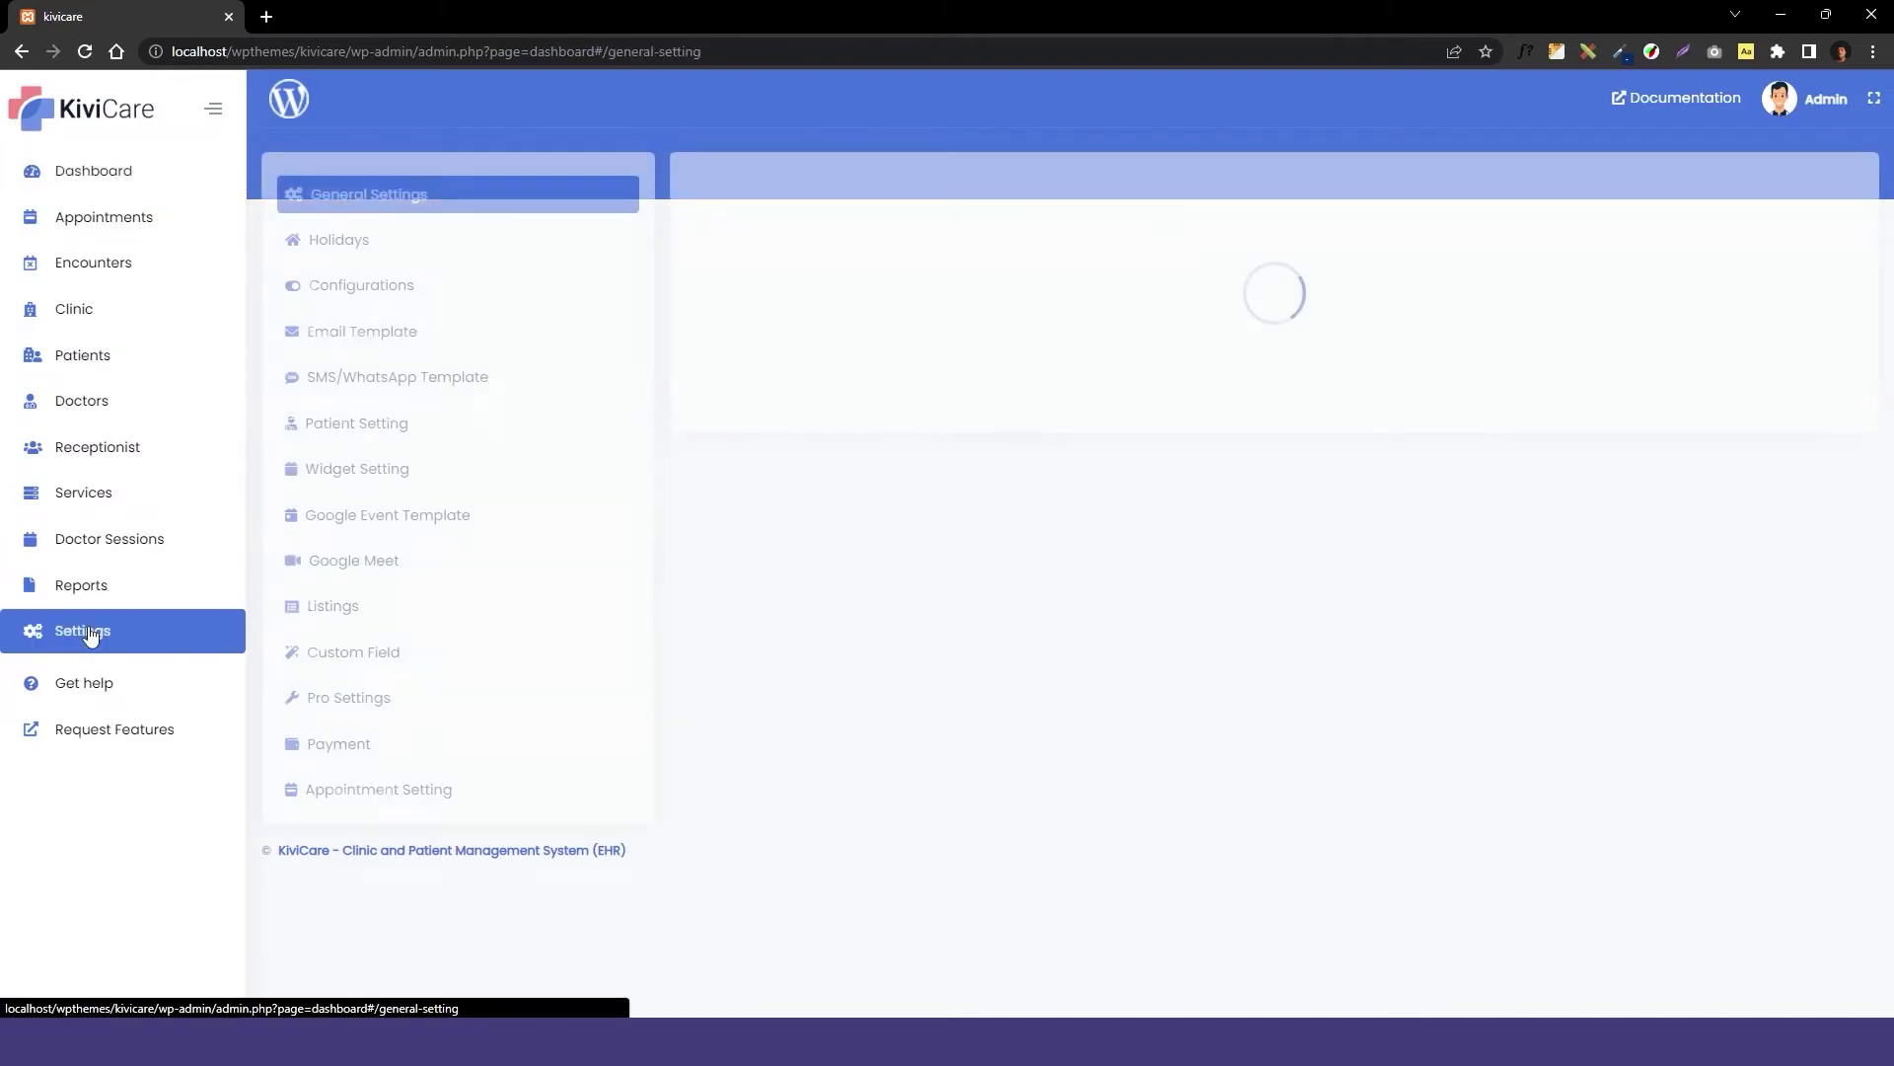
left_click(371, 567)
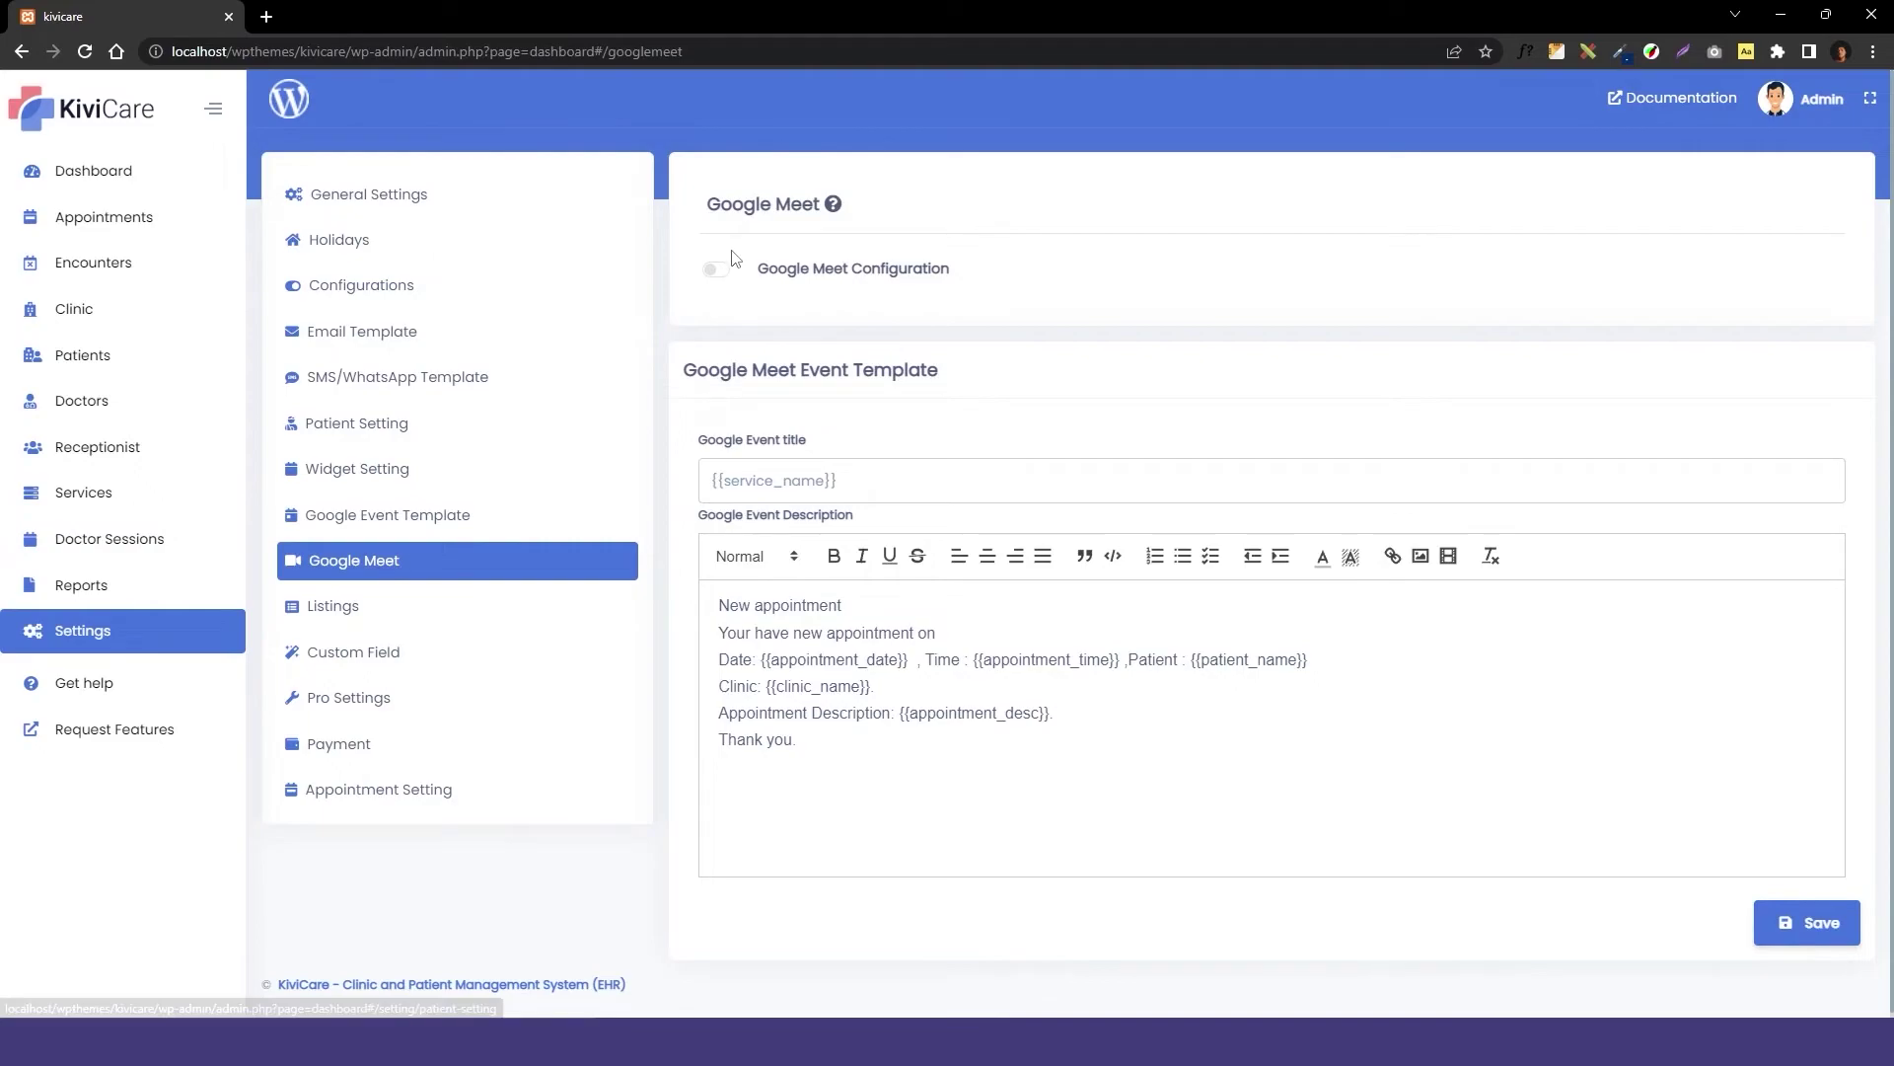
left_click(715, 271)
left_click(1815, 124)
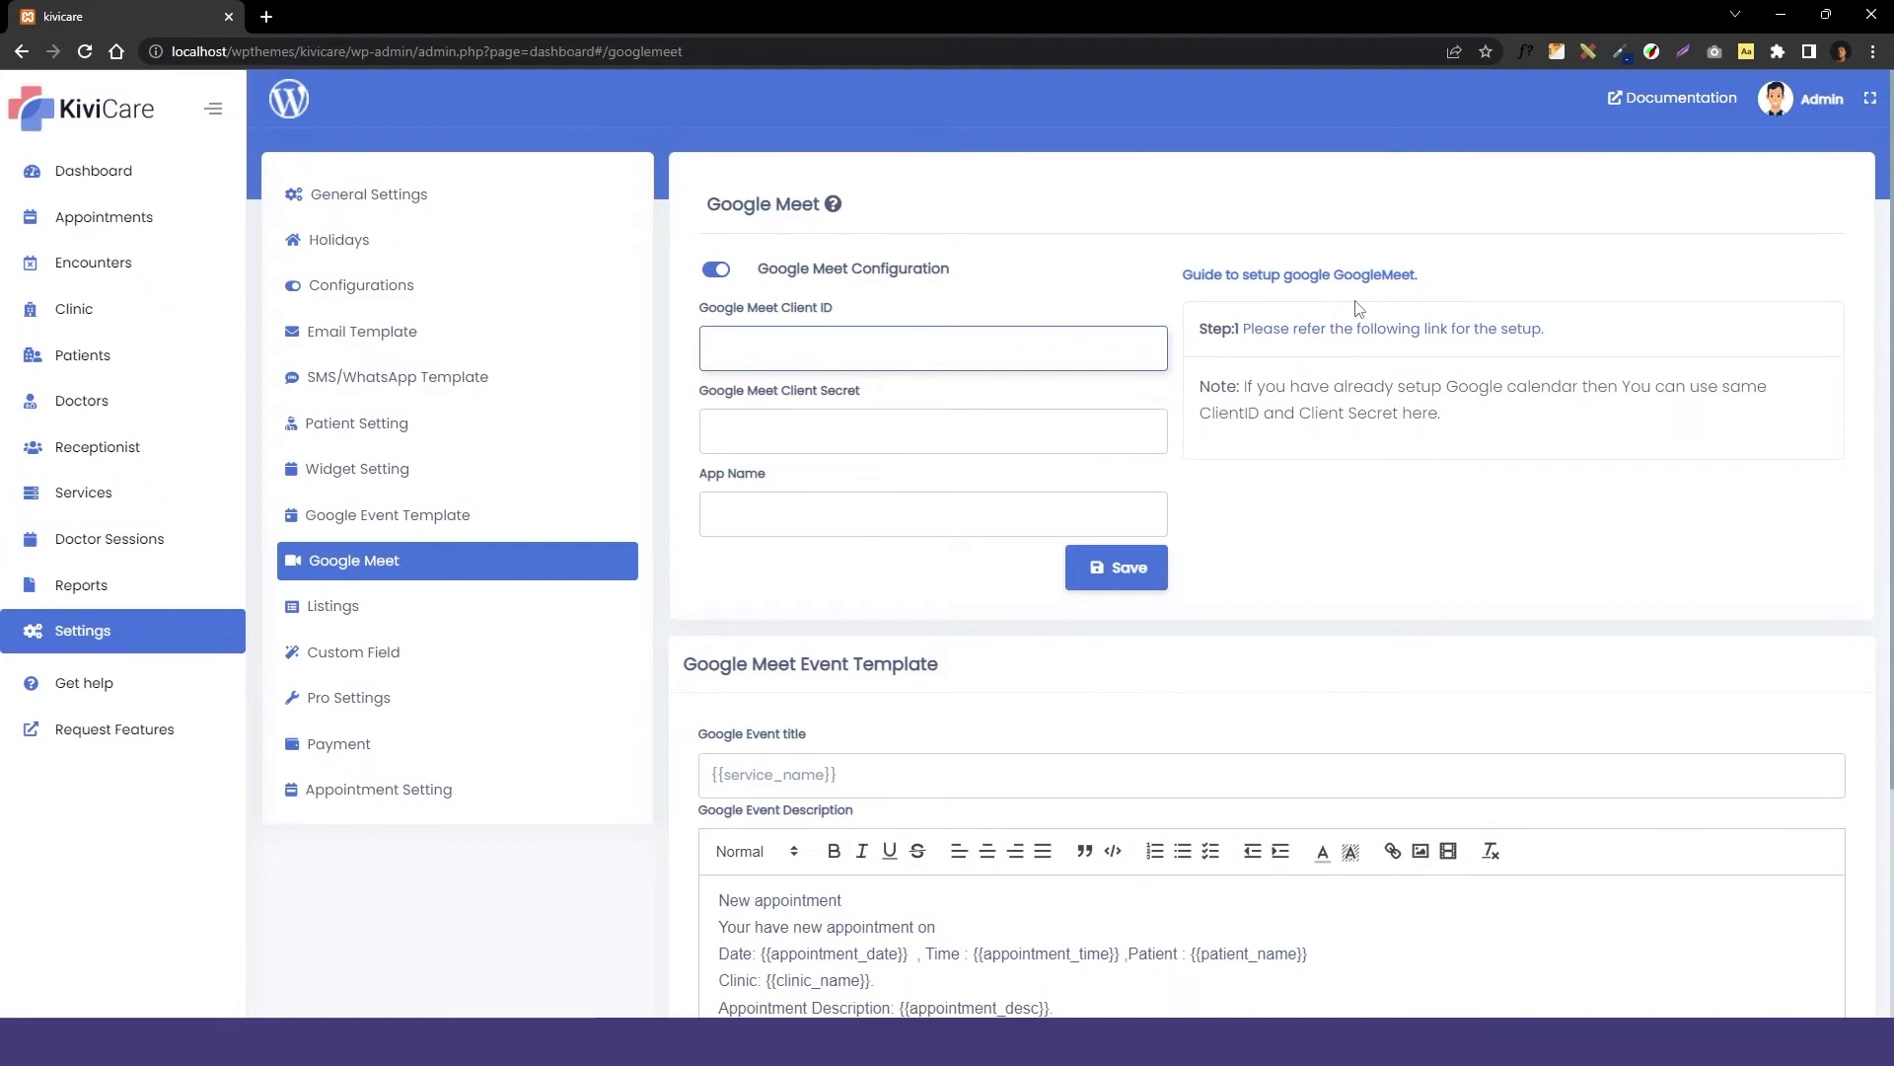
Autofill the client ID, client secret and app name kivicare, then save the credentials.
left_click(1008, 355)
left_click(1078, 407)
left_click(1075, 431)
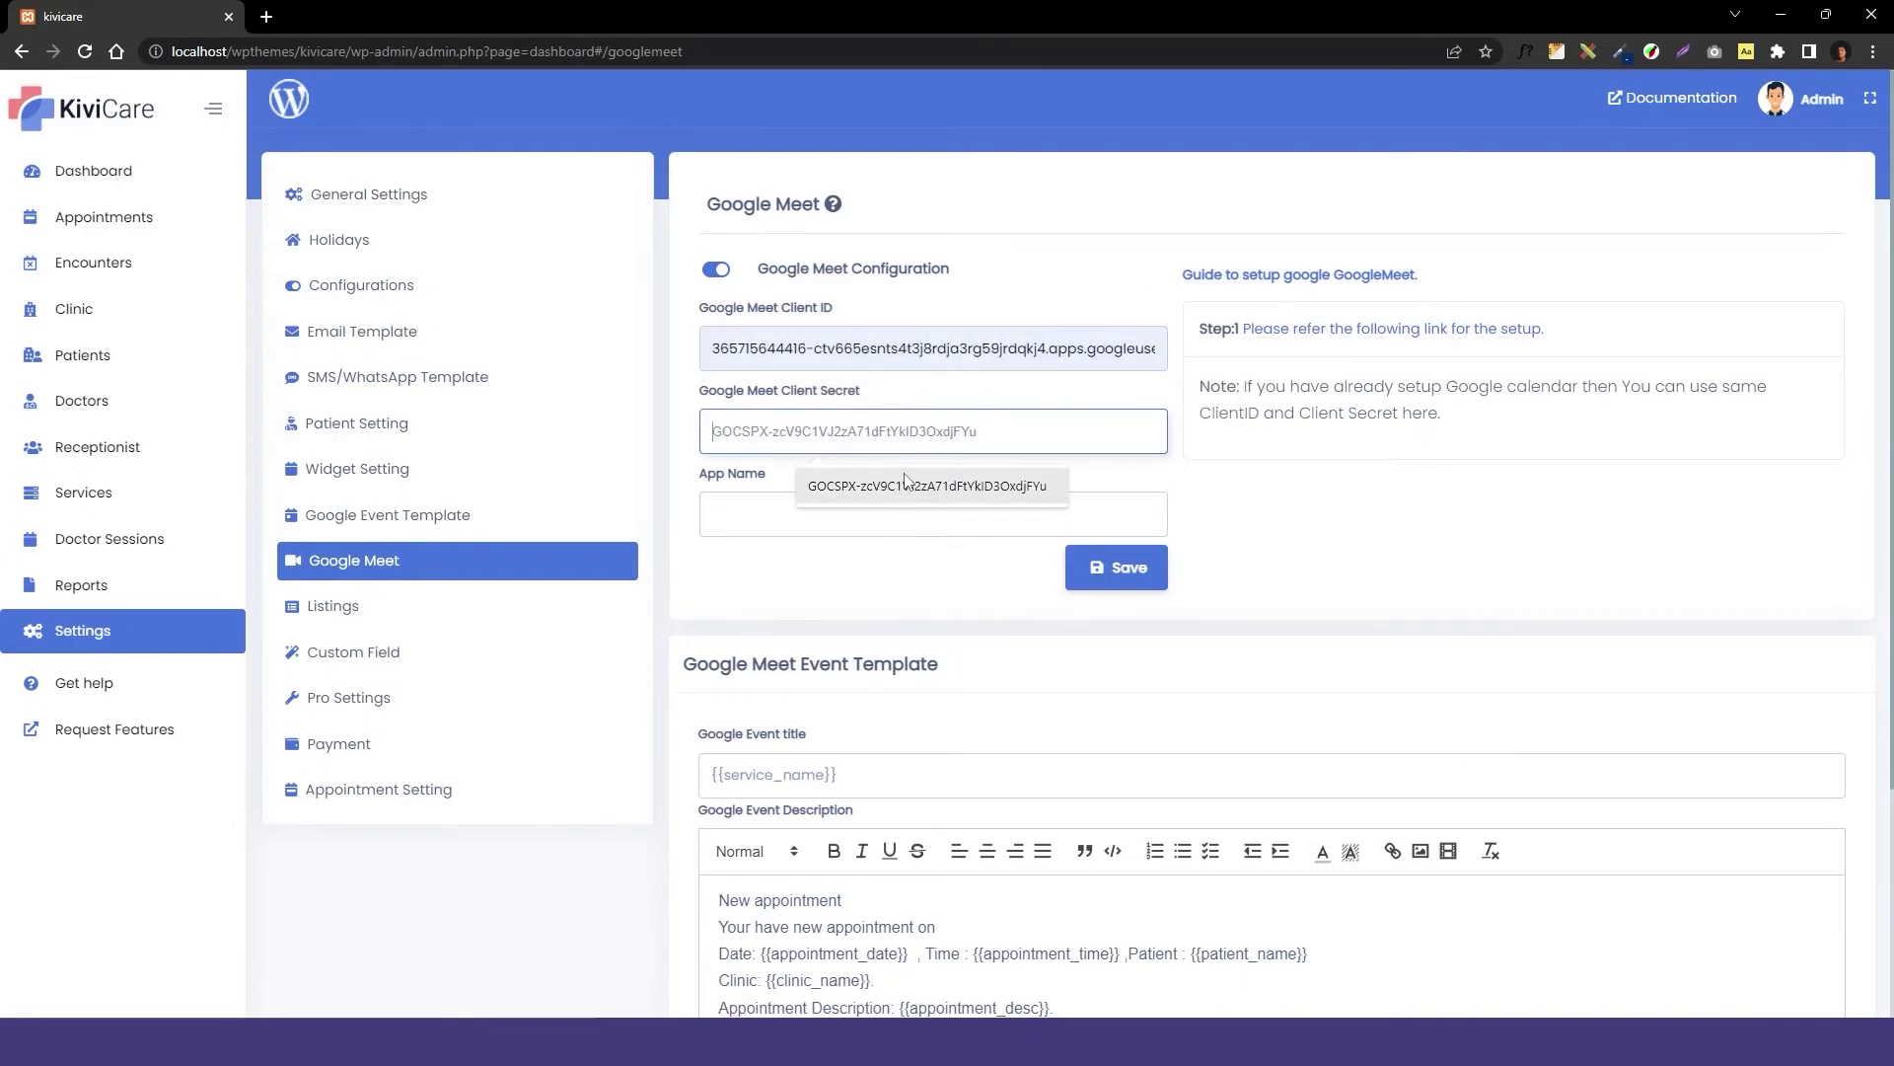
left_click(937, 490)
left_click(793, 502)
left_click(836, 568)
left_click(1093, 571)
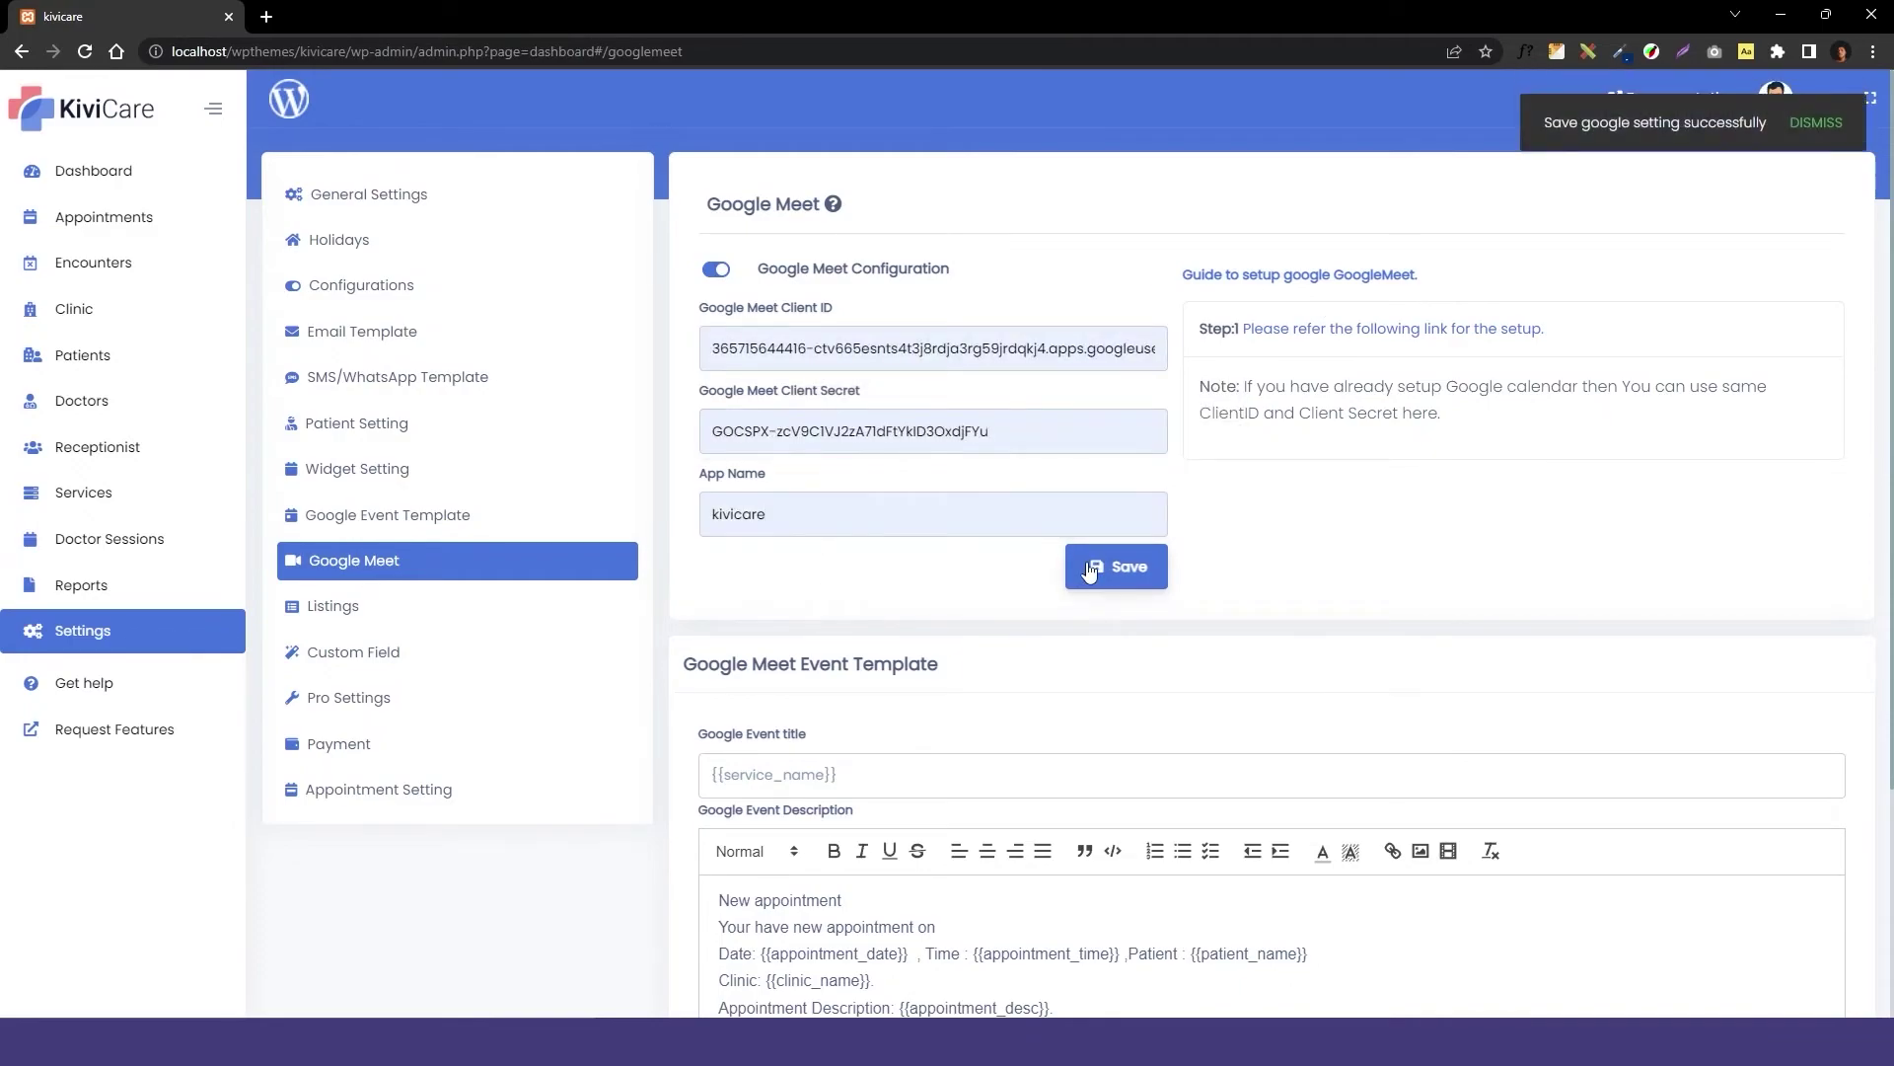
Dismiss the confirmation toast and save the Google Meet Event Template.
left_click(1817, 123)
scroll(903, 467, "down", 3)
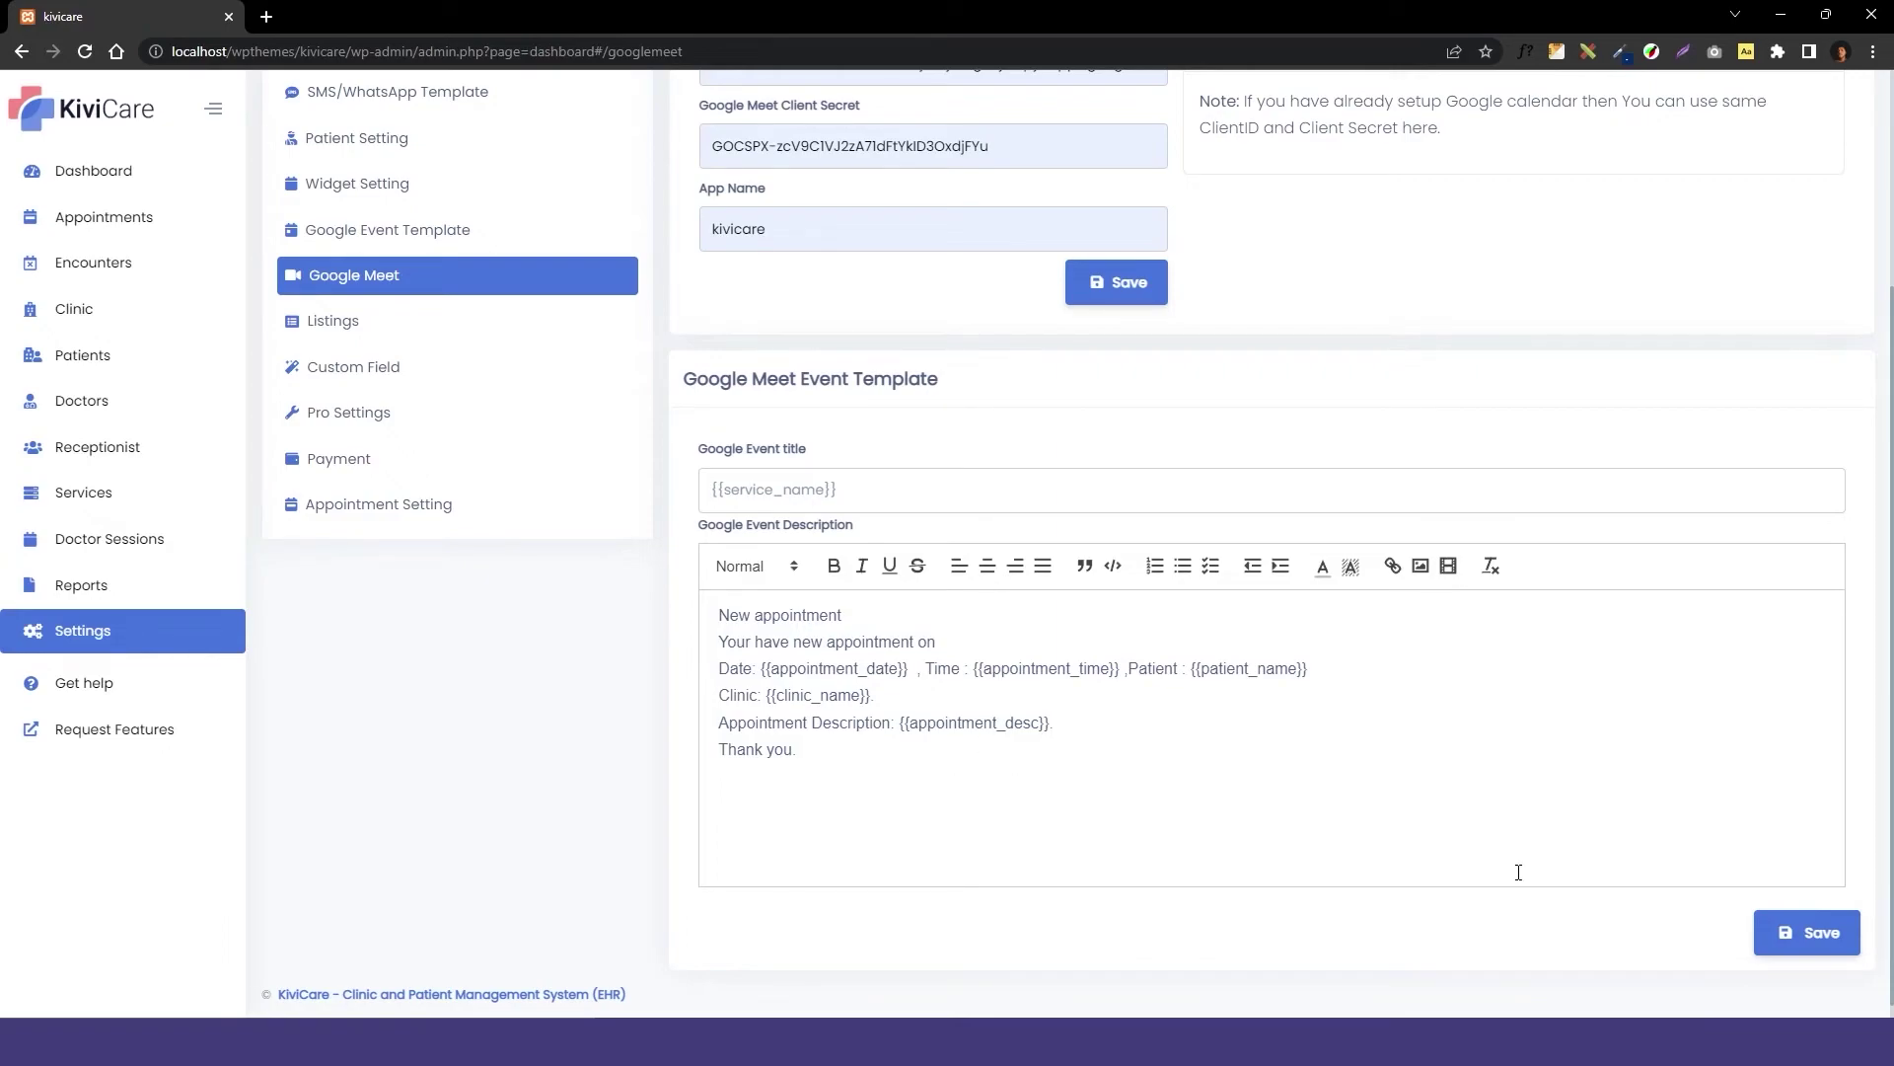
left_click(1812, 935)
scroll(1591, 527, "up", 3)
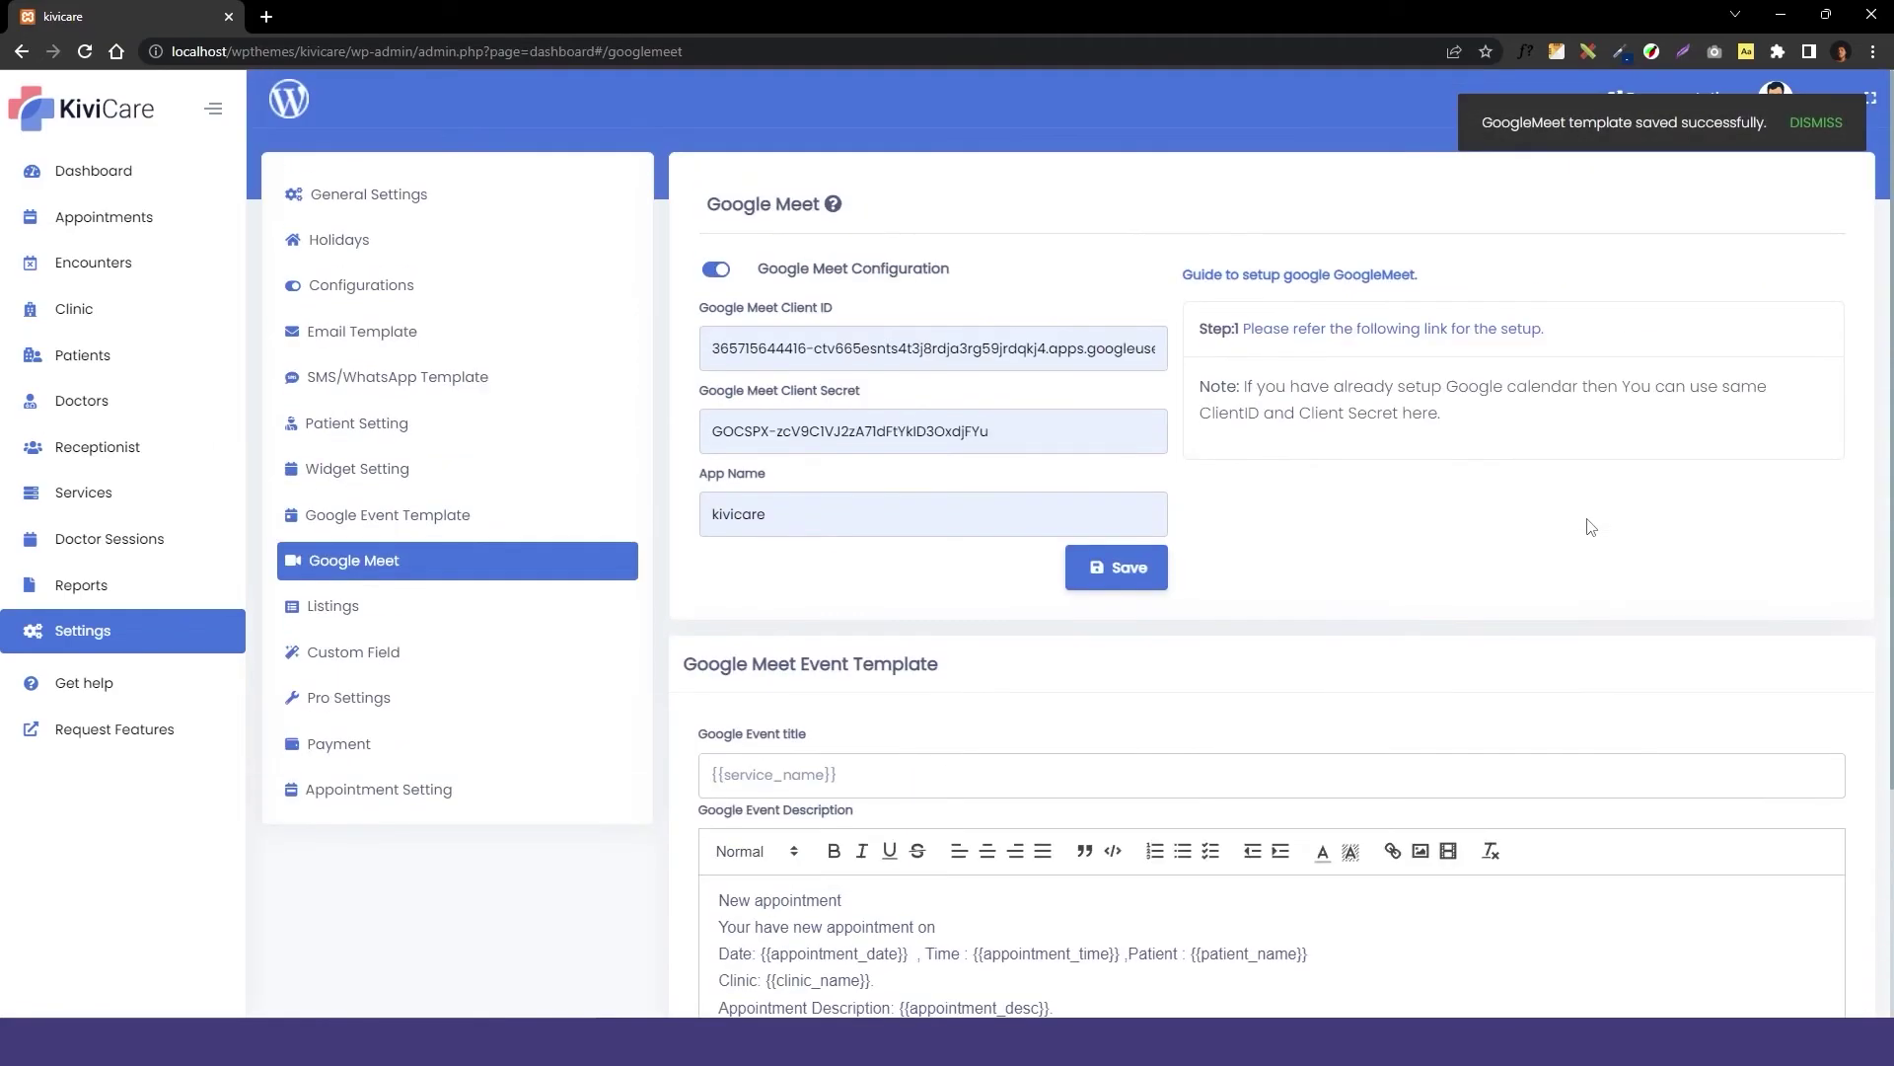
scroll(1591, 527, "down", 1)
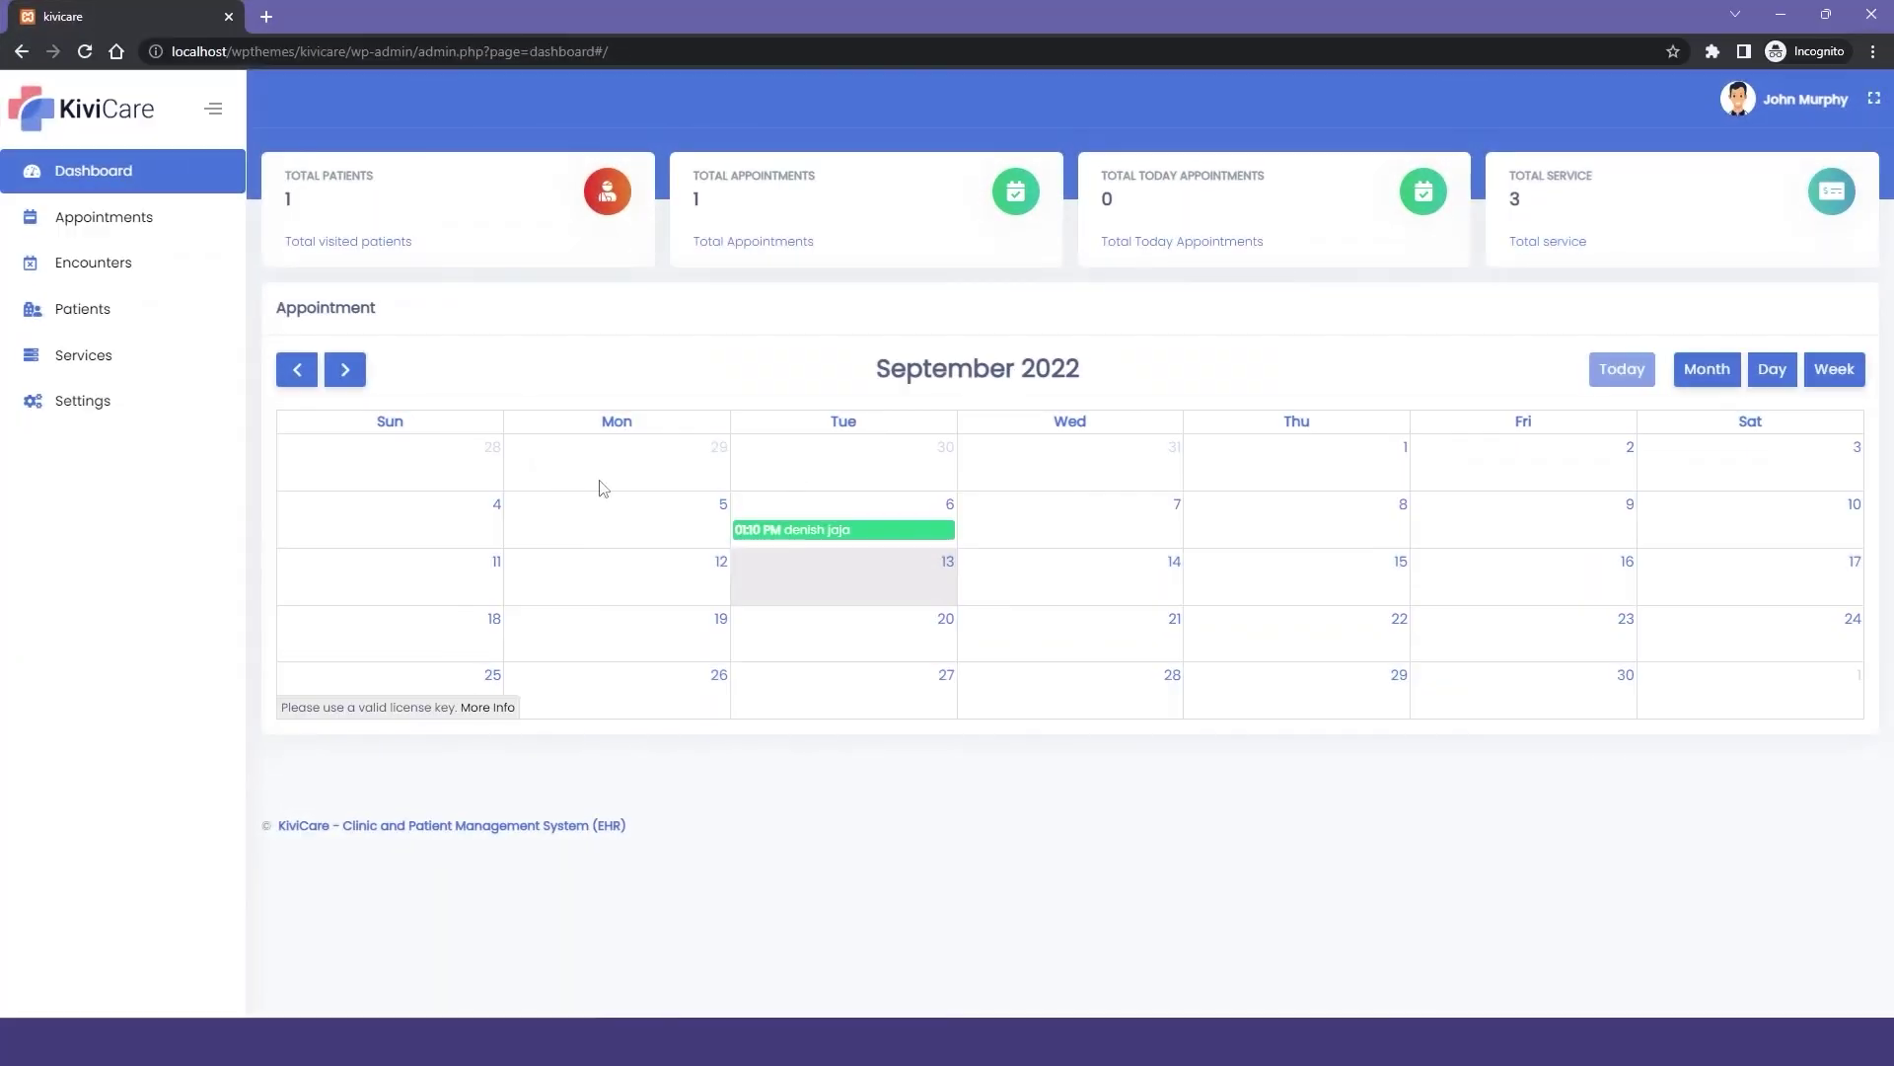
From the doctor's Google Meet Integration settings, connect with Google and select the sign-in email field.
left_click(158, 410)
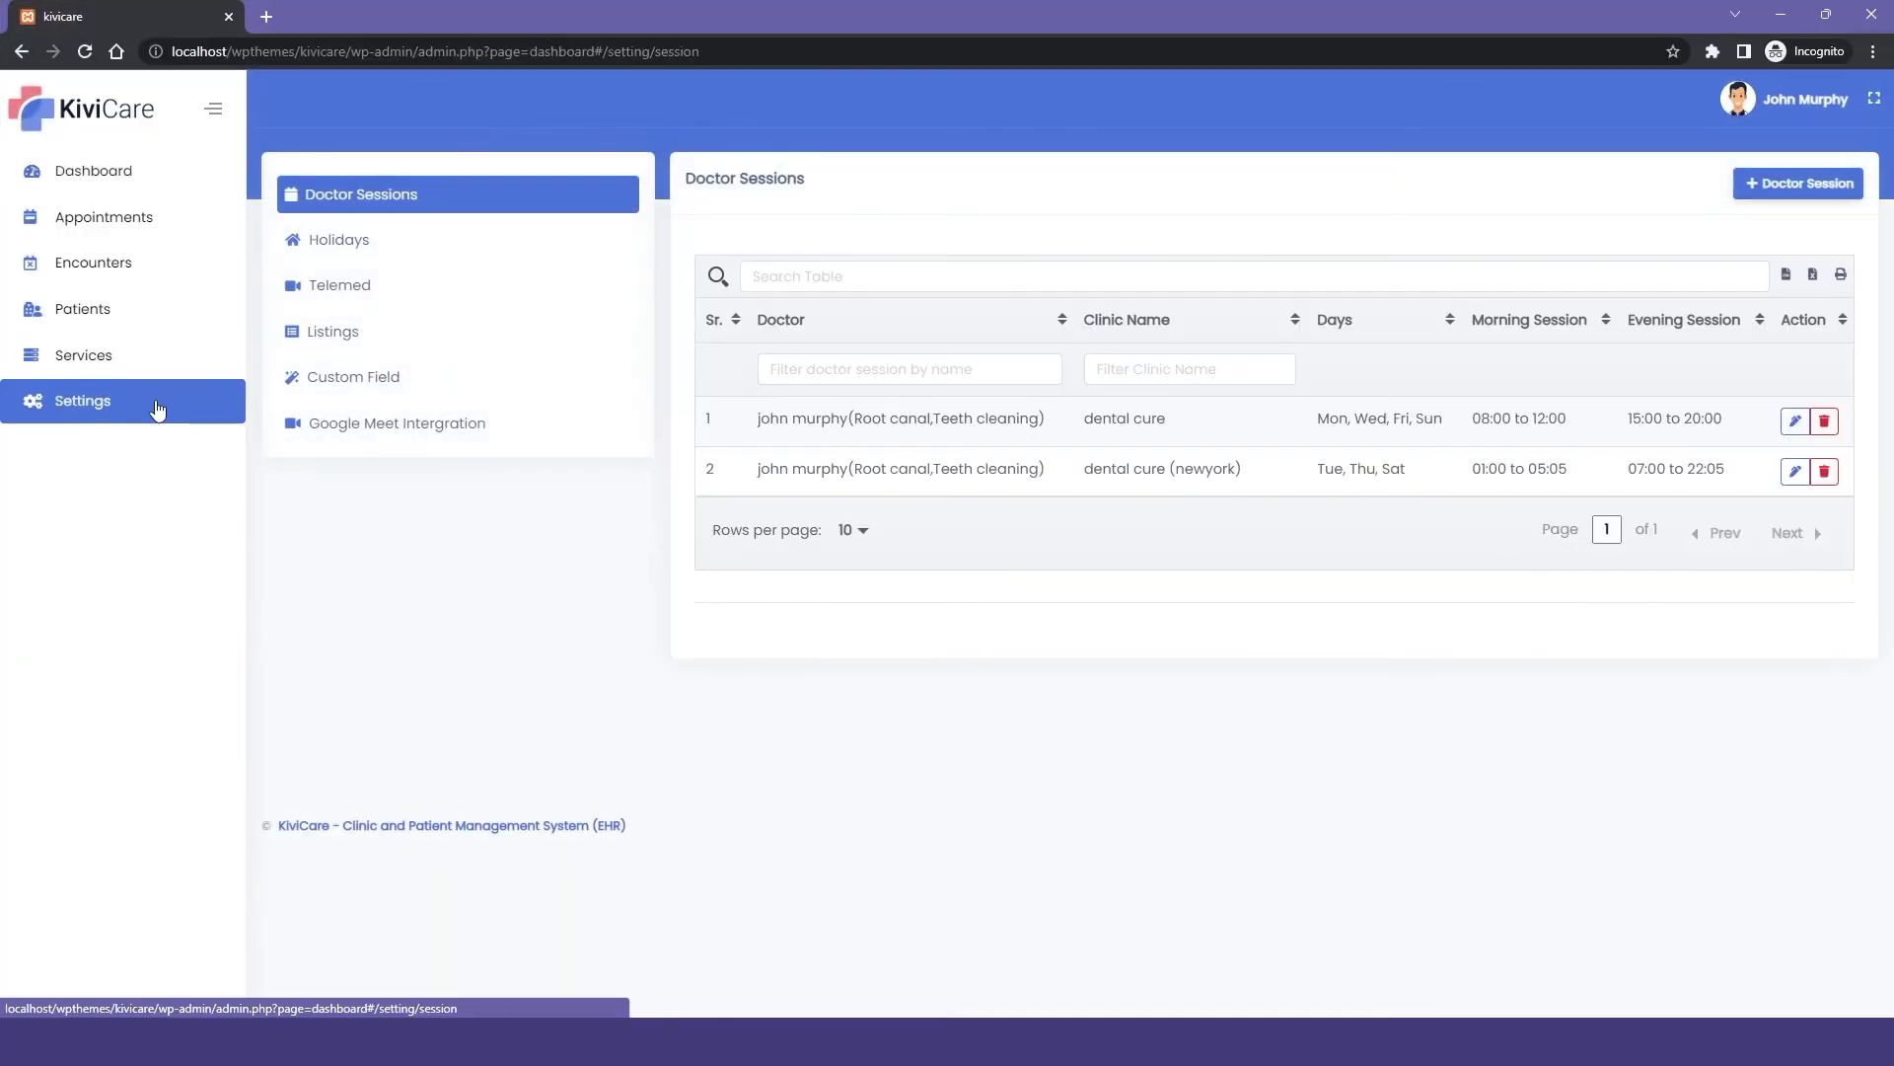
left_click(423, 430)
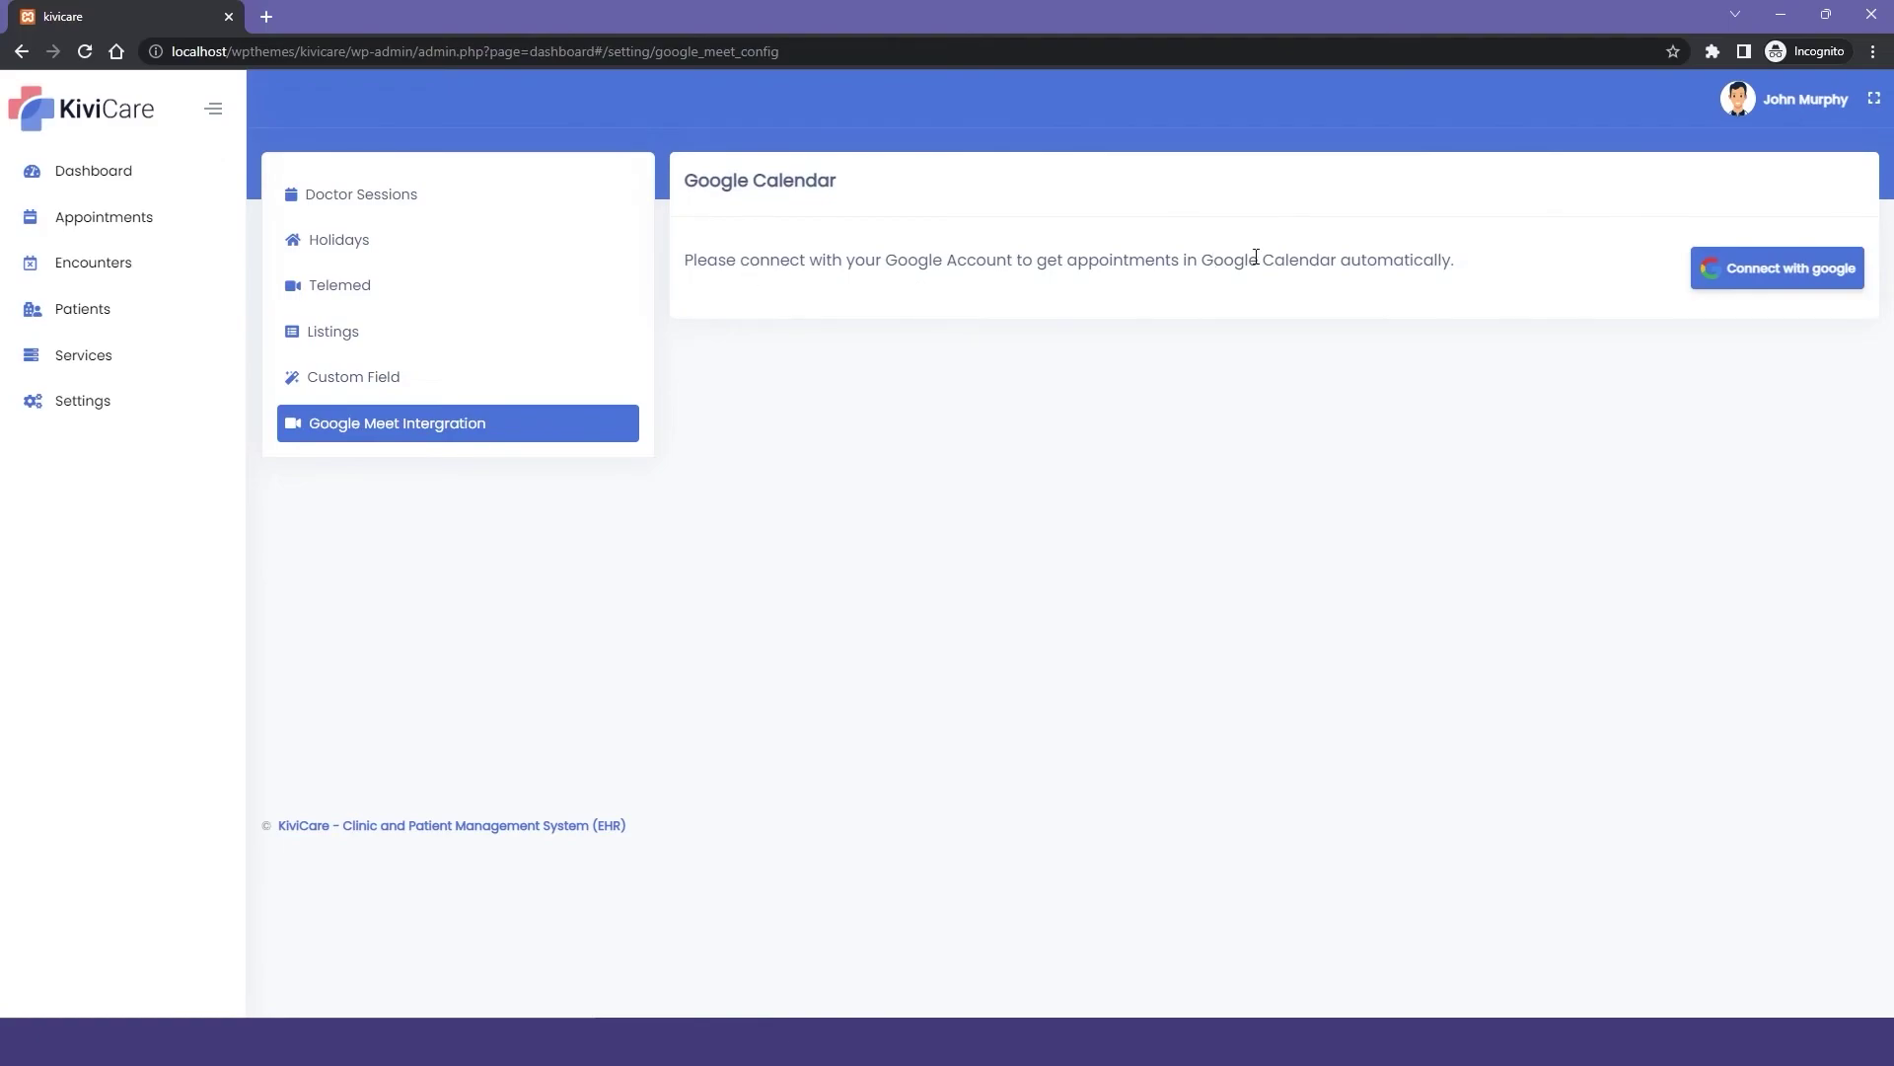
left_click(1735, 279)
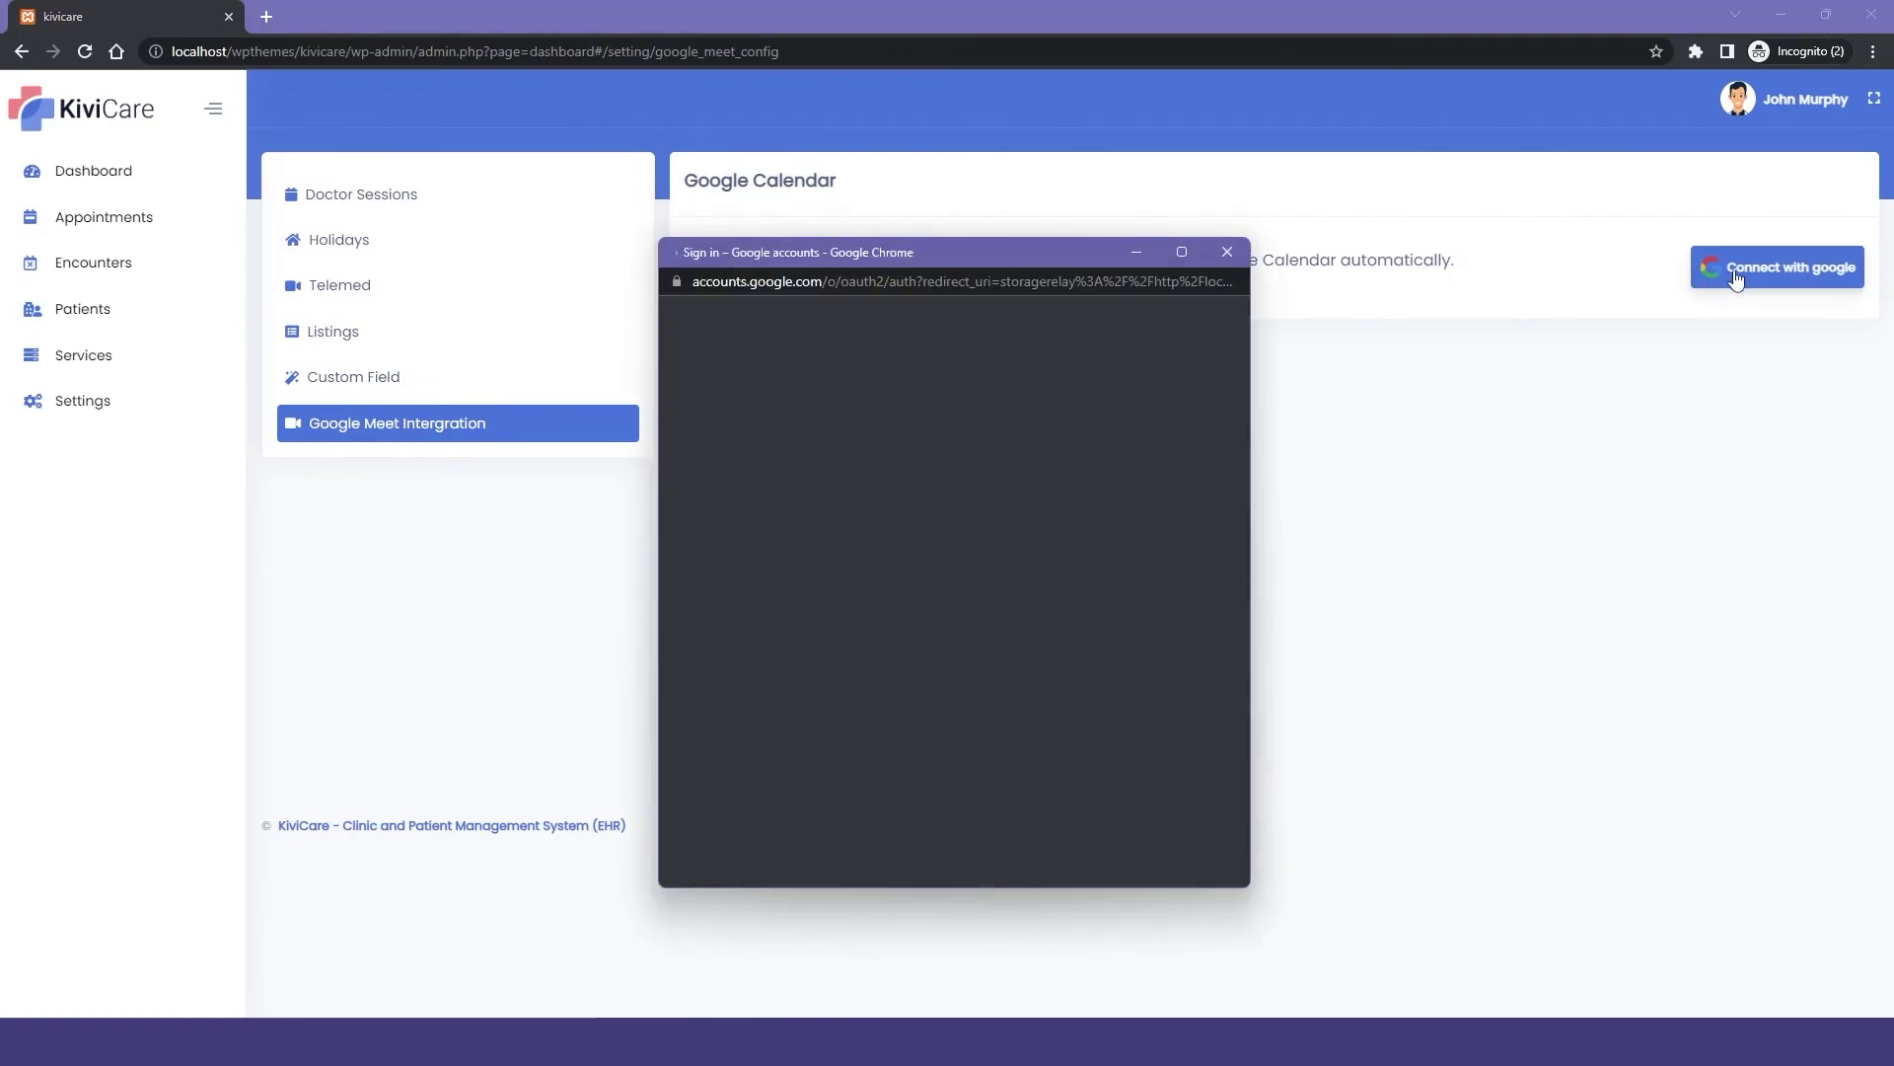
left_click(1057, 505)
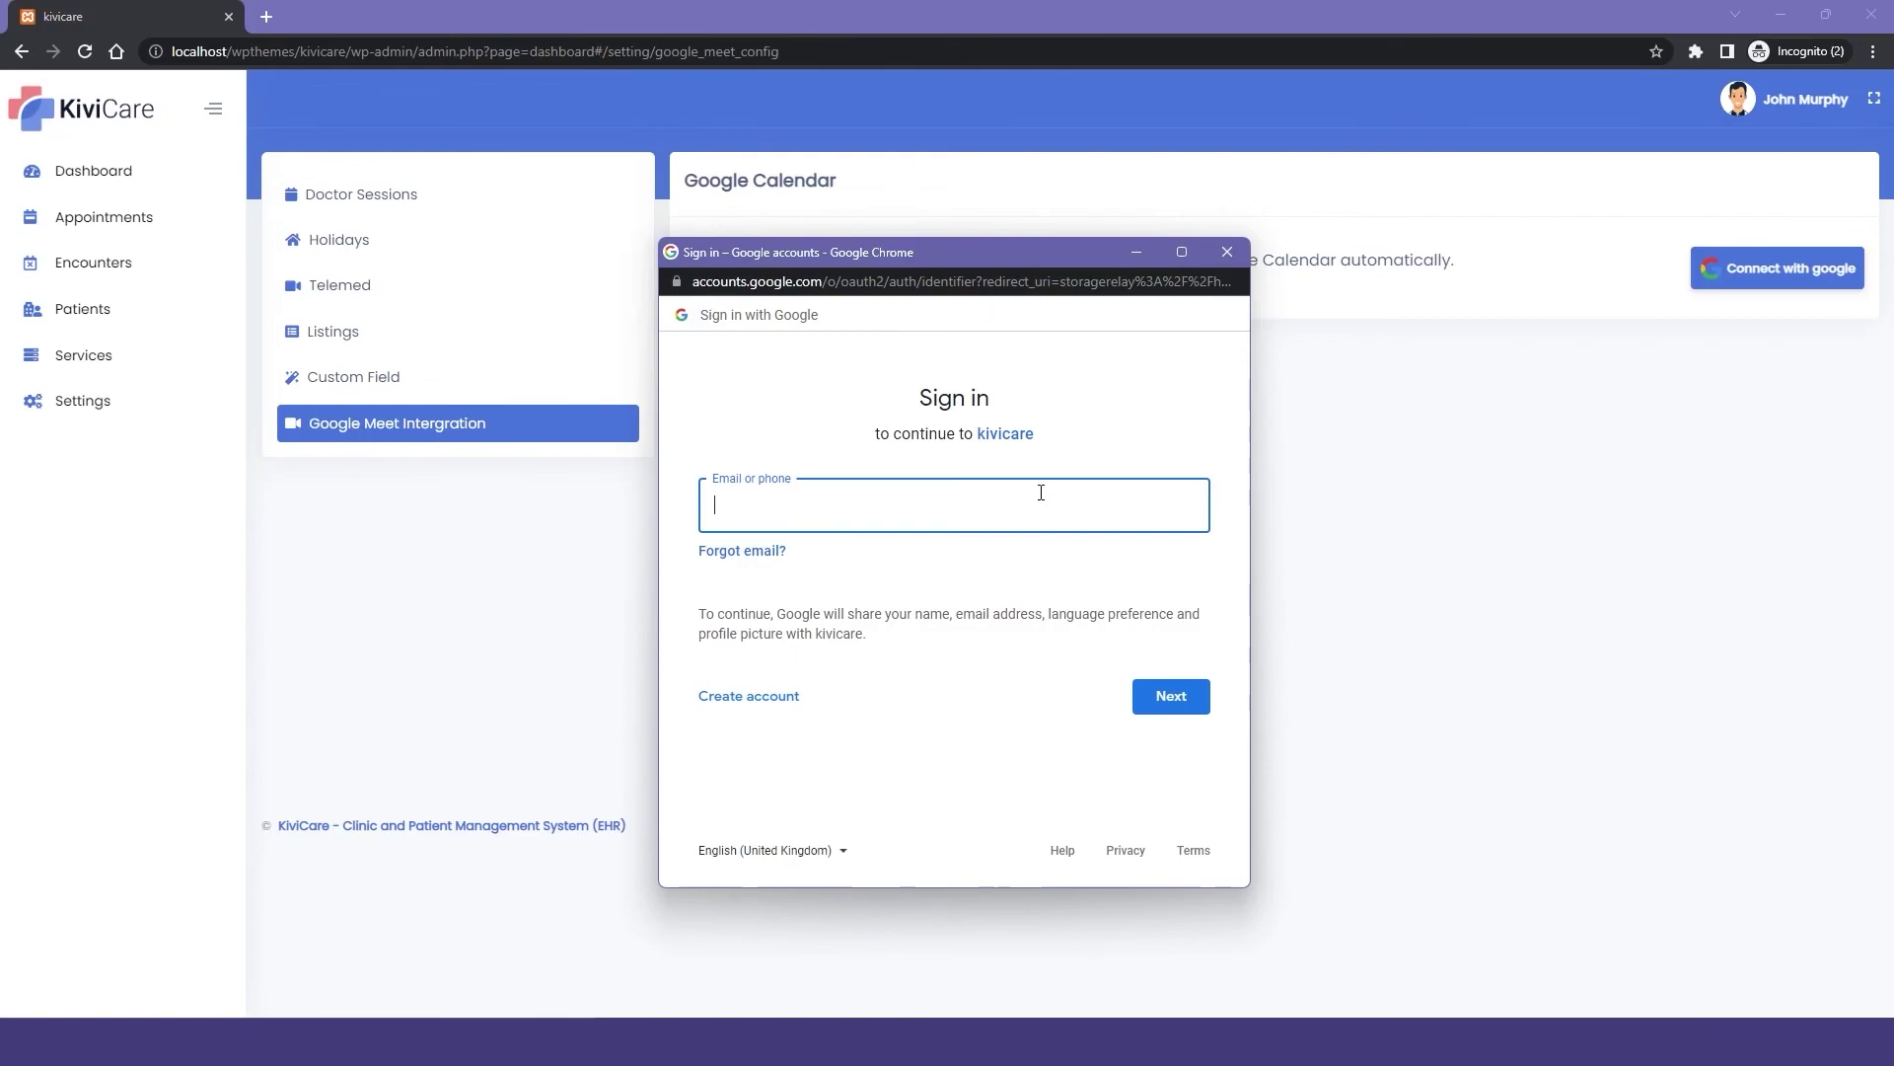